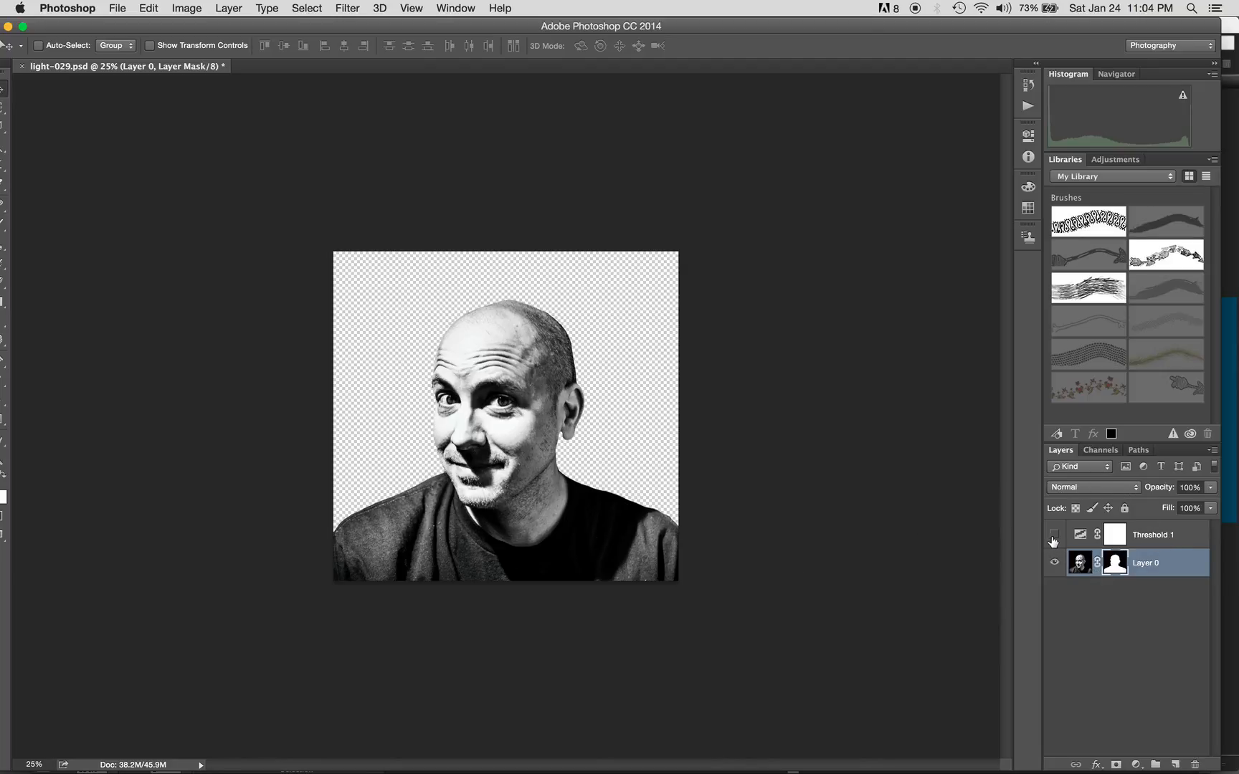
Show the Threshold 1 adjustment layer, open its settings and try out the threshold level
left_click(1137, 765)
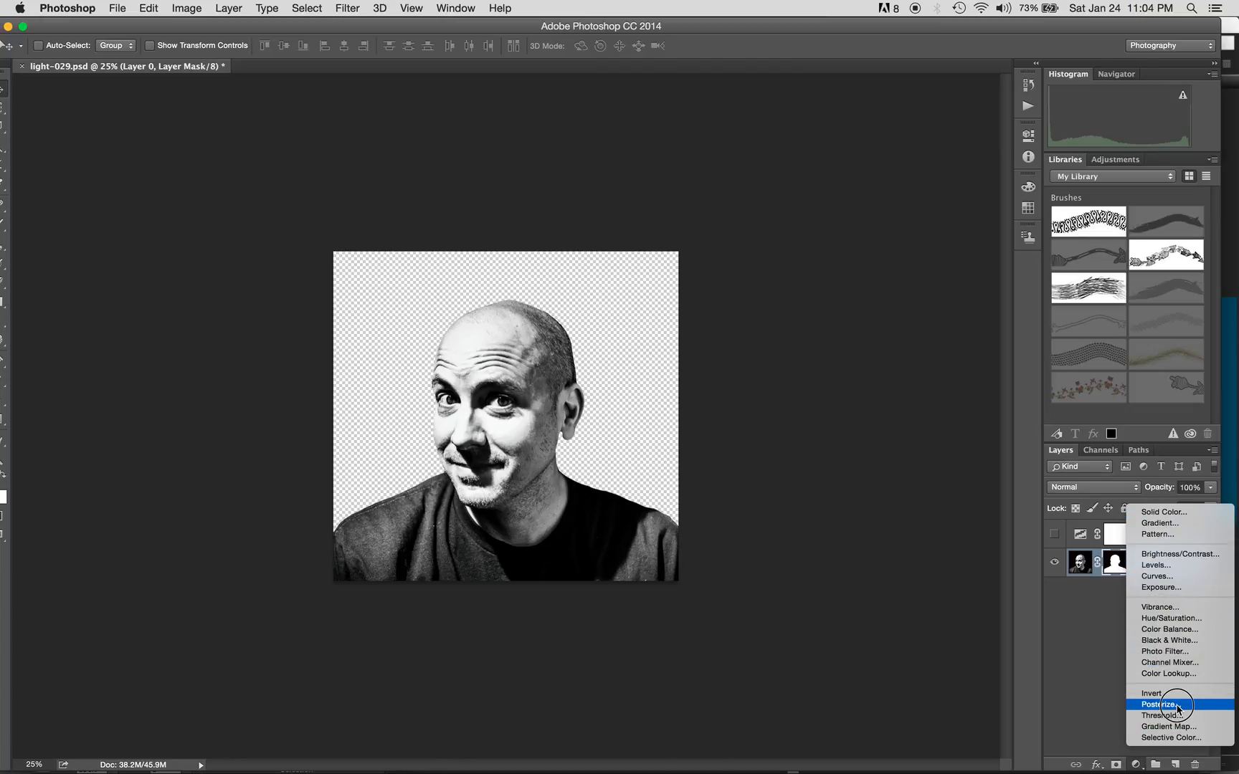
left_click(1090, 698)
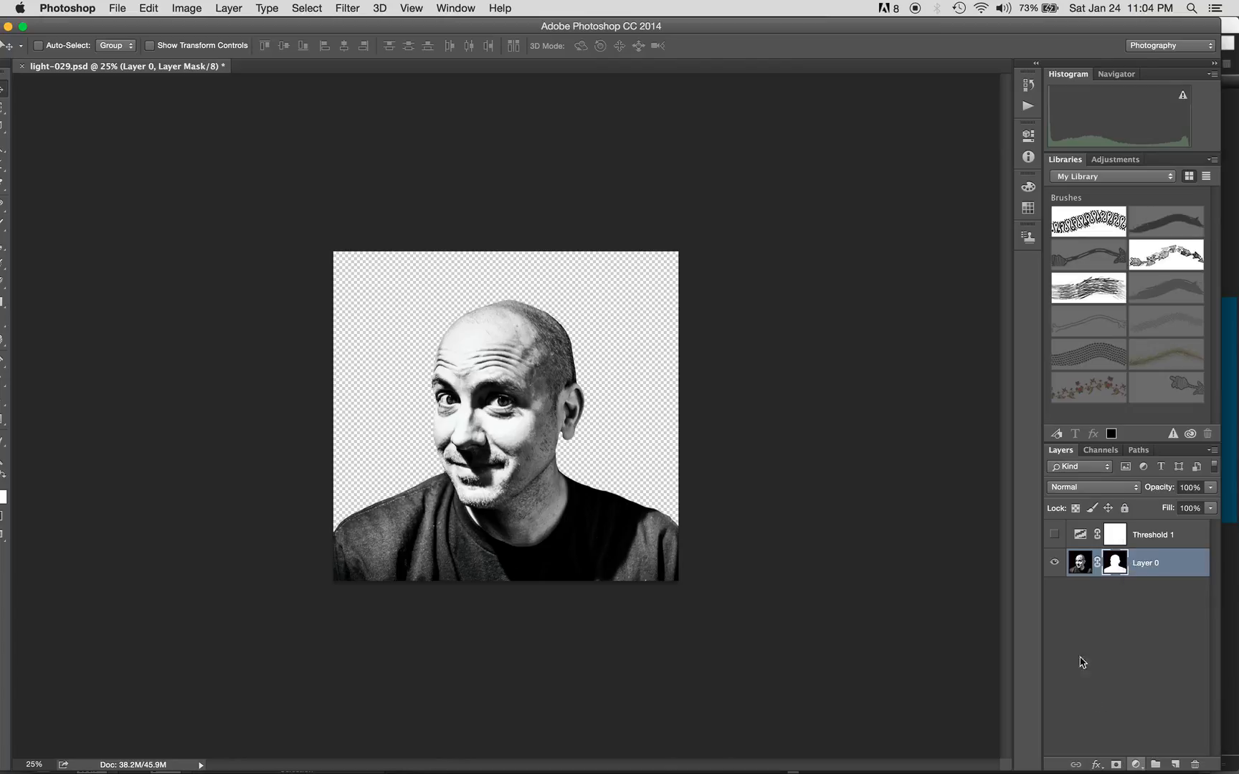
left_click(1055, 535)
left_click(1085, 538)
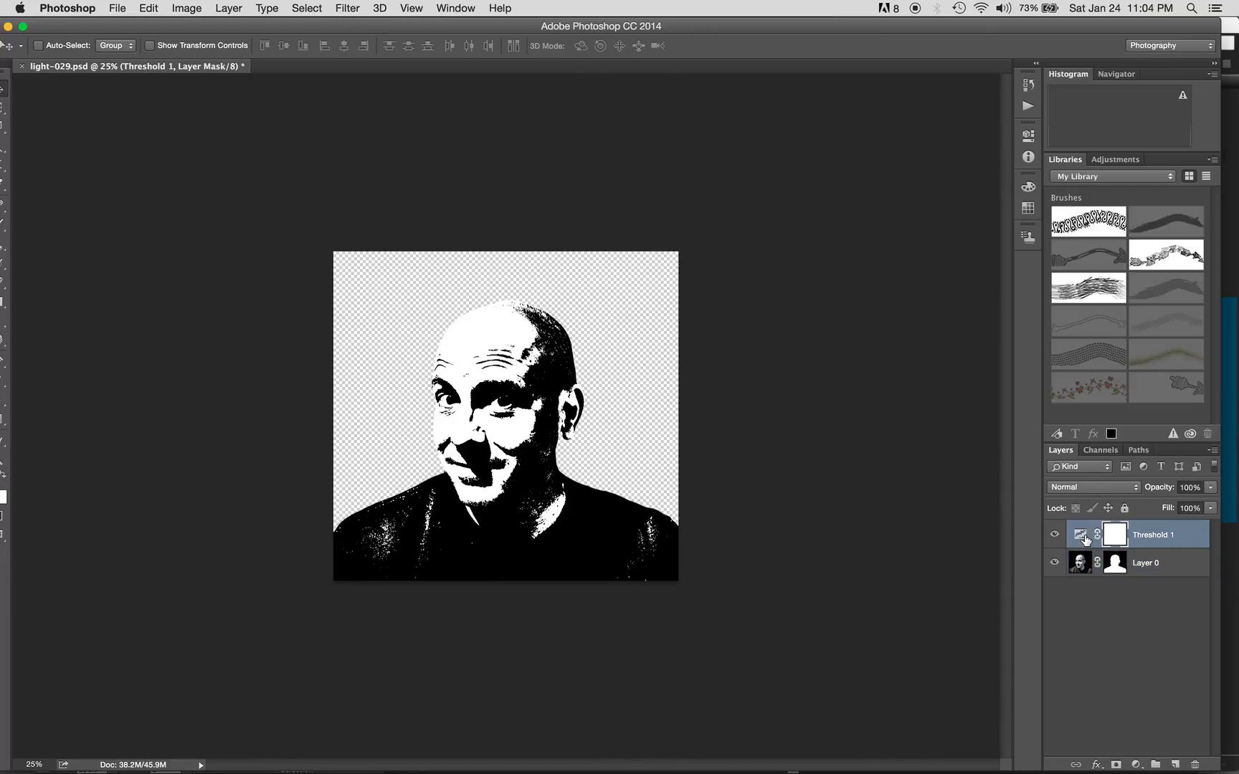
double_click(1086, 538)
left_click(930, 253)
mouse_move(931, 256)
left_mouse_down()
mouse_move(983, 263)
mouse_move(889, 266)
mouse_move(932, 266)
left_mouse_up()
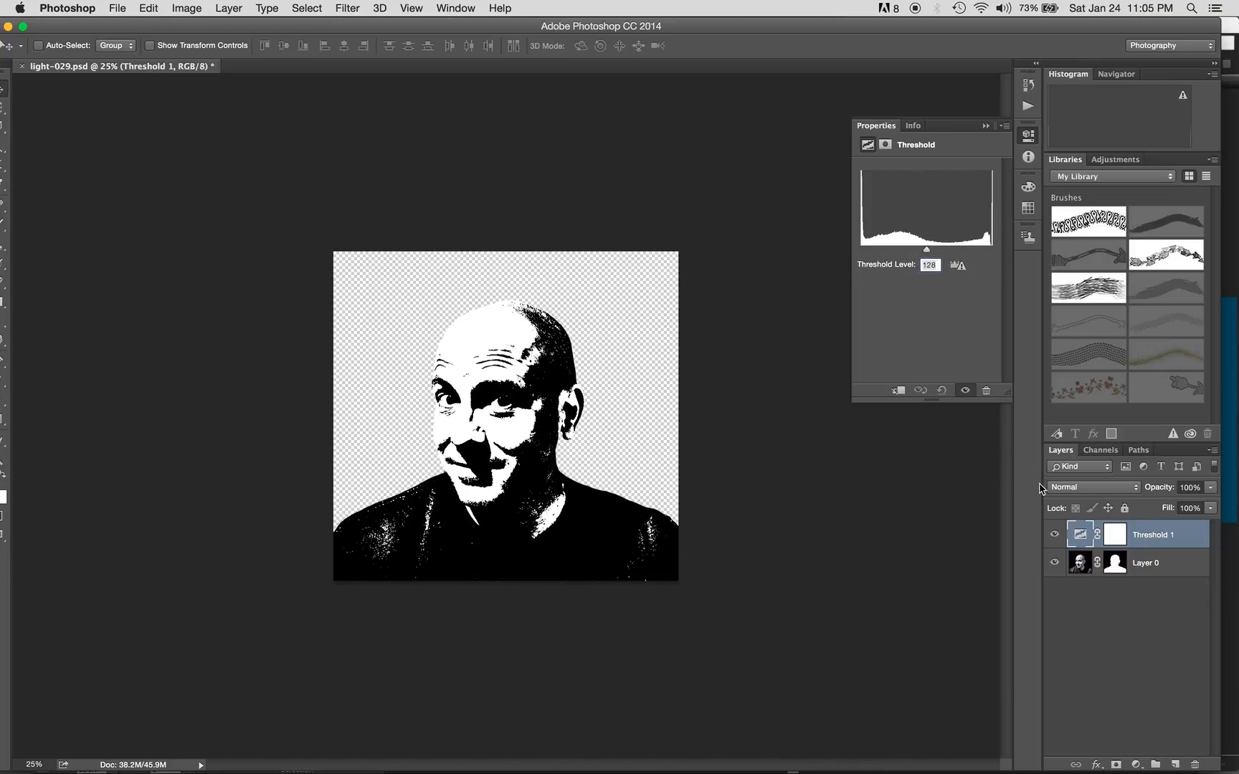
Hide the Threshold 1 layer and duplicate Layer 0 together with its mask
left_click(1055, 535)
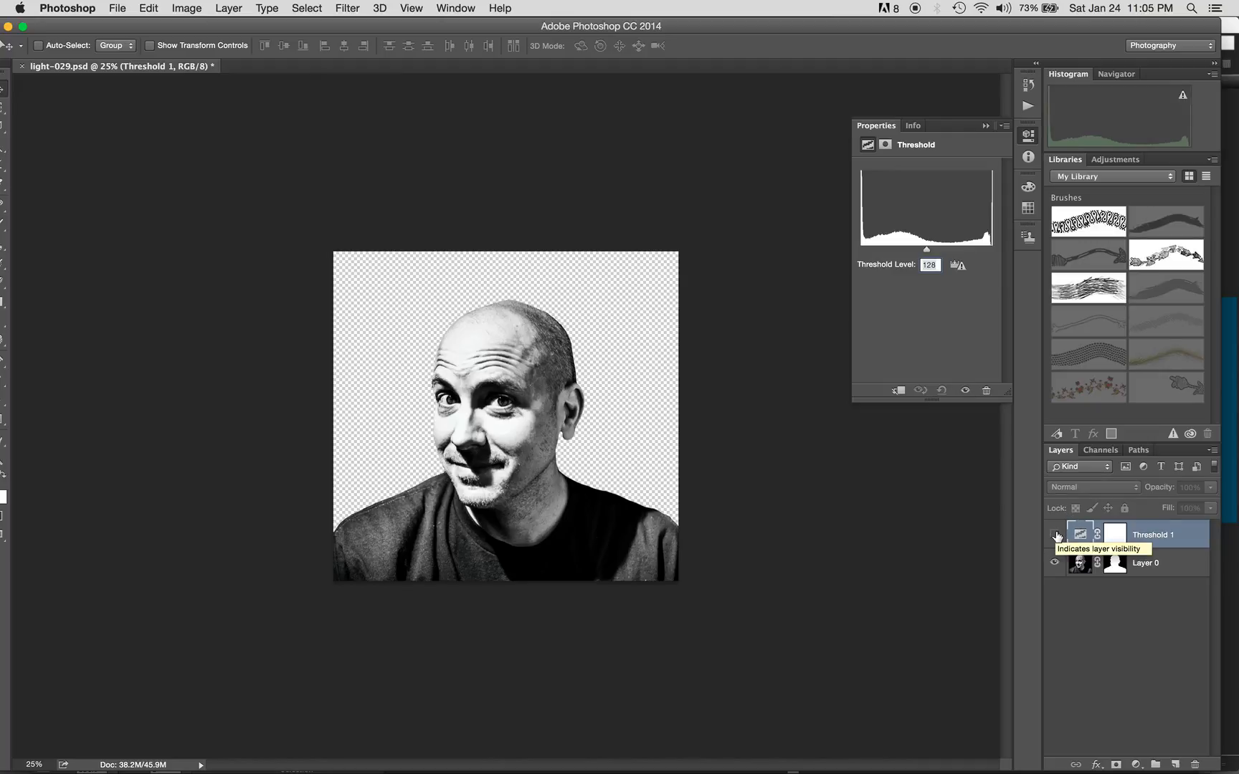
left_click(1158, 566)
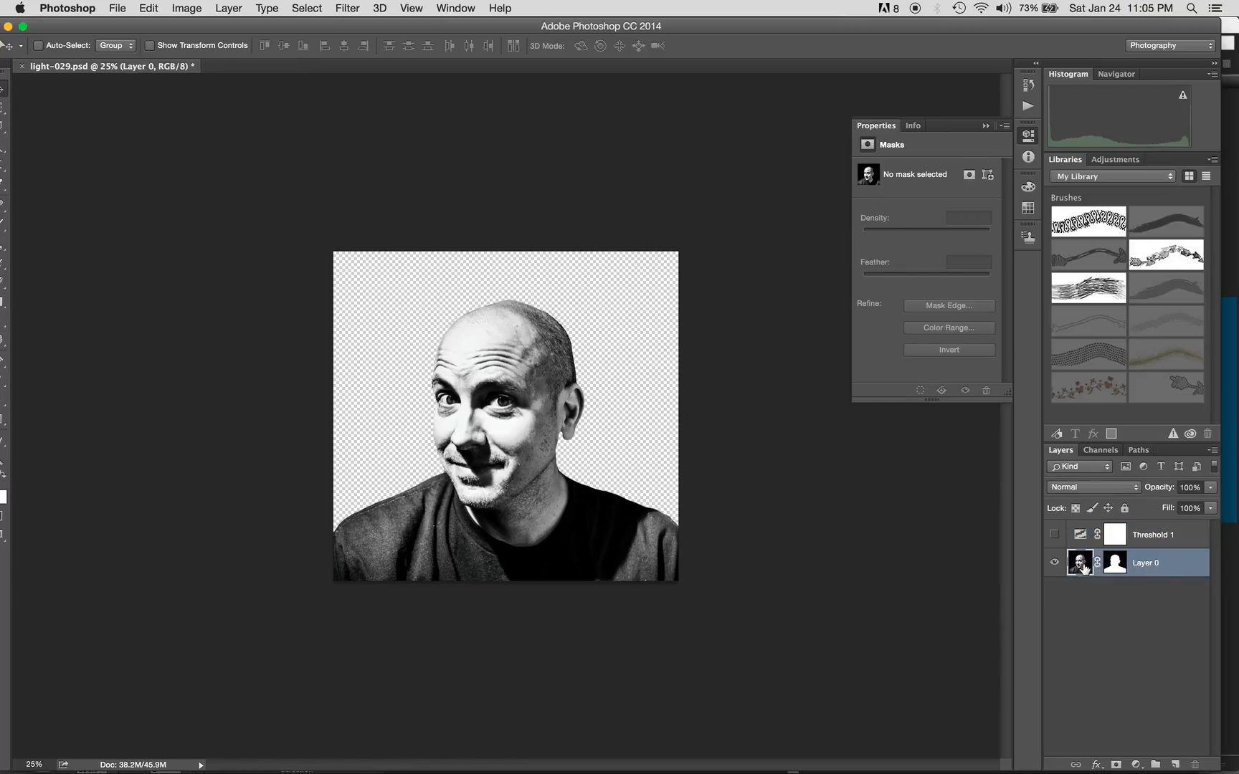
left_click(1163, 567)
left_click_drag(1163, 569, 1181, 767)
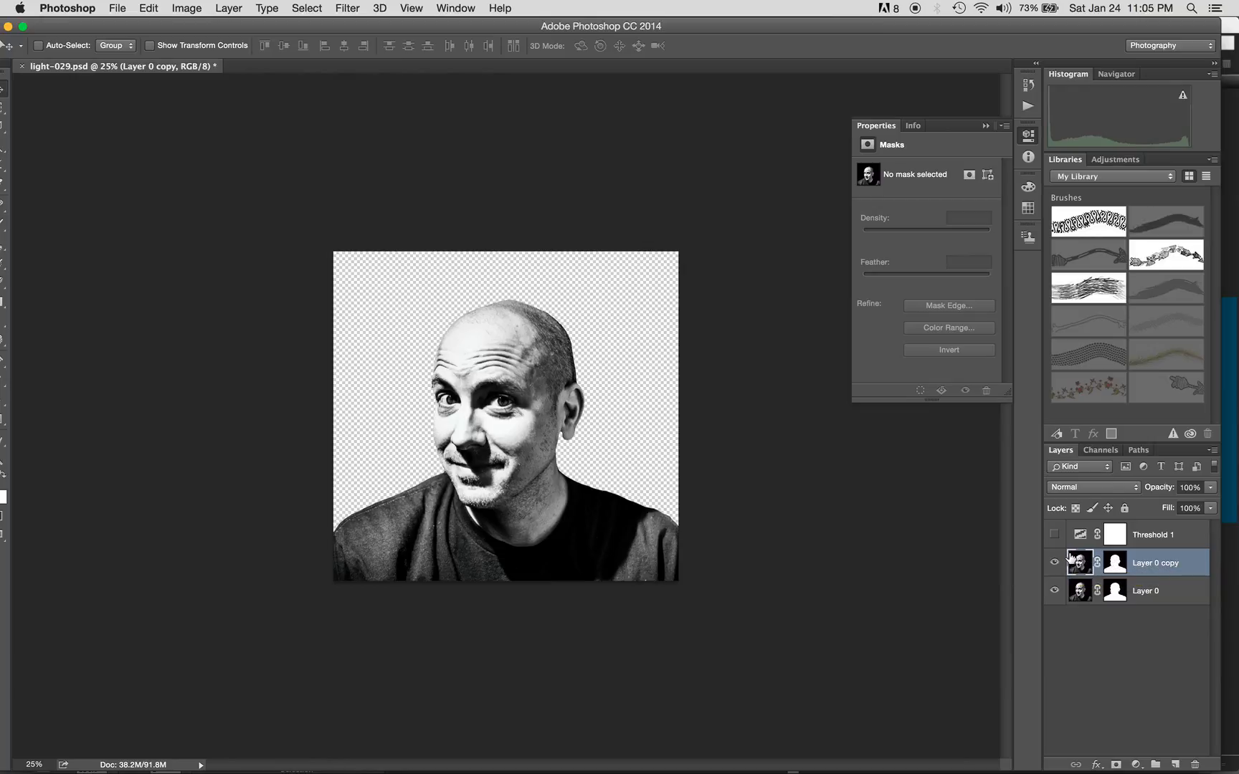
left_click(370, 6)
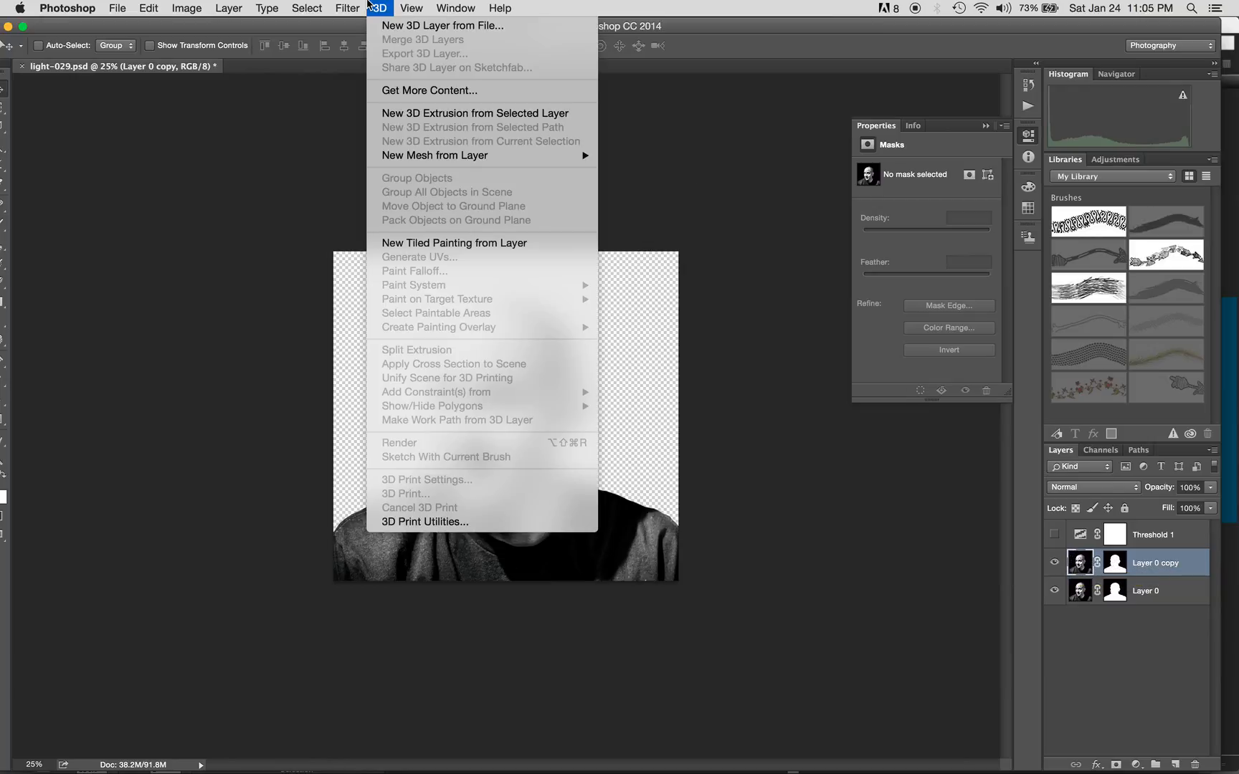
mouse_move(359, 5)
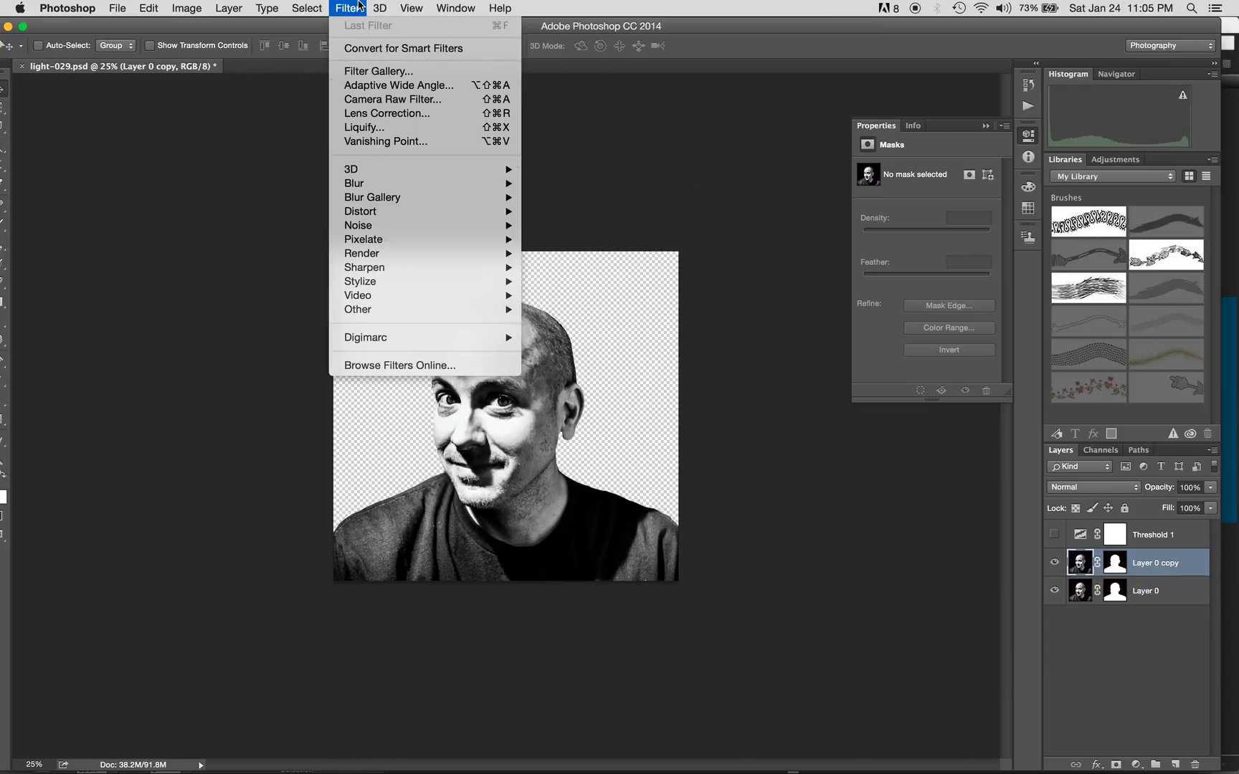
mouse_move(398, 184)
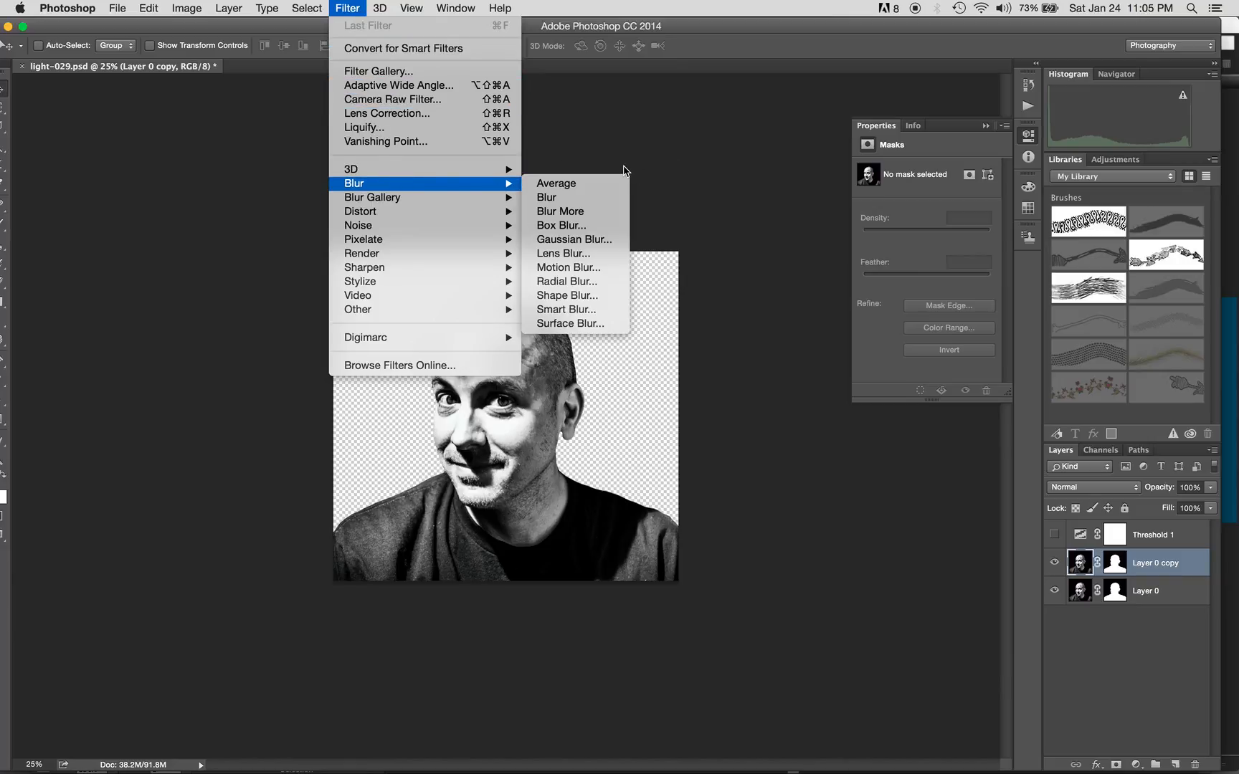
left_click(606, 240)
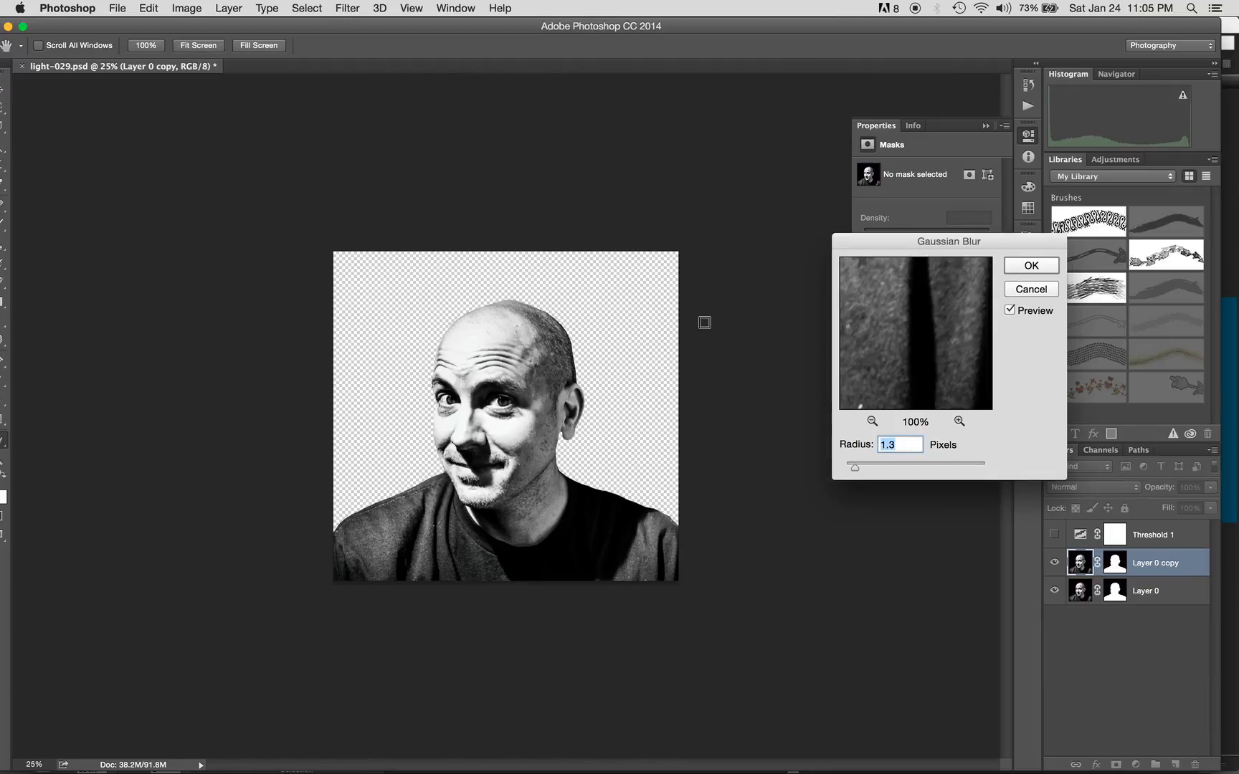
left_click_drag(855, 467, 883, 470)
key("super+equal")
key("super+equal")
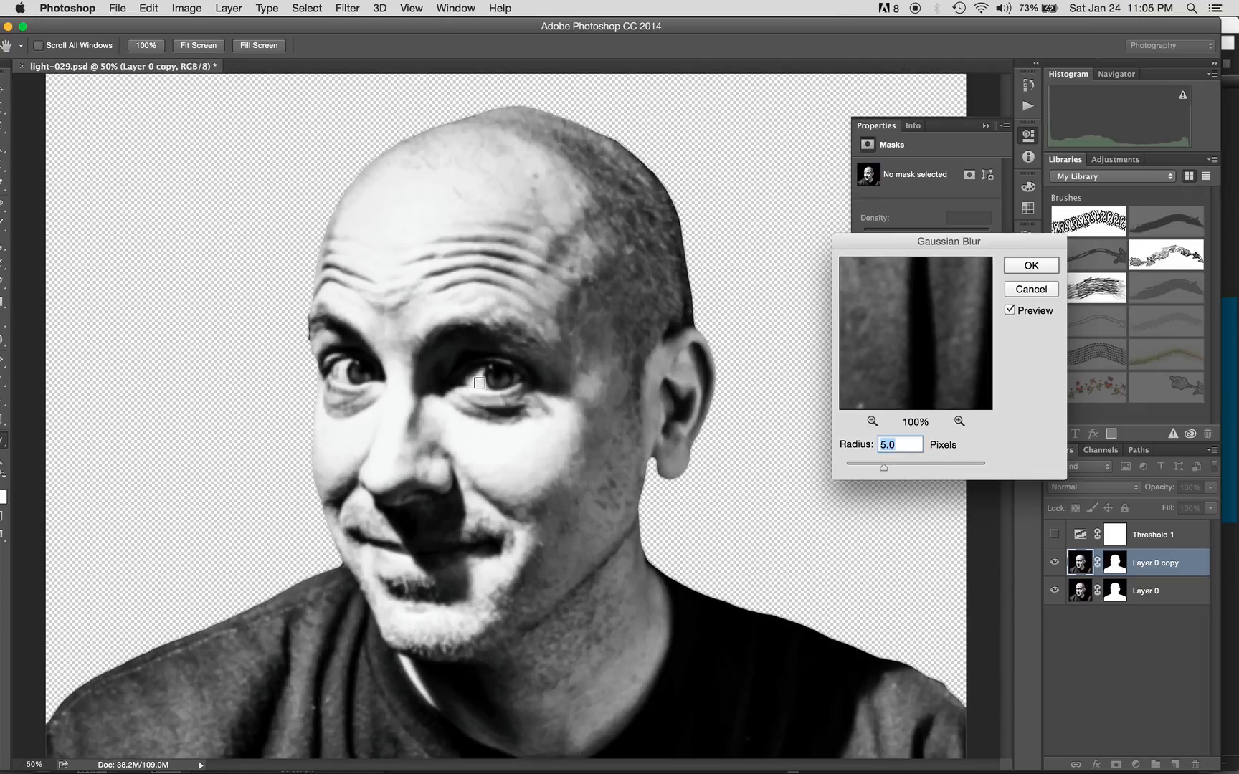
left_click_drag(888, 471, 926, 473)
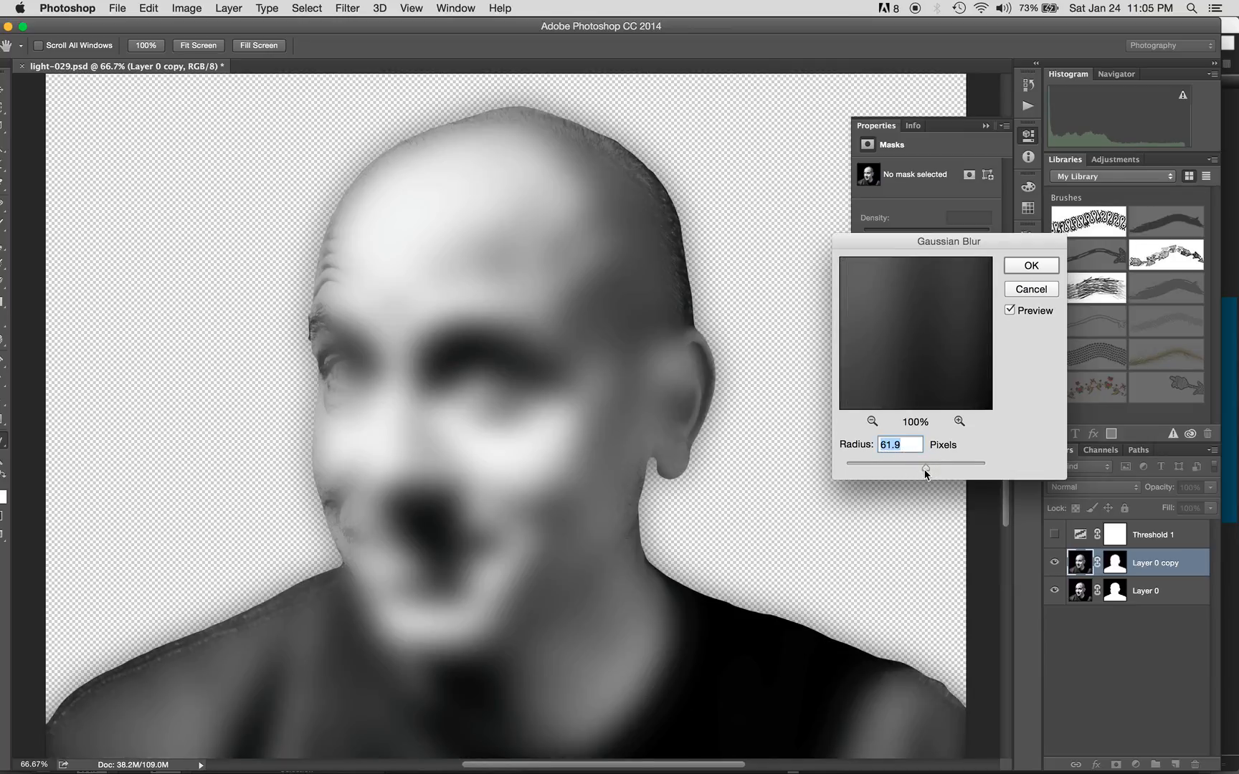
left_click_drag(925, 471, 870, 473)
left_click(1029, 290)
Hide the original Layer 0 and show the Threshold 1 adjustment above its copy
left_click(1055, 592)
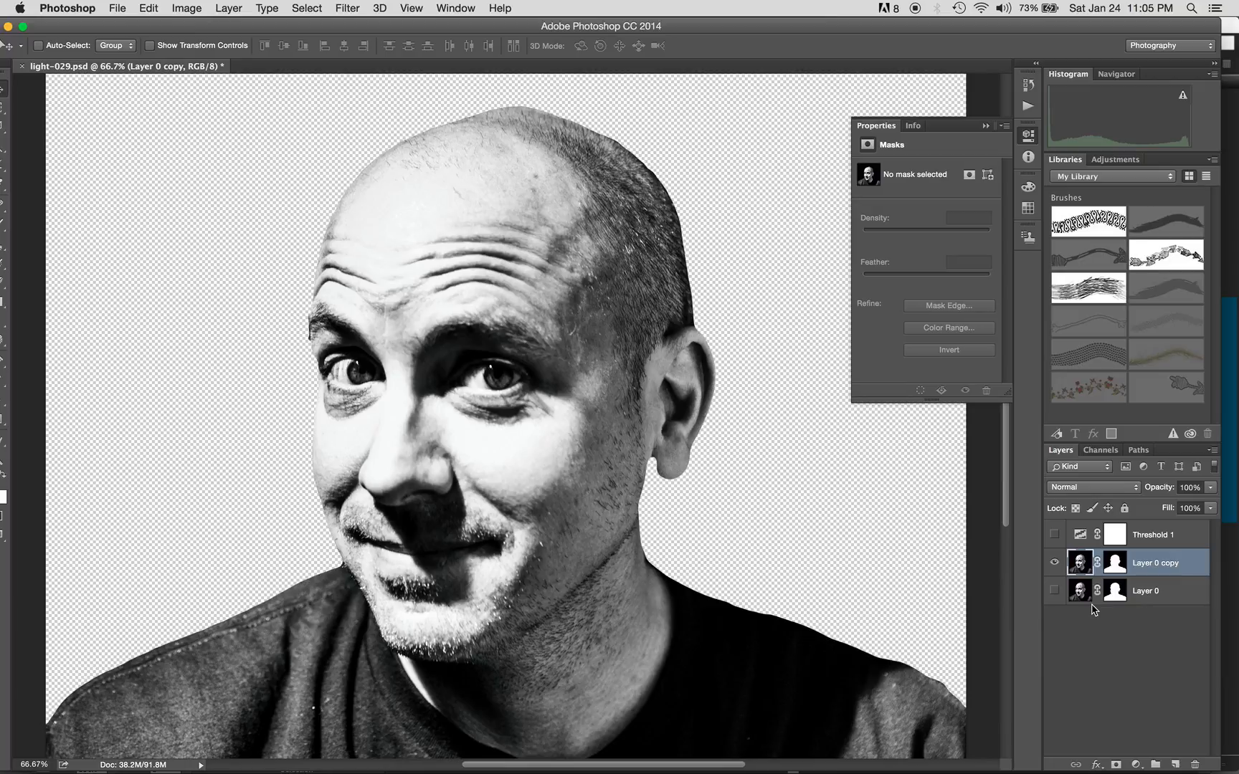
left_click(1054, 535)
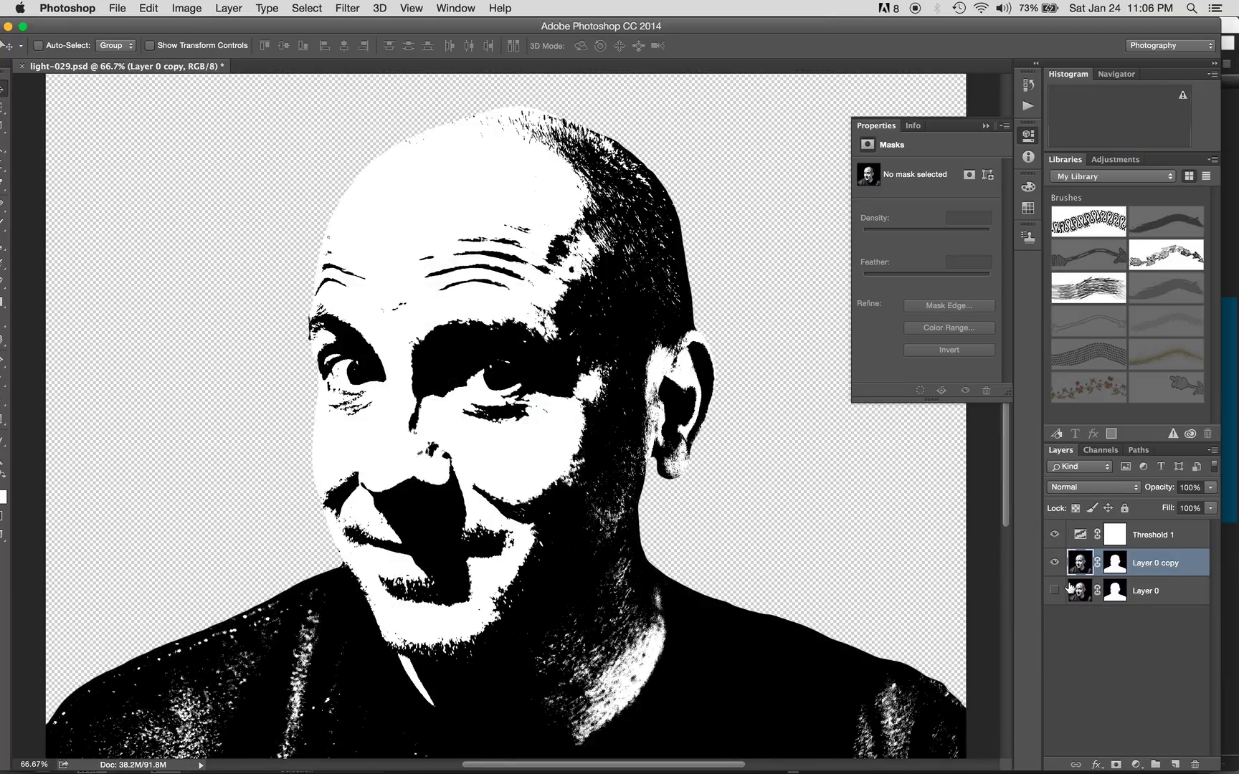
Apply a Gaussian Blur with a 9-pixel radius to Layer 0 copy, judging its effect on the thresholded portrait
left_click(345, 8)
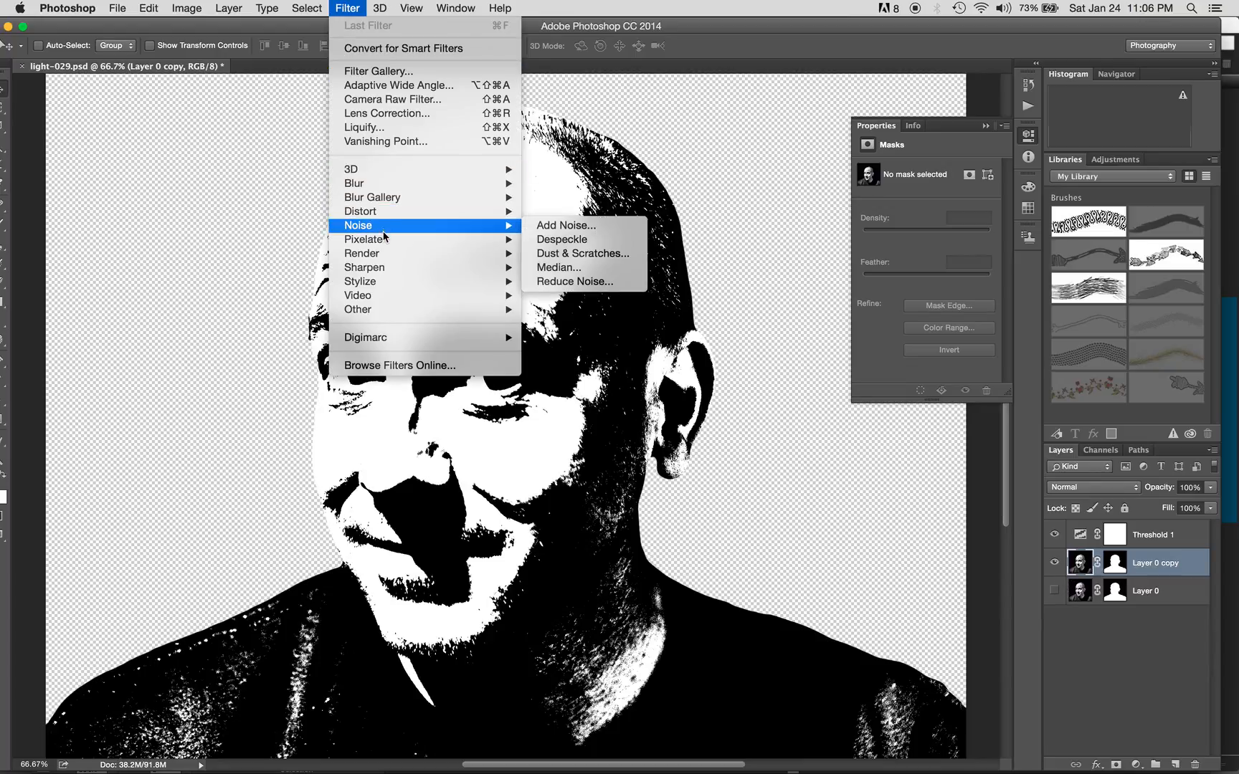
mouse_move(381, 185)
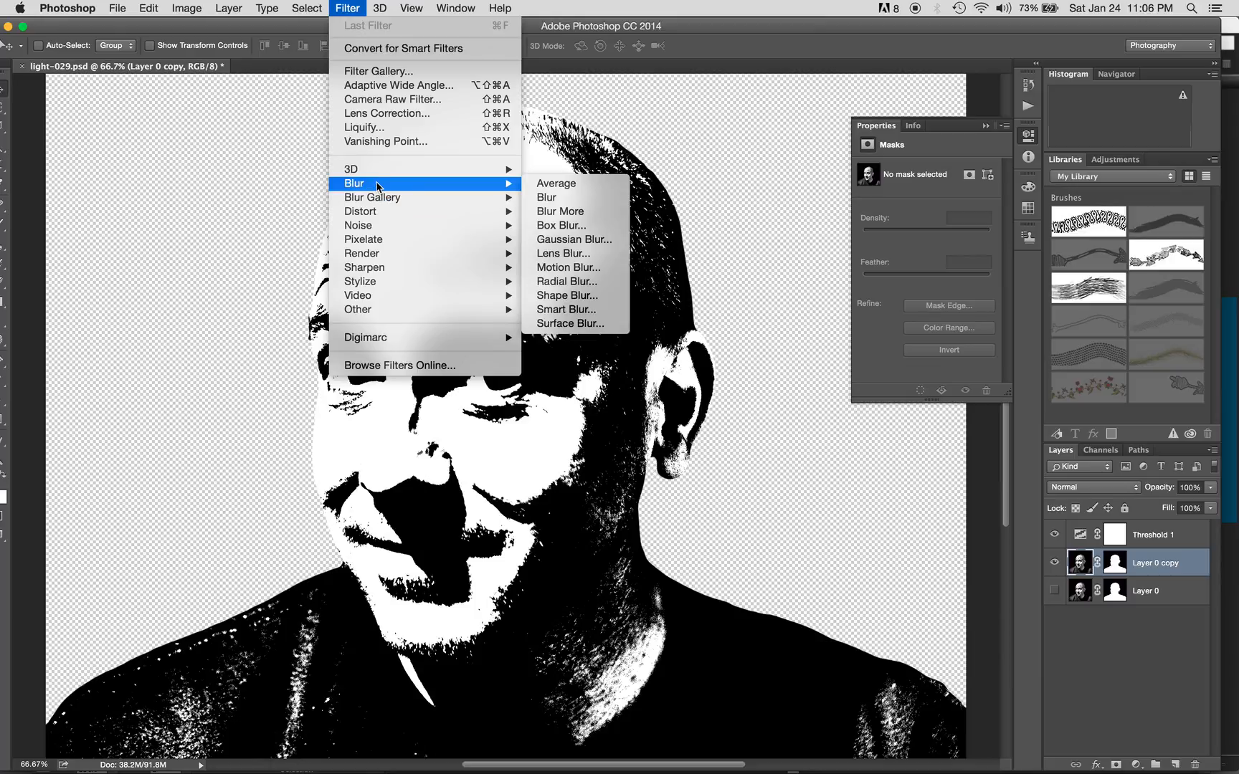
left_click(570, 239)
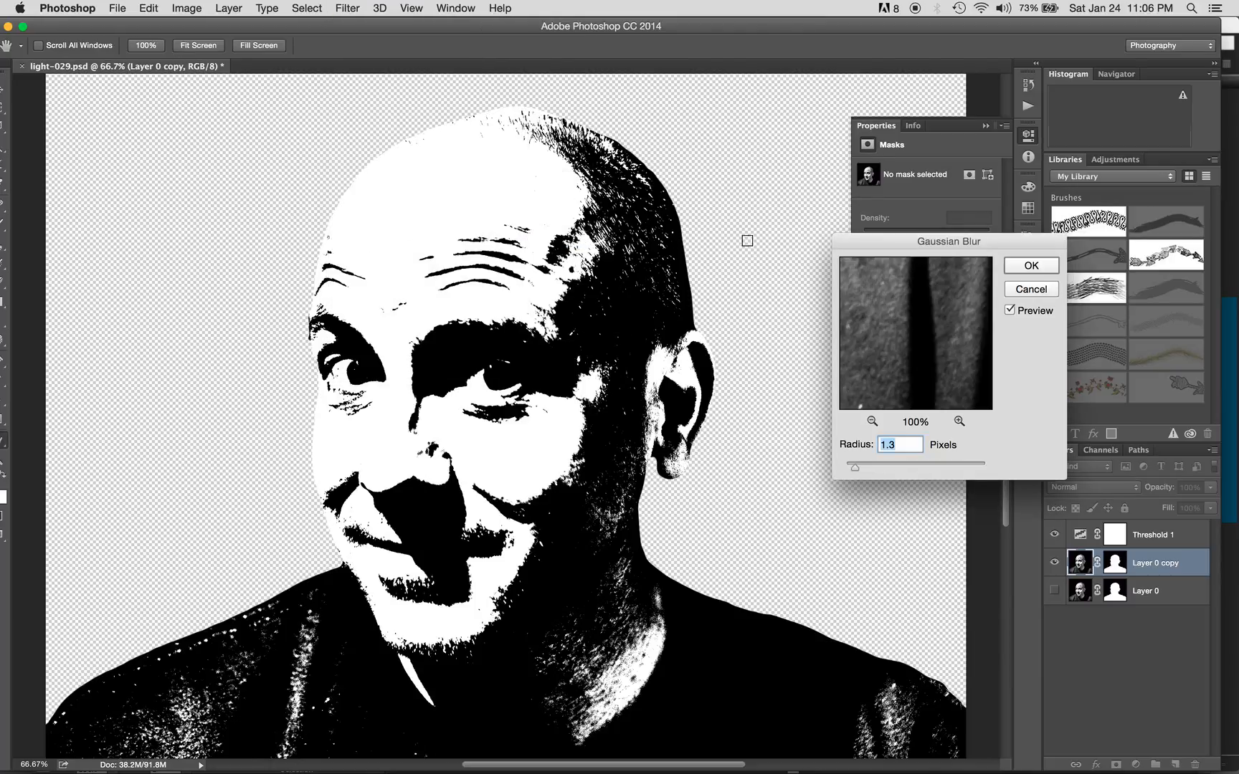
left_click_drag(958, 242, 913, 160)
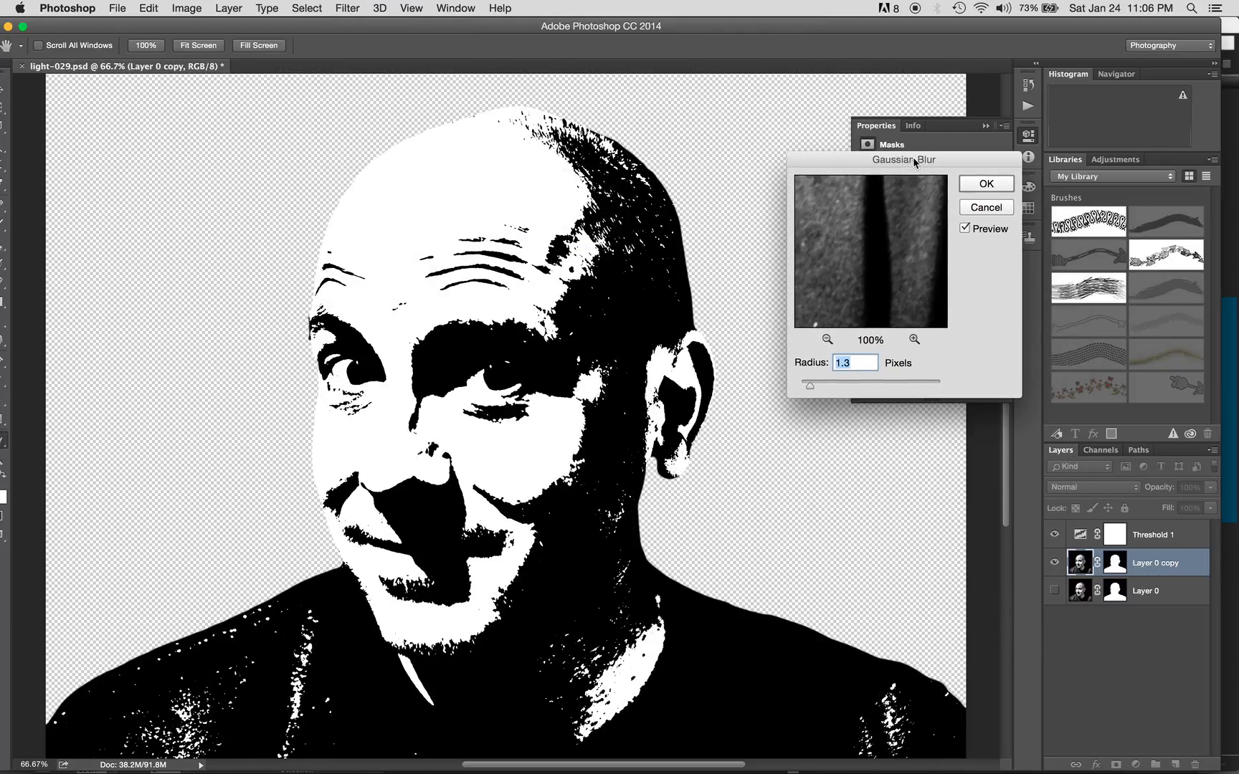
left_click_drag(811, 387, 848, 391)
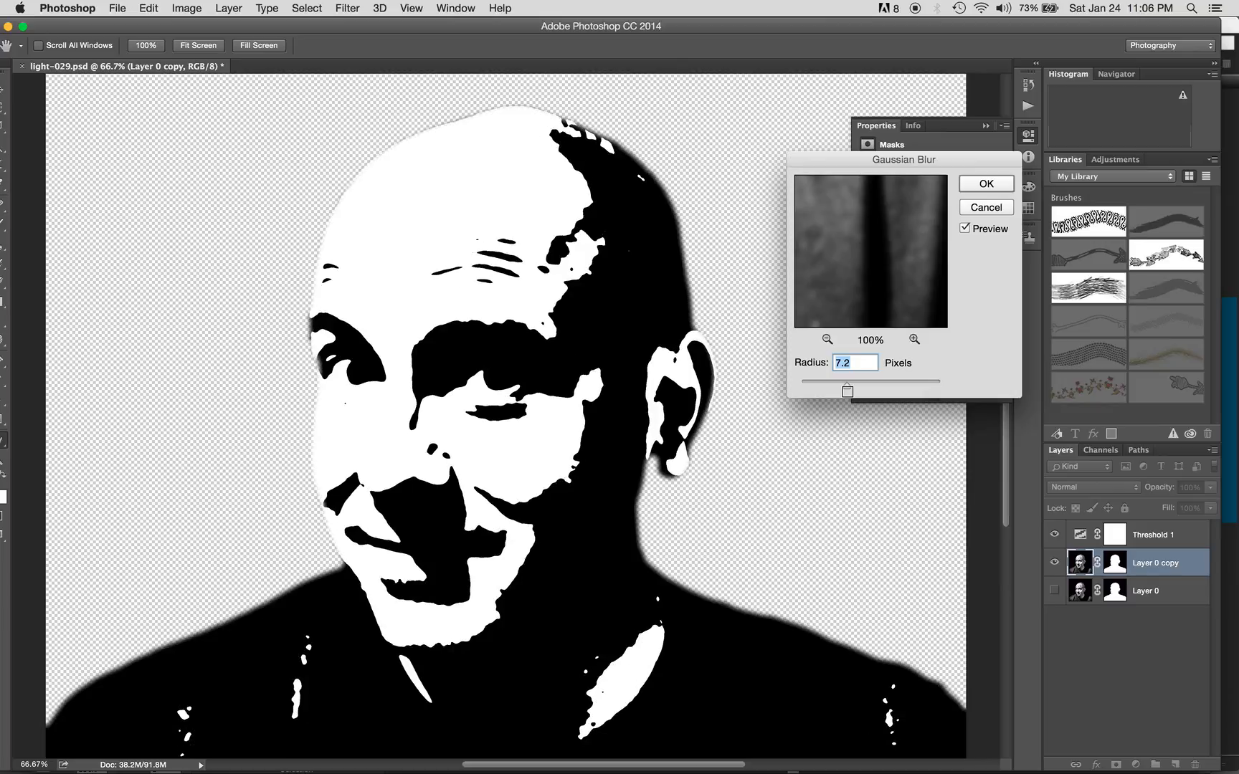
key("super+minus")
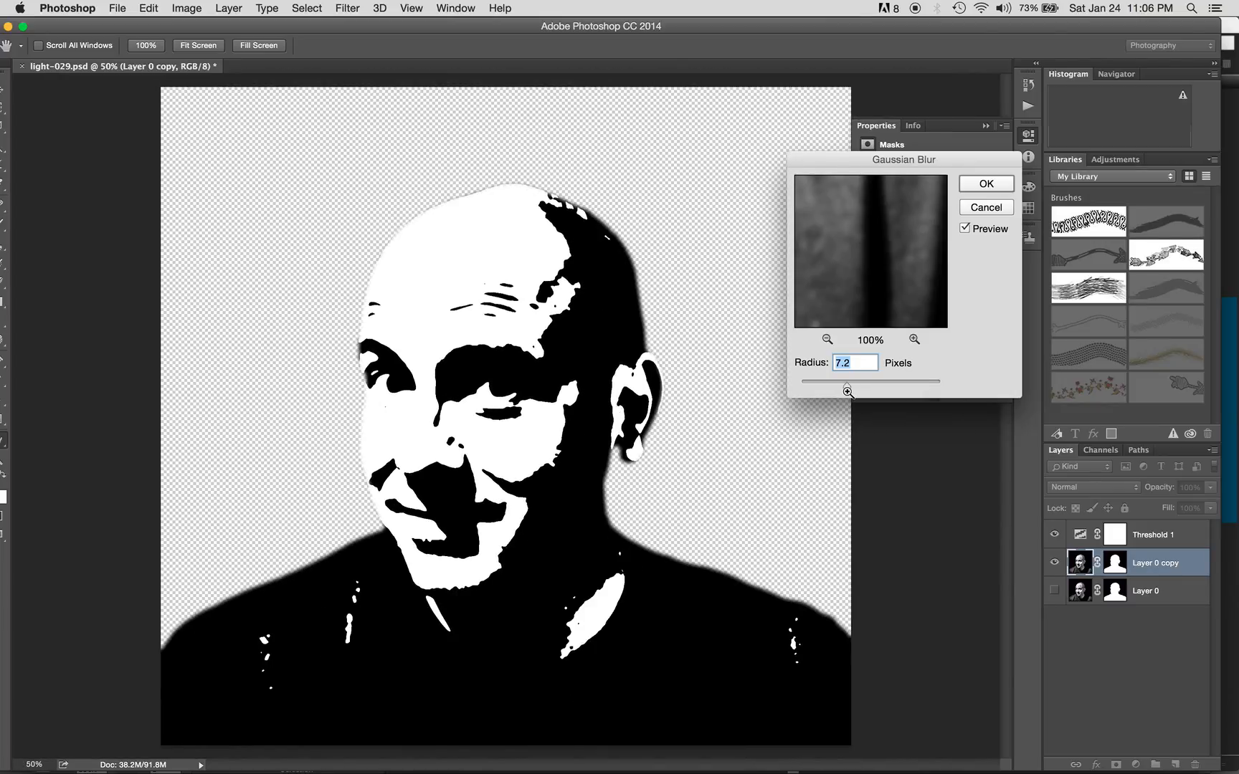
left_click(848, 390)
left_click_drag(848, 390, 861, 392)
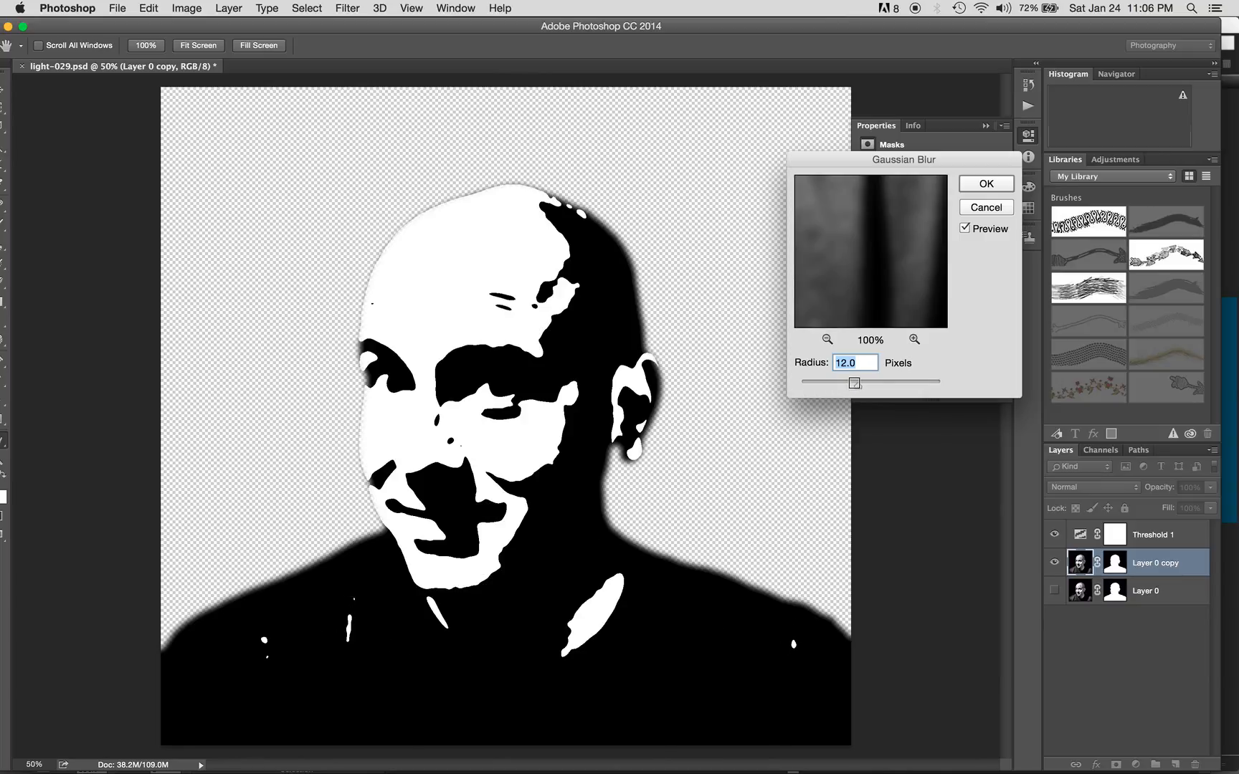
left_click(858, 389)
mouse_move(858, 390)
left_mouse_down()
mouse_move(886, 388)
mouse_move(849, 384)
left_mouse_up()
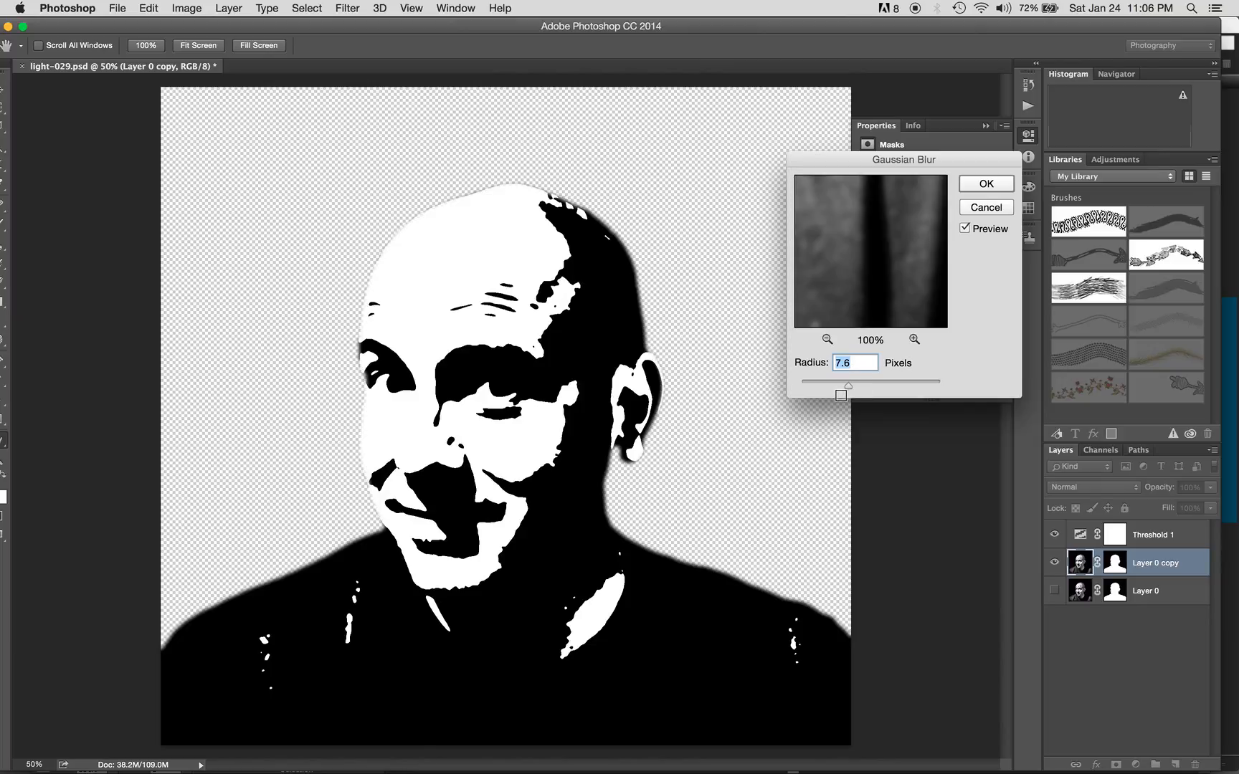
left_click_drag(846, 388, 846, 388)
type("9")
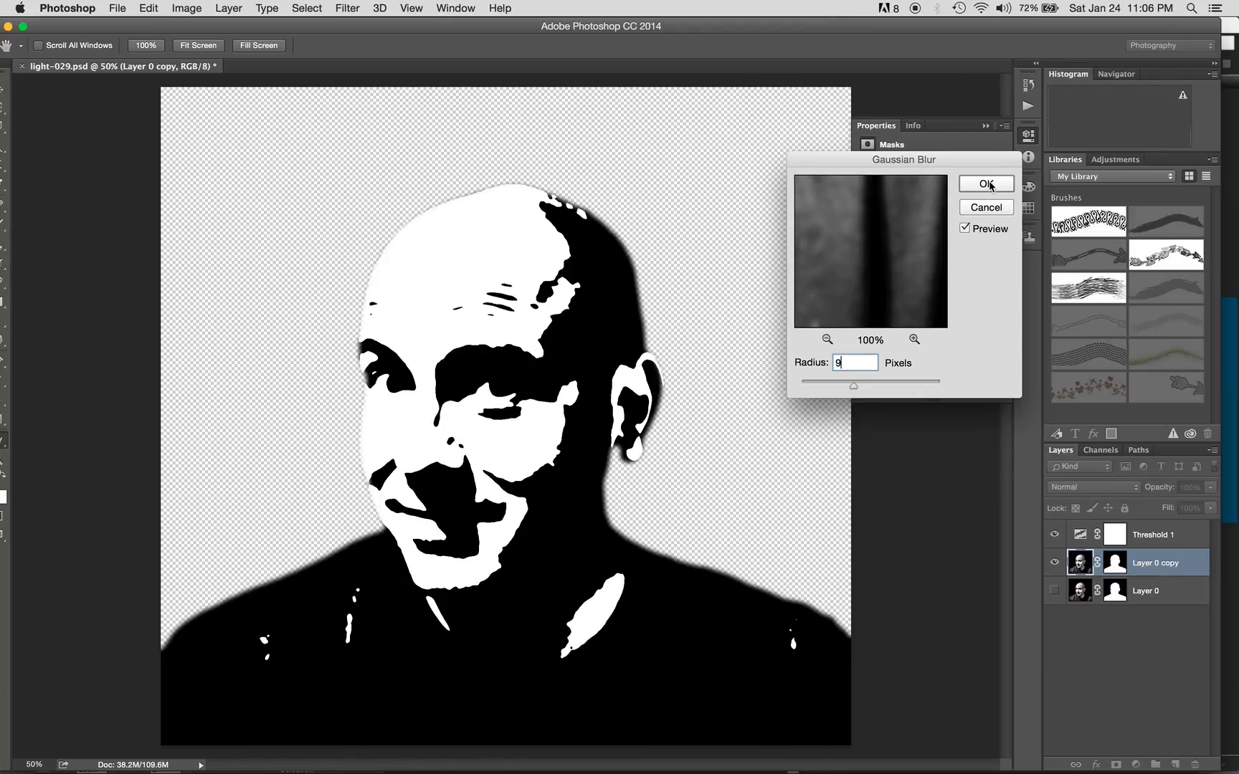
left_click(986, 184)
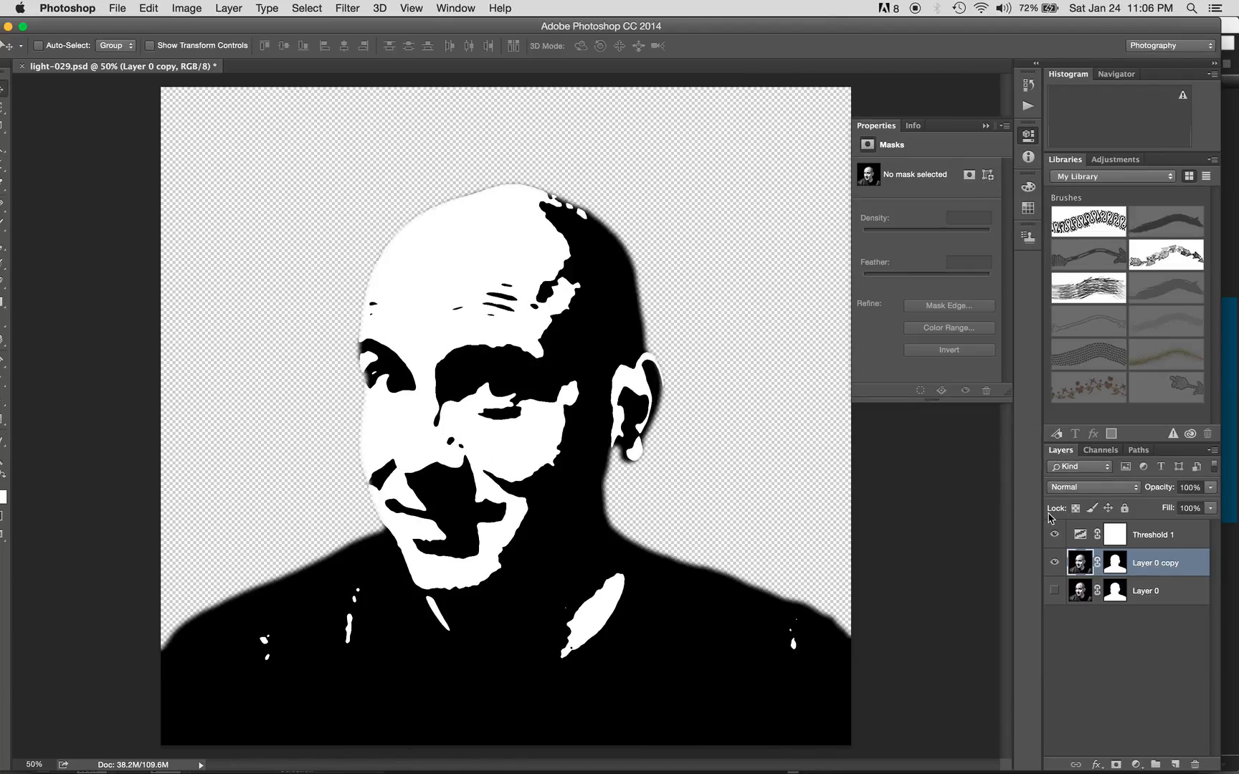
Review the Threshold 1 settings and compare the portrait with the threshold off and on
left_click(1075, 537)
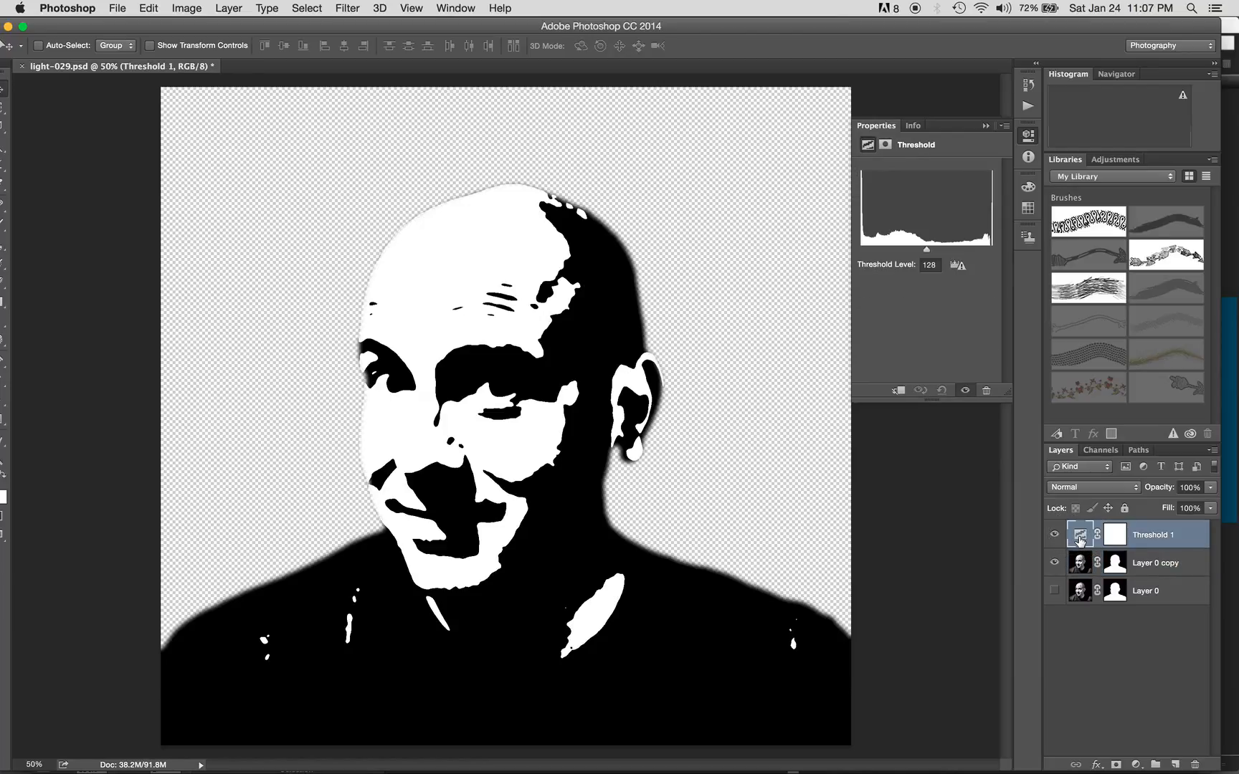
mouse_move(926, 256)
left_mouse_down()
mouse_move(948, 256)
mouse_move(902, 260)
mouse_move(939, 261)
mouse_move(928, 262)
left_mouse_up()
left_click(1055, 534)
left_click(1055, 534)
Add a Curves adjustment layer and place it between Threshold 1 and Layer 0 copy
left_click(1136, 764)
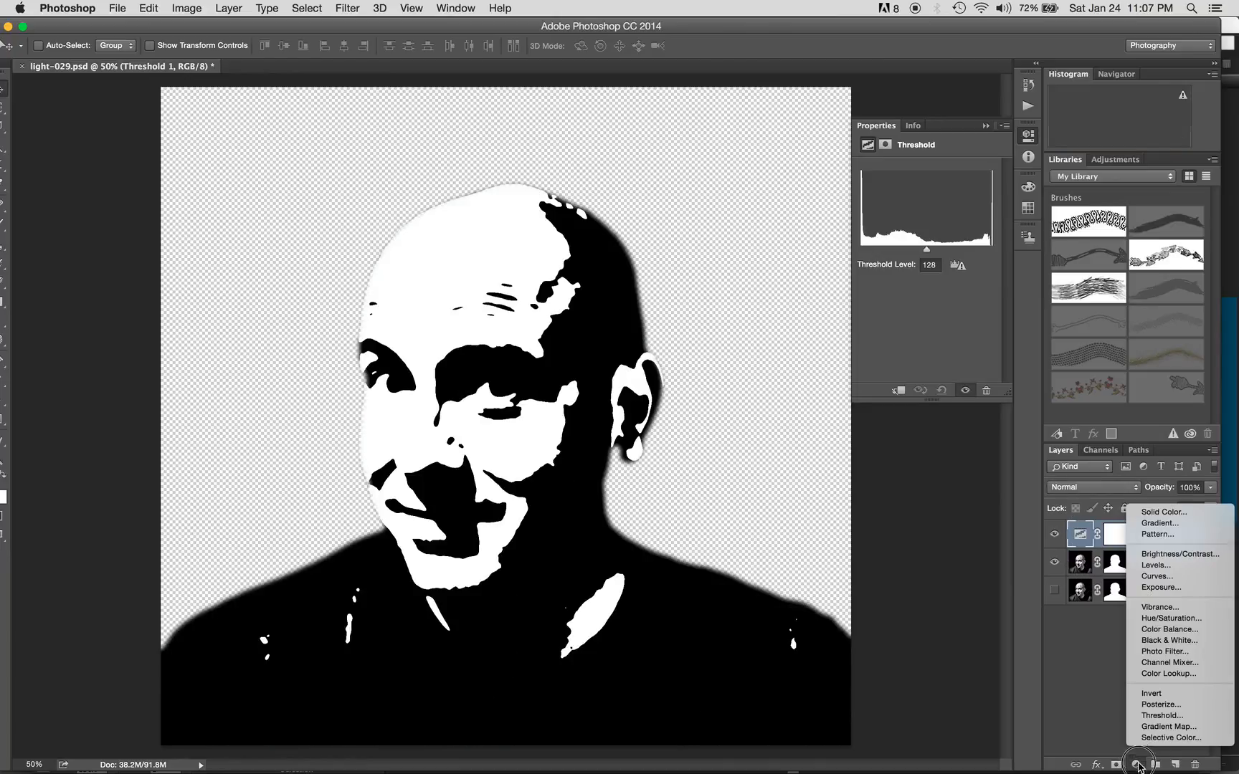
left_click(1158, 576)
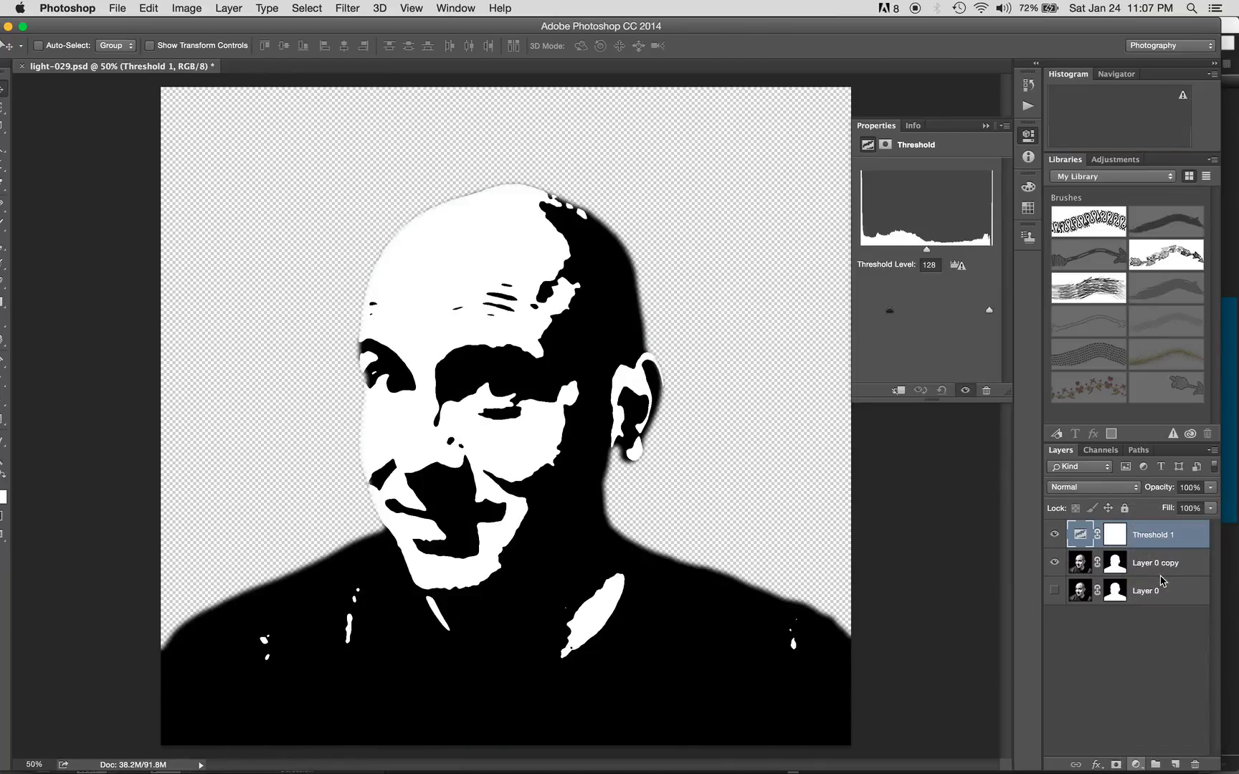
left_click_drag(1150, 536, 1150, 564)
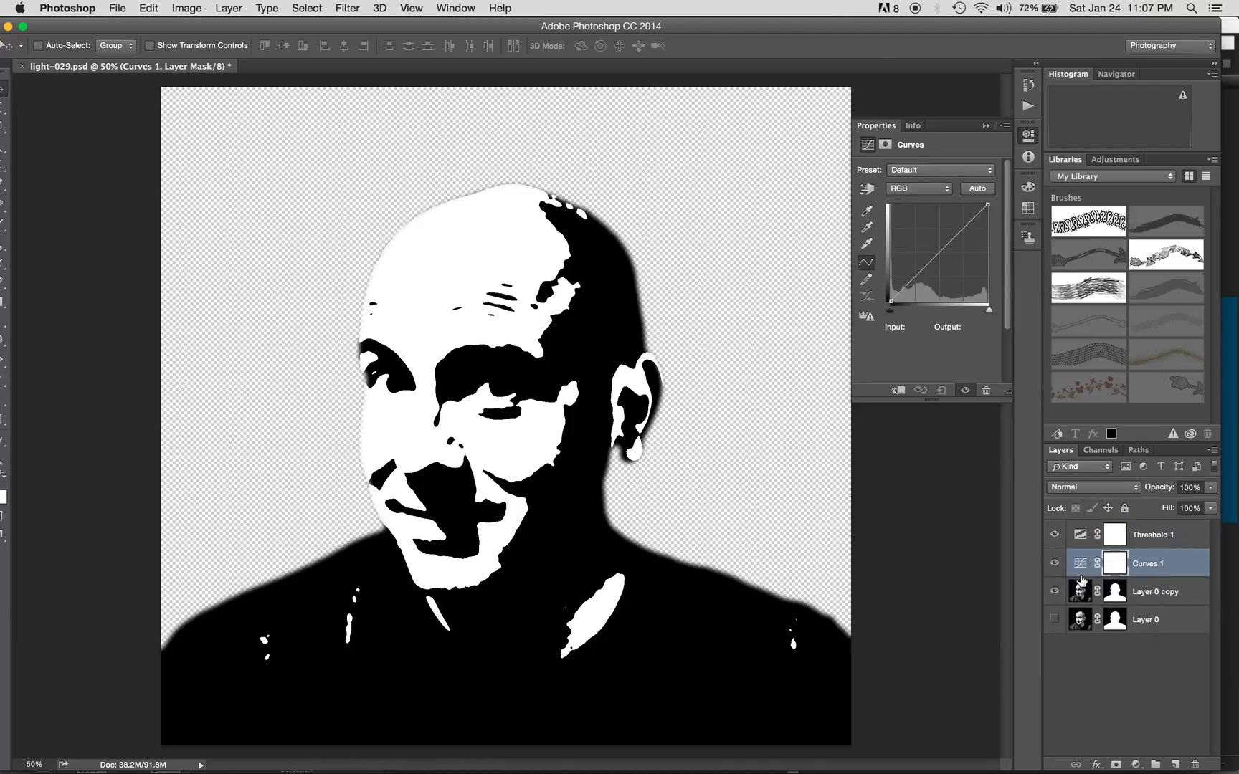
Steepen the Curves 1 curve by pulling the shadows down, with a middle point at about input 142, output 144
left_click_drag(934, 259, 918, 289)
left_click_drag(962, 221, 945, 246)
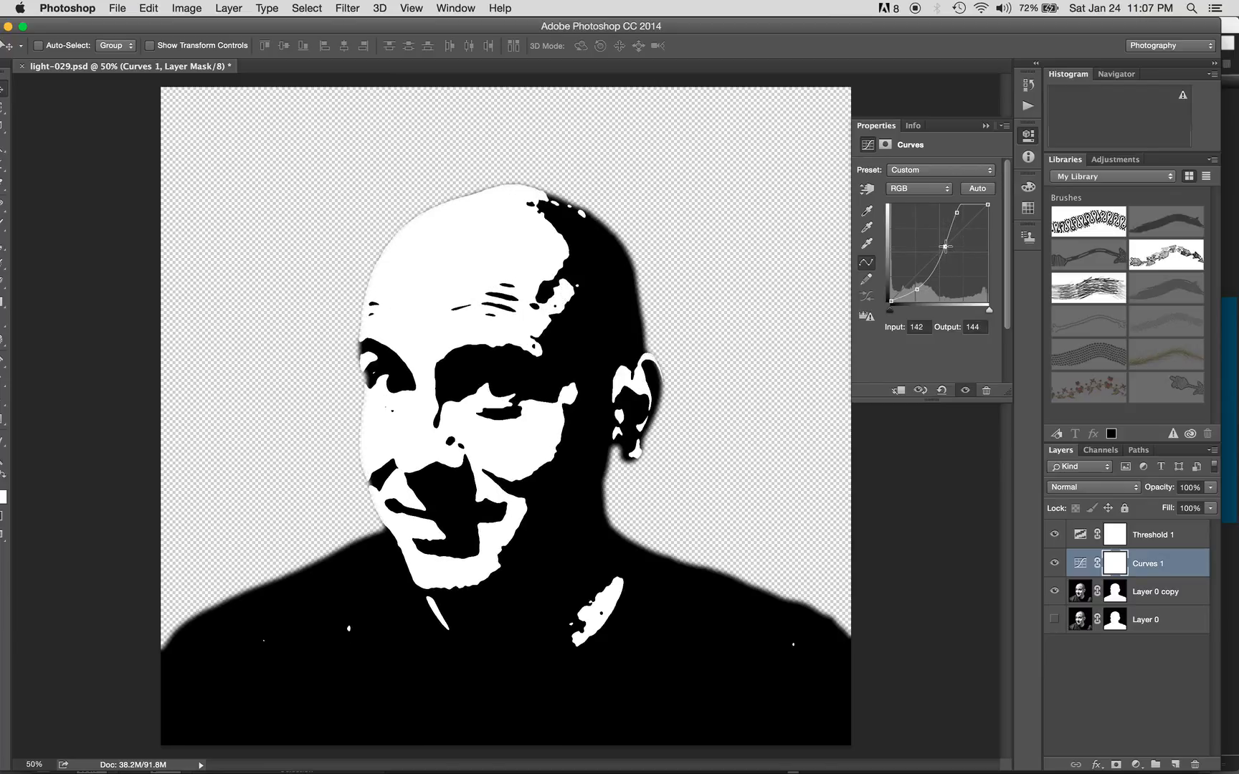
left_click(919, 292)
Paint out the stray white specks on the shirt in the Layer 0 copy image with a black brush
left_click(1081, 594)
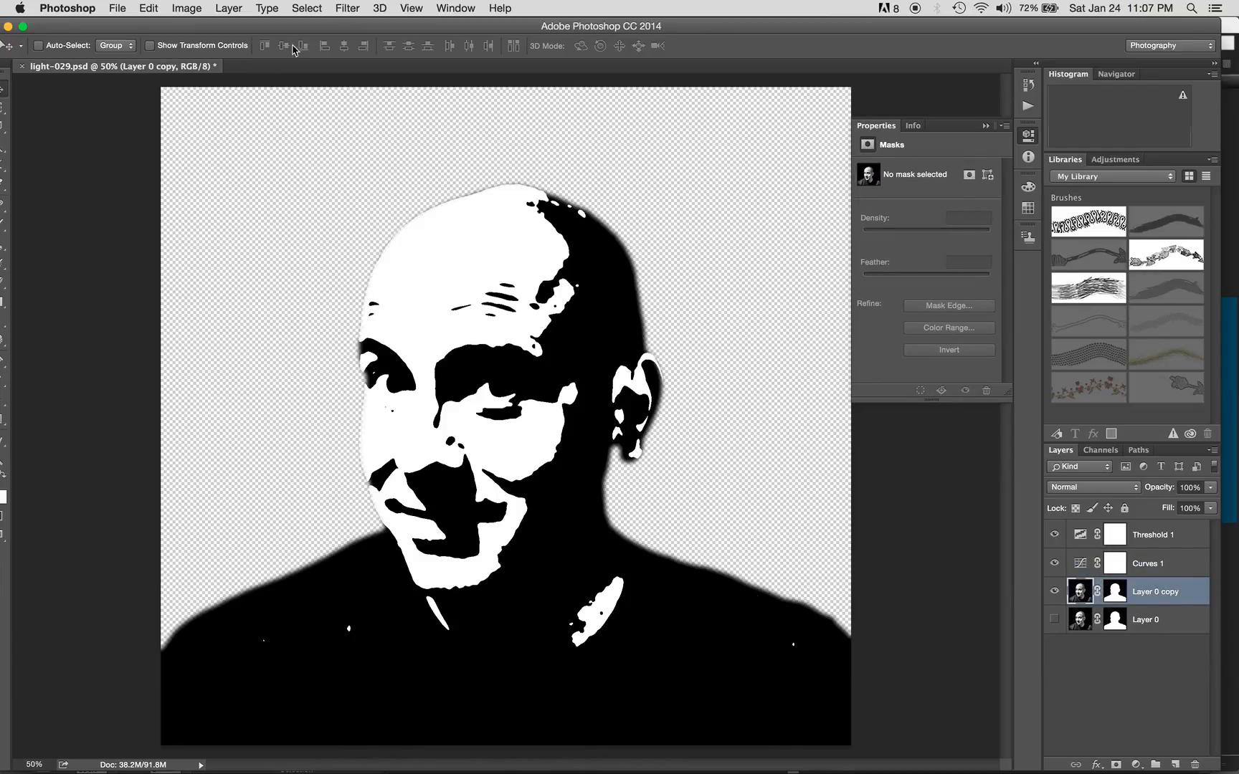
mouse_move(291, 26)
left_mouse_down()
mouse_move(306, 27)
mouse_move(289, 23)
left_mouse_up()
key("d")
key("b")
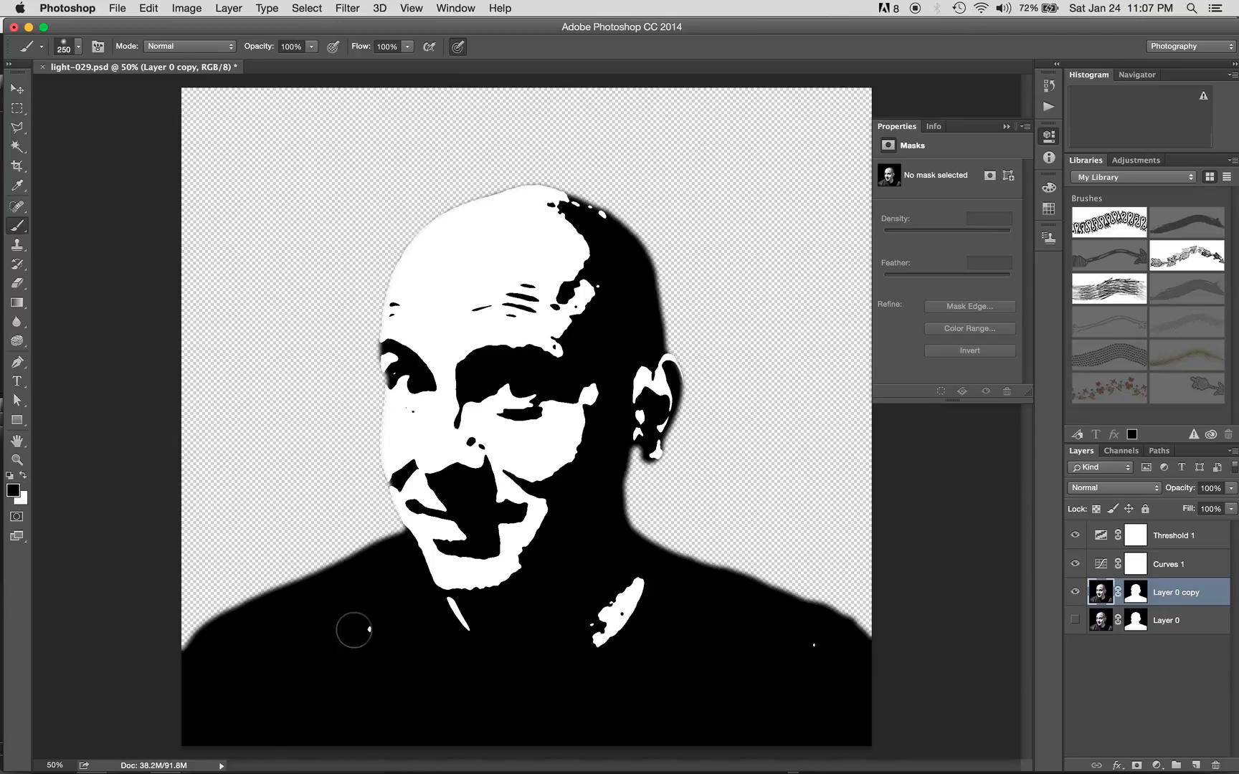
left_click(369, 630)
left_click(814, 644)
key("super+minus")
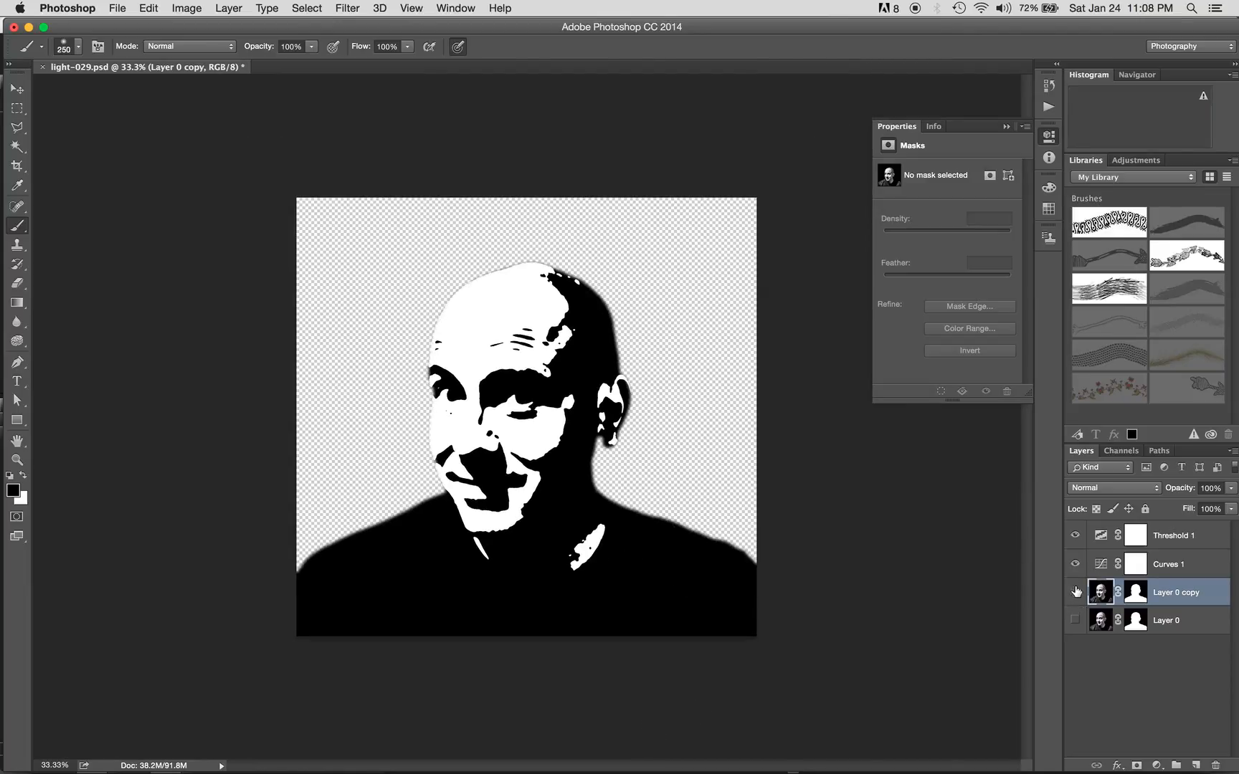
Compare the portrait with Layer 0 copy, Curves 1 and Threshold 1 each switched off and on
left_click(1076, 591)
left_click(1076, 592)
left_click(1076, 565)
left_click(1076, 535)
left_click(1075, 535)
left_click(1075, 564)
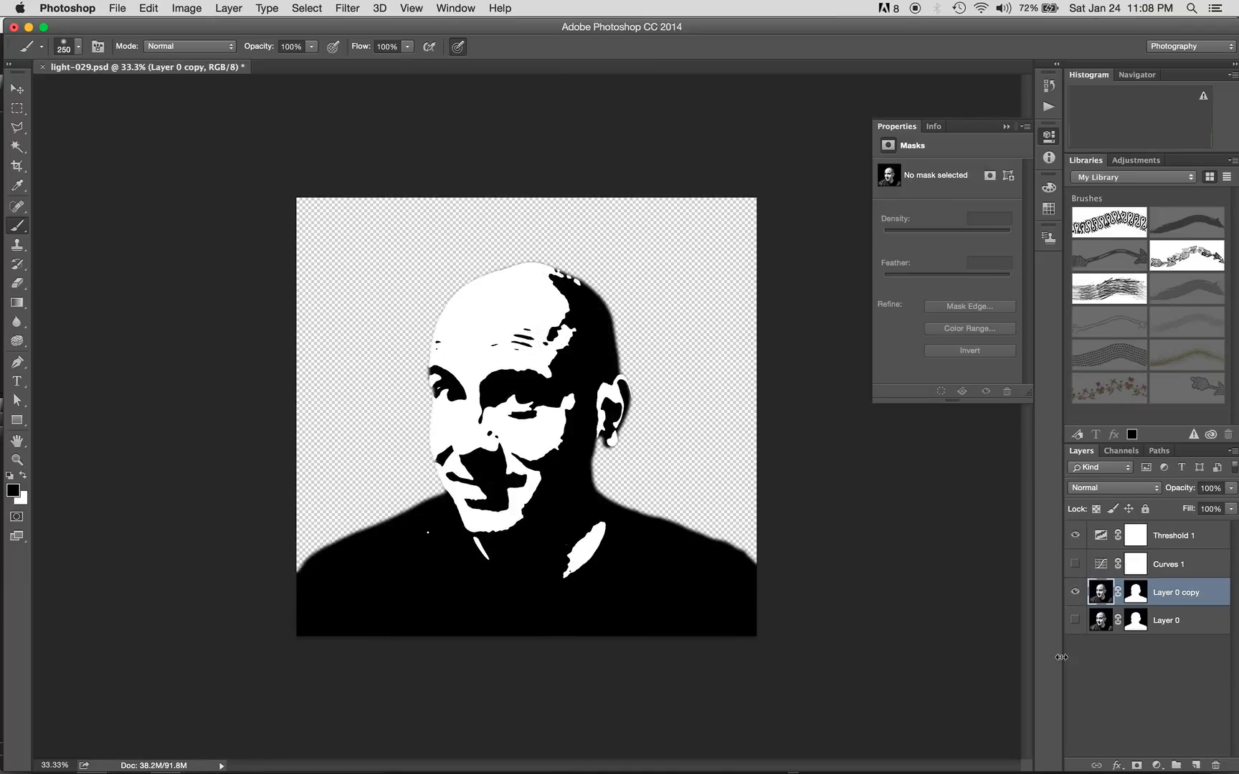
left_click(1075, 565)
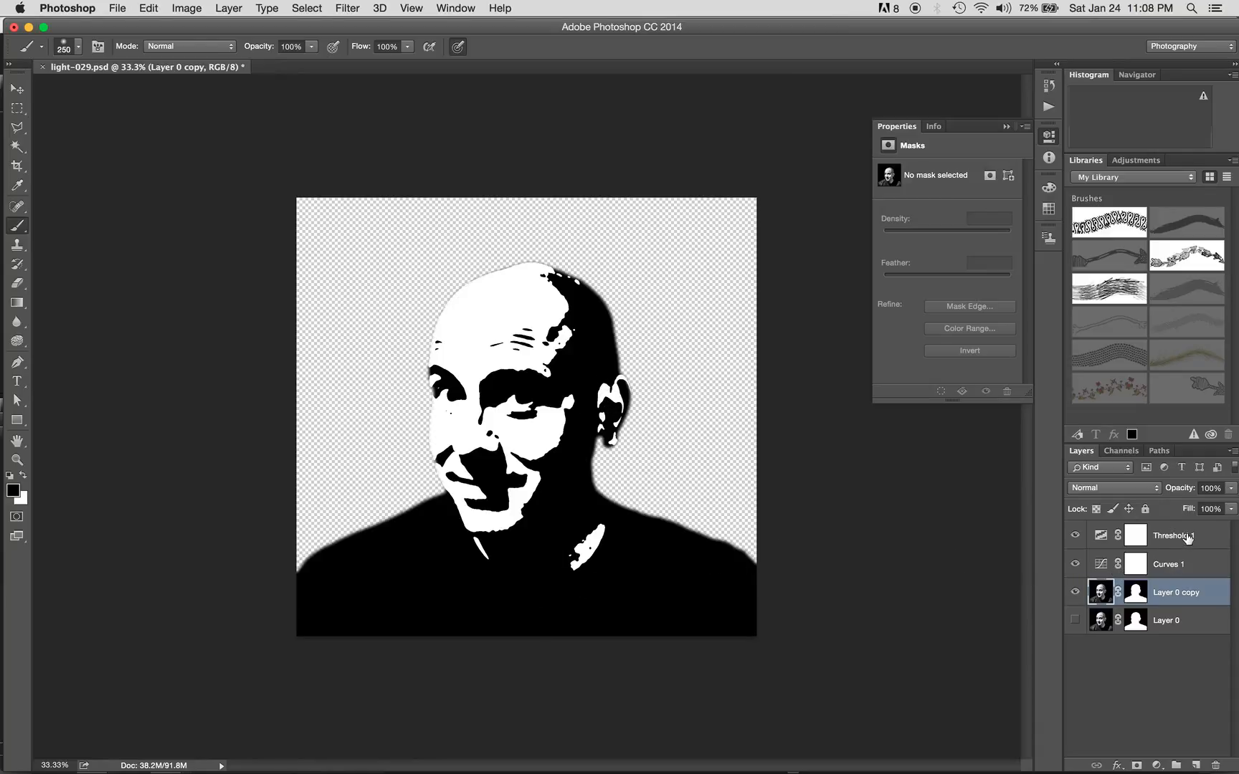
Merge Threshold 1, Curves 1 and Layer 0 copy into a single layer
left_click(1188, 537)
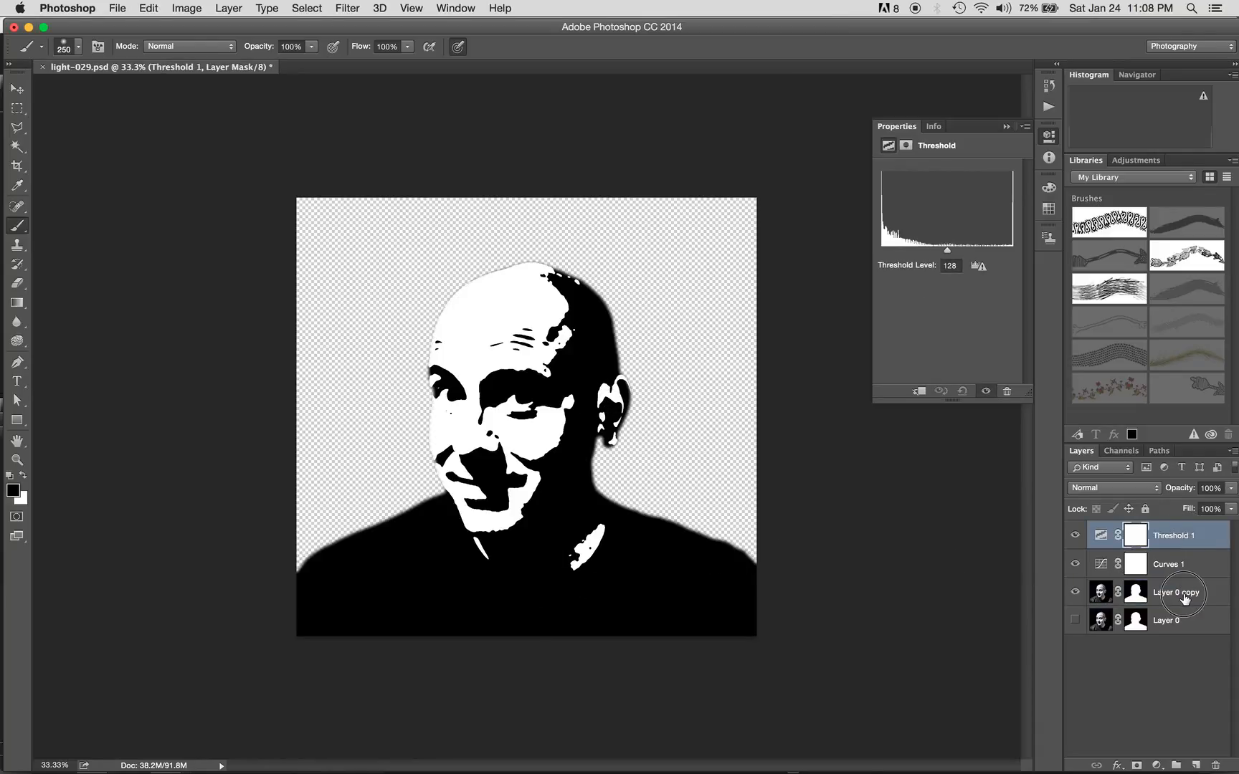
left_click(1185, 597, "shift")
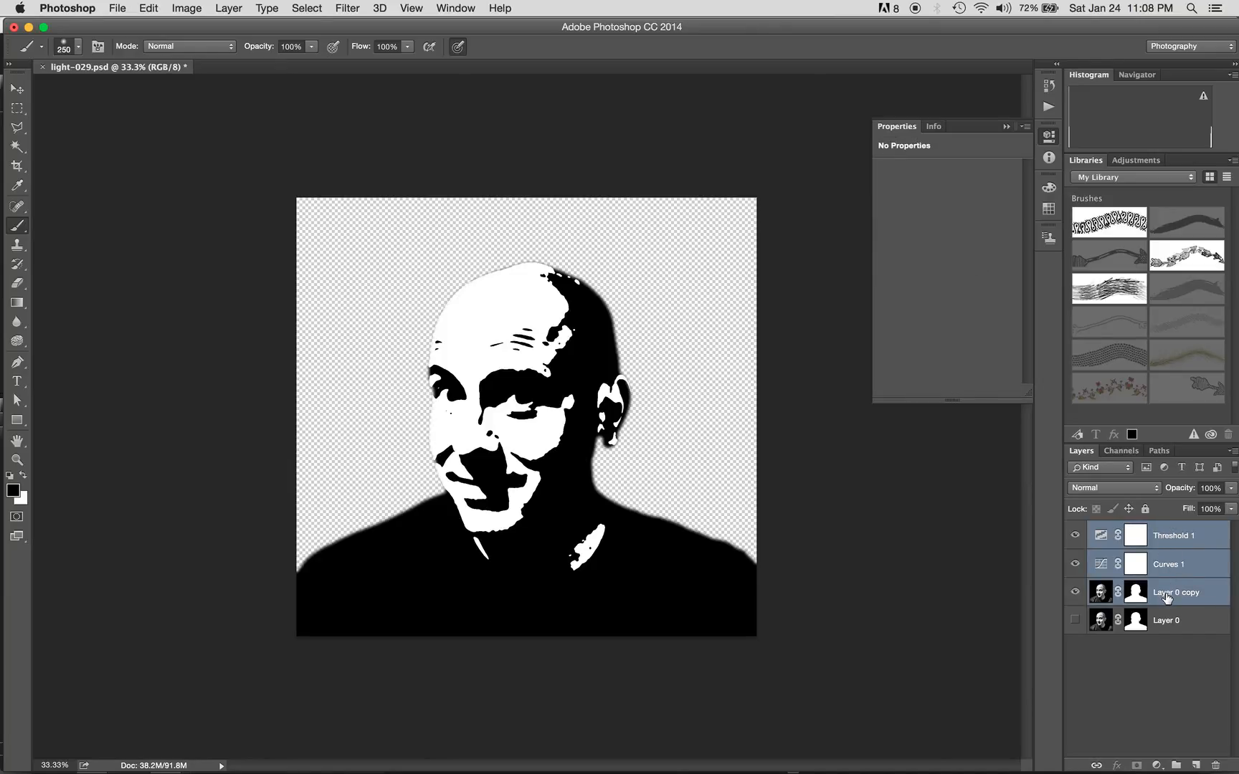
left_click(1233, 451)
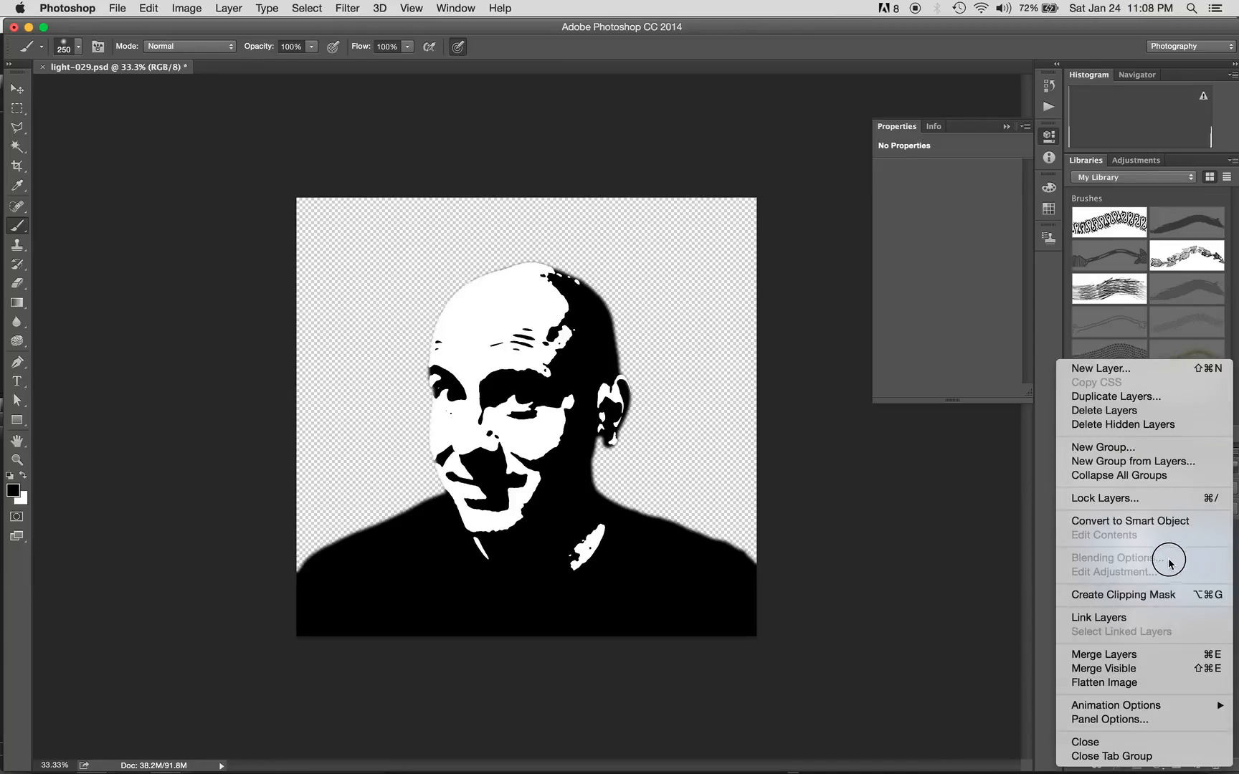
left_click(1127, 655)
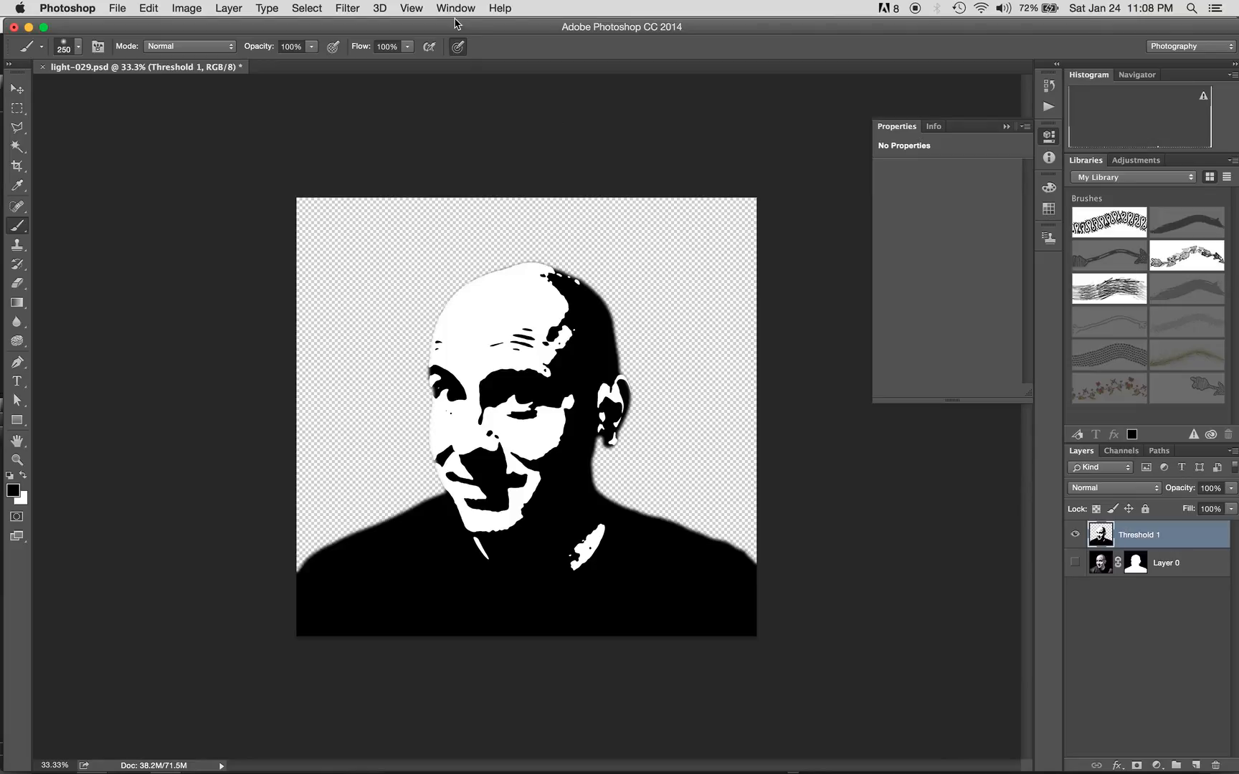
Switch to Illustrator and create a Letter-size document, 8.5 x 11 in, in CMYK with one artboard
left_click_drag(411, 27, 741, 6)
left_click(112, 275)
mouse_move(470, 87)
left_mouse_down()
mouse_move(443, 75)
mouse_move(456, 78)
left_mouse_up()
key("super+n")
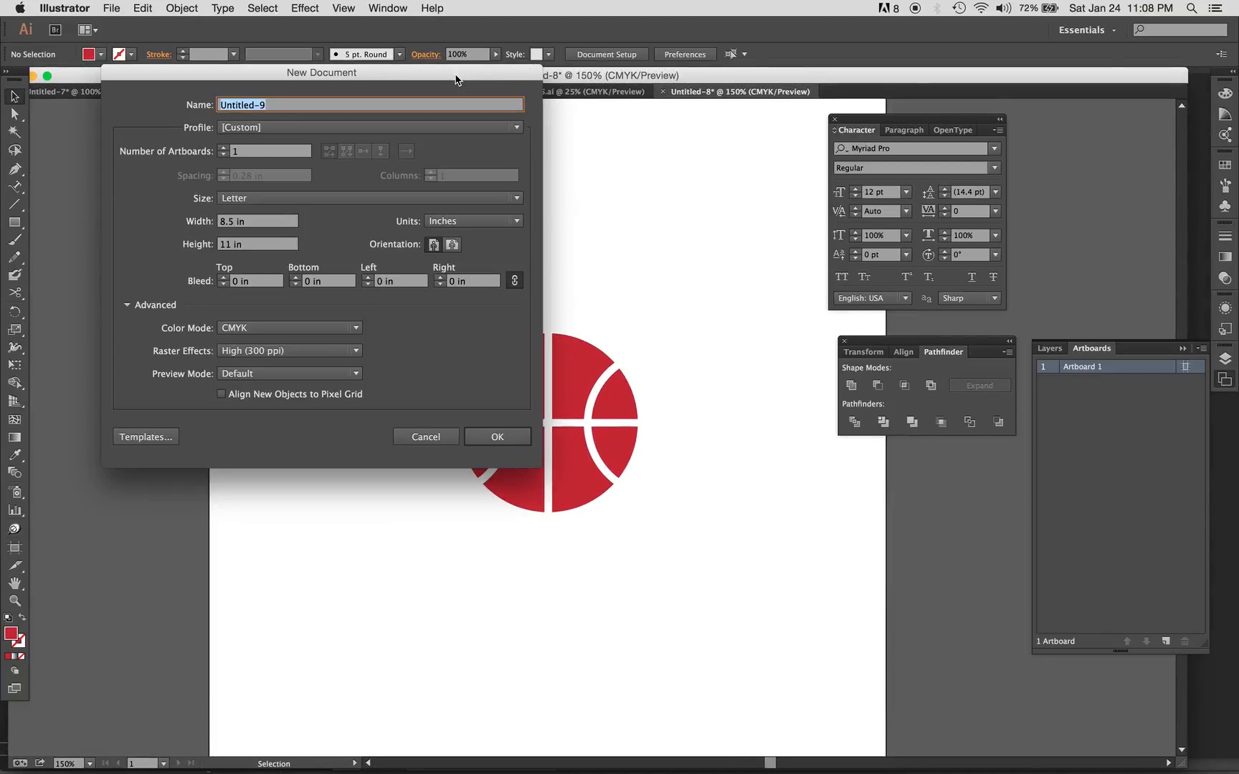
left_click(496, 437)
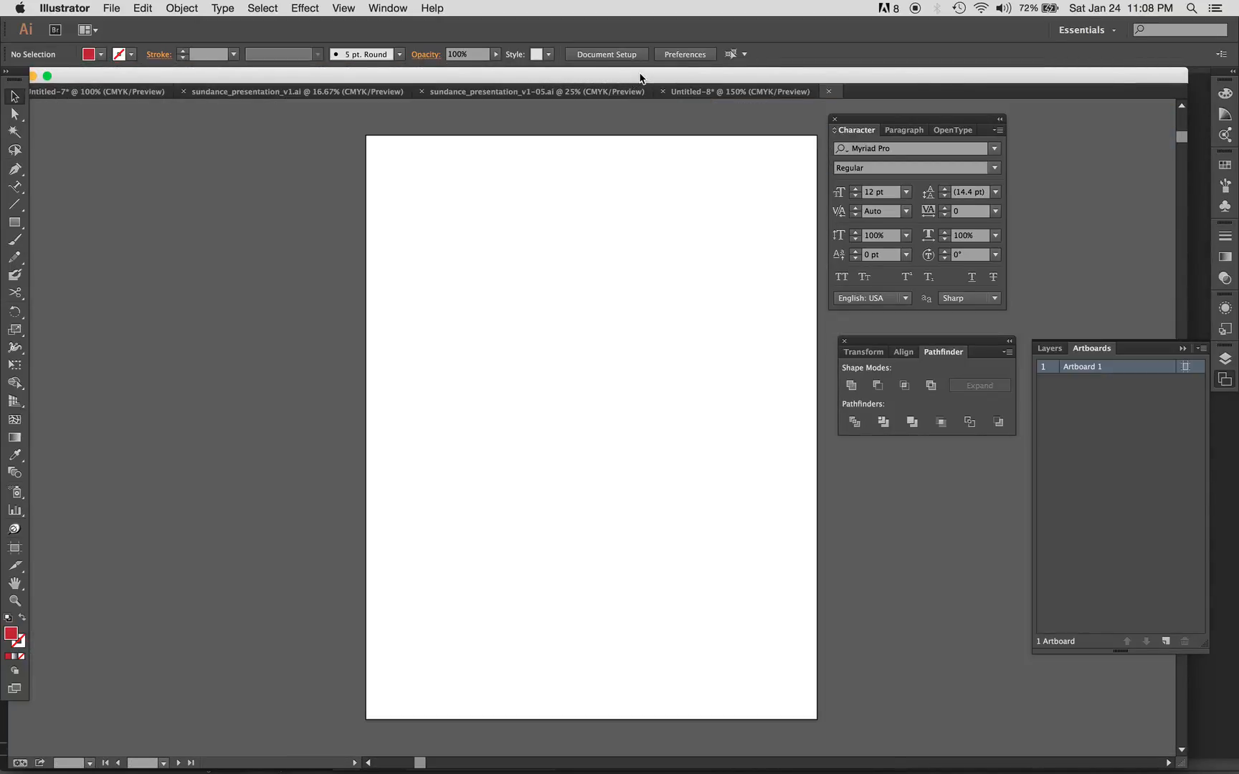
Arrange the Illustrator and Photoshop windows side by side, with Photoshop's Layers panel floating beside the portrait
left_click_drag(646, 82, 355, 94)
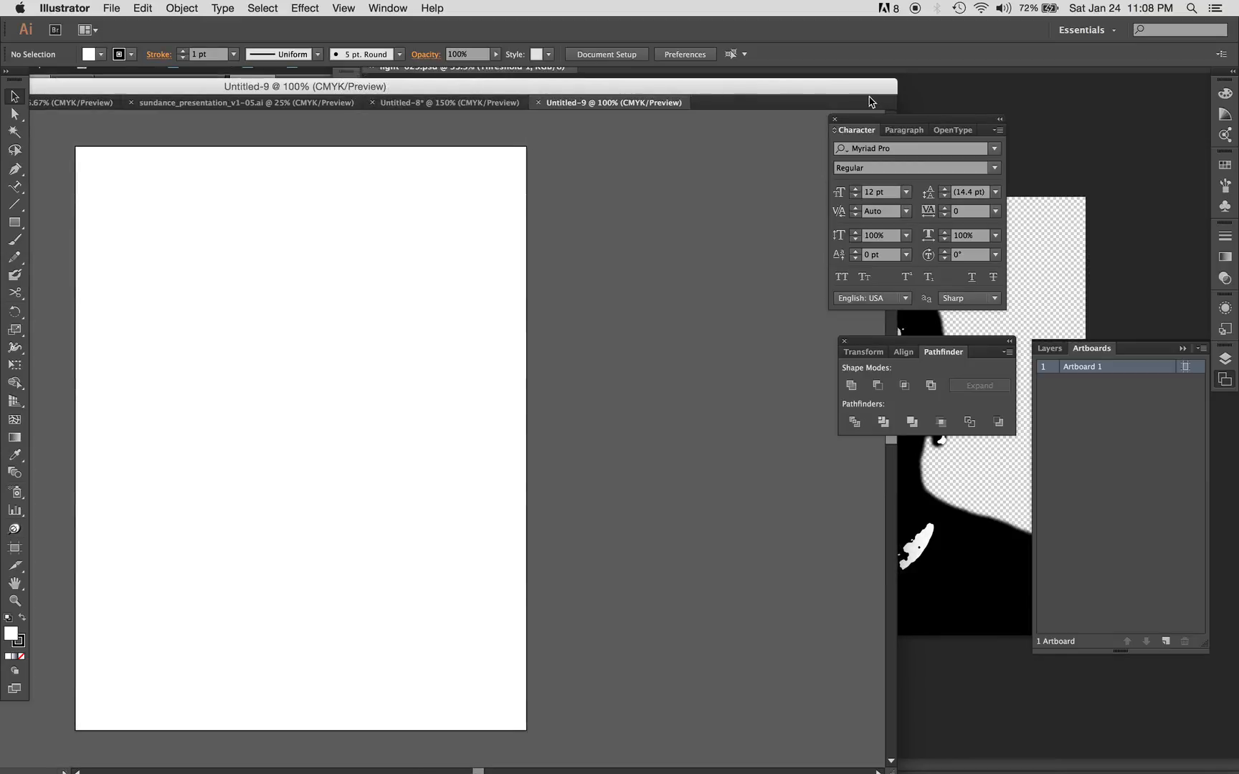
left_click(967, 107)
left_click_drag(915, 32, 887, 34)
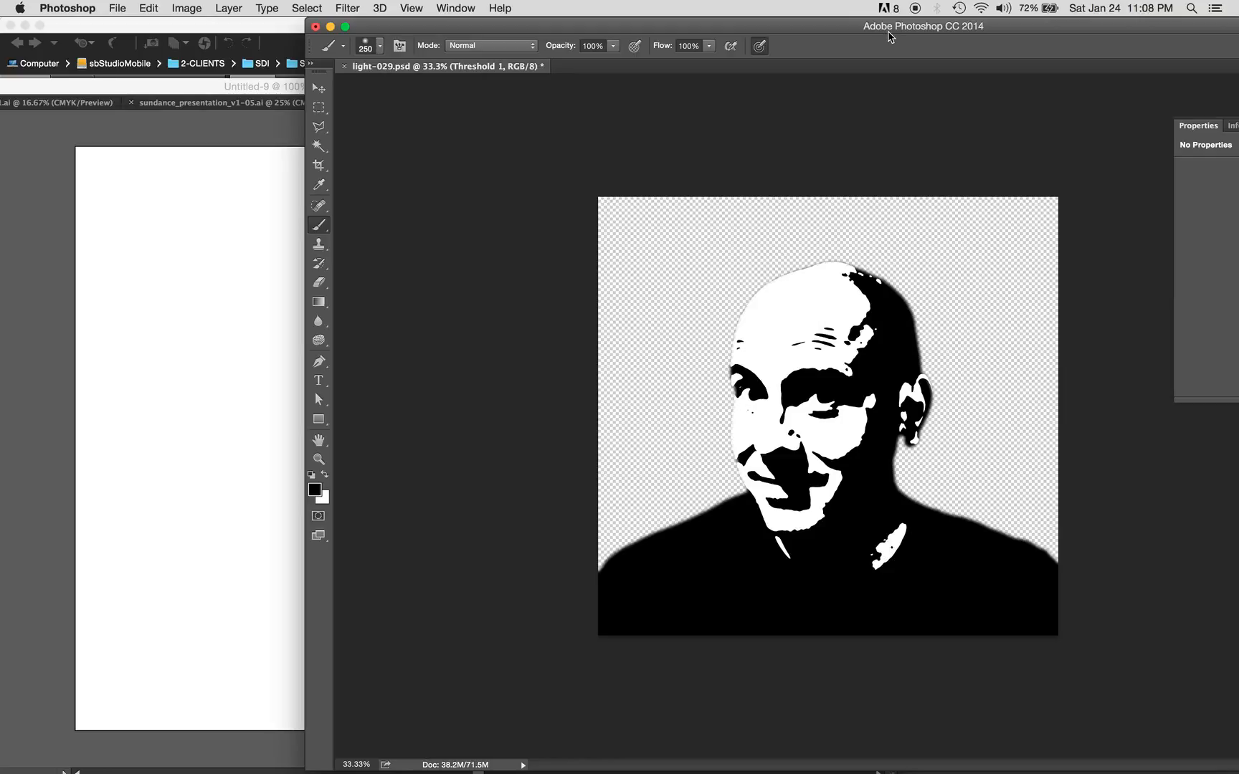
left_click_drag(889, 36, 681, 36)
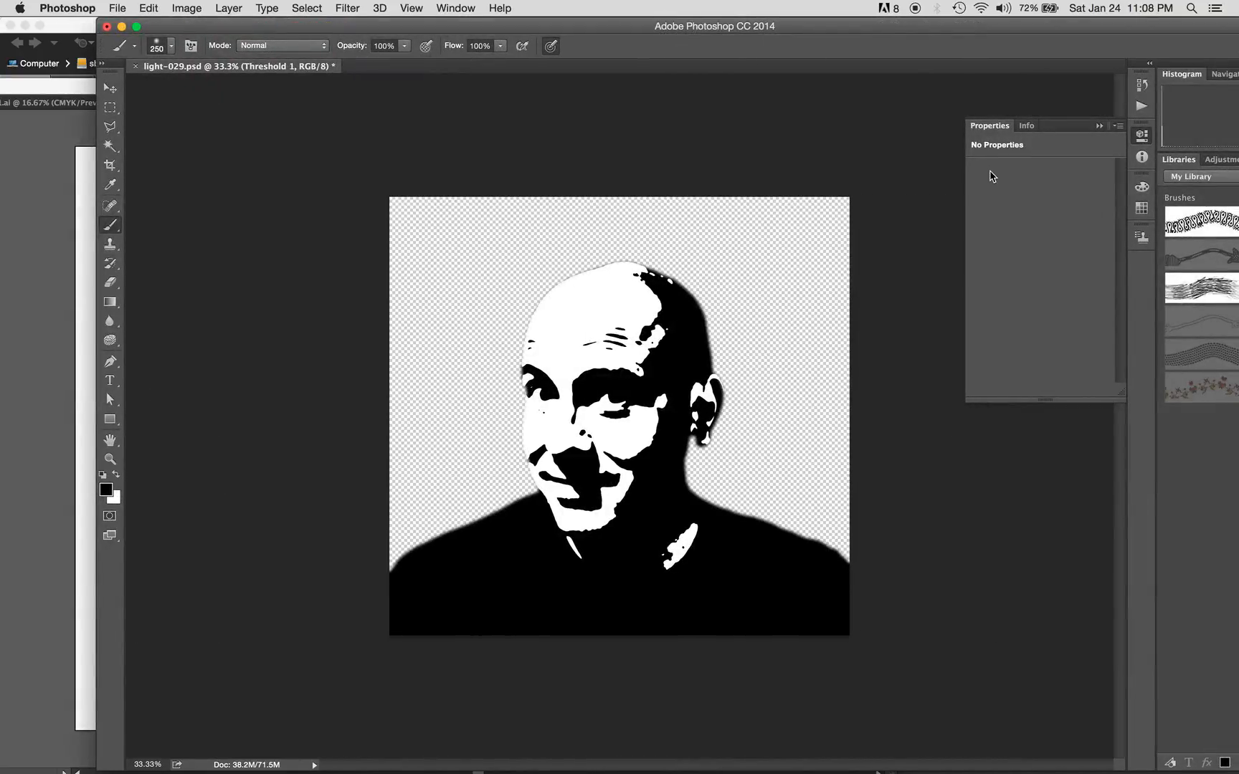
left_click_drag(1176, 450, 151, 275)
left_click_drag(360, 26, 754, 5)
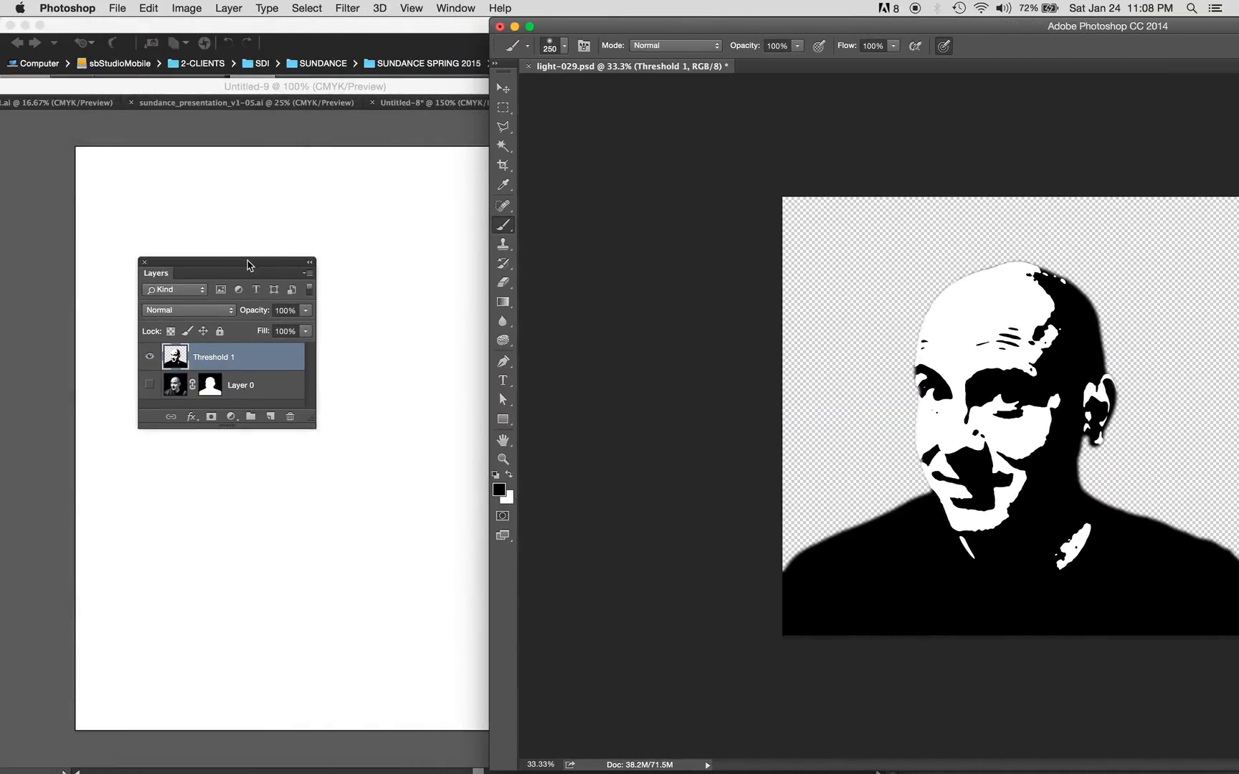
left_click_drag(250, 264, 688, 231)
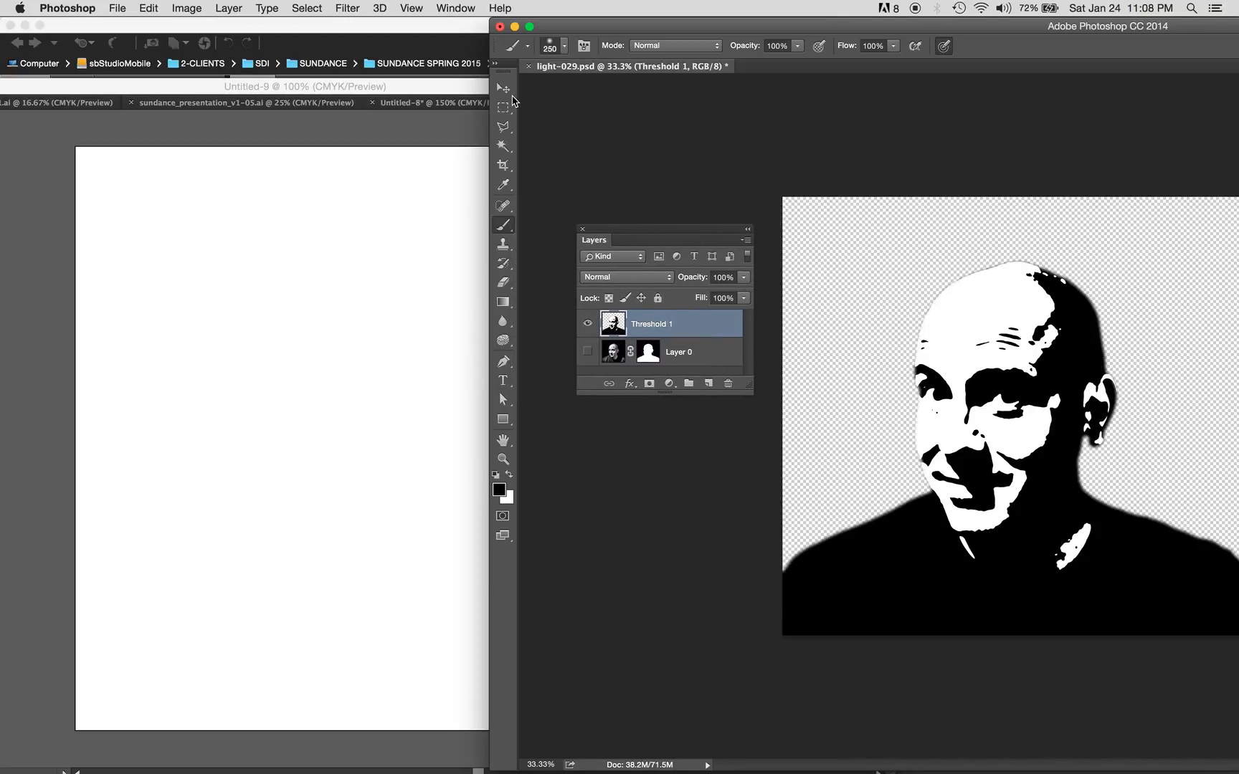
Copy the merged Threshold 1 portrait into the new Illustrator document with the Move tool
left_click(504, 88)
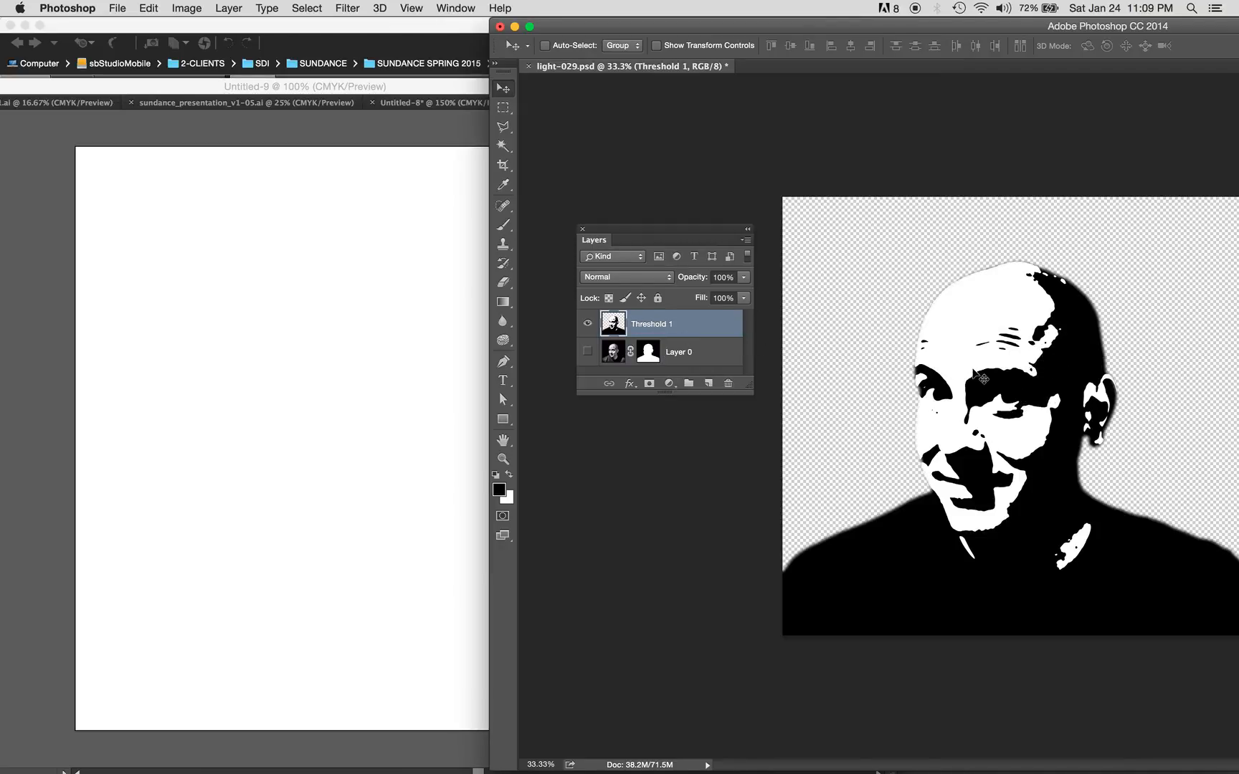
left_click_drag(1052, 373, 338, 336)
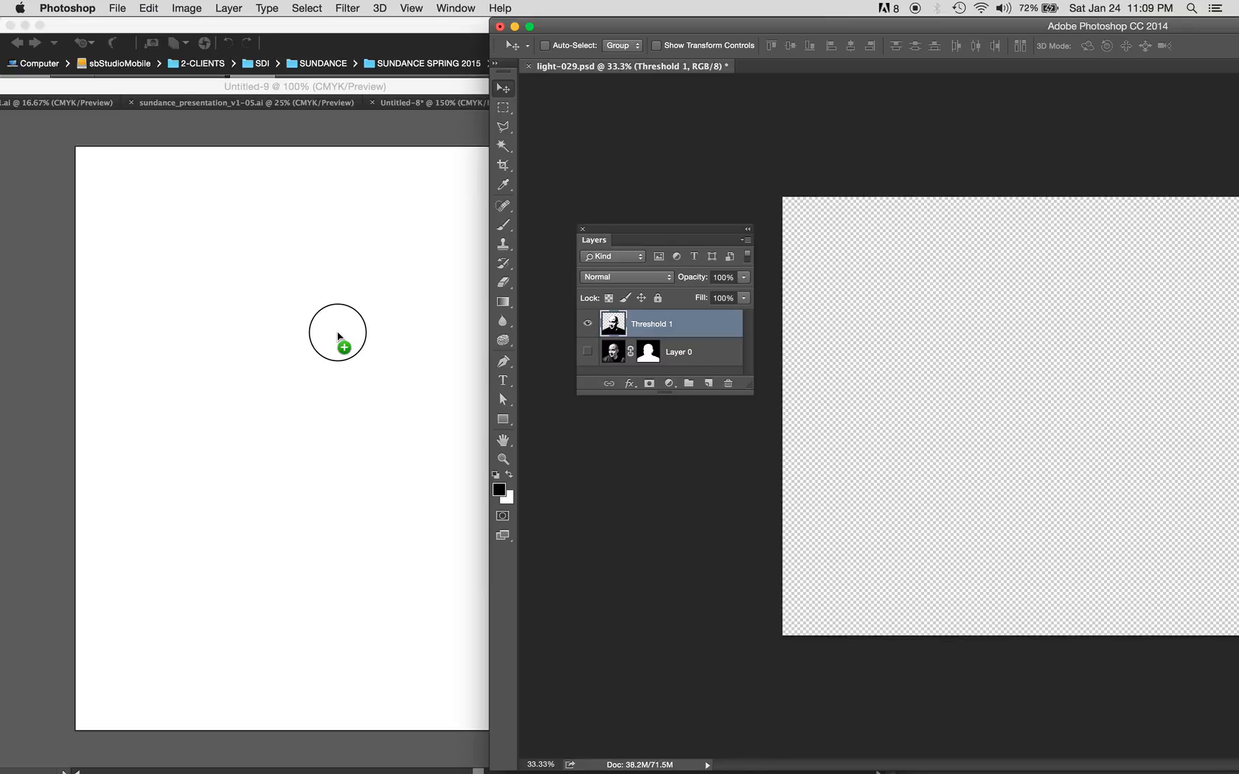
left_click_drag(337, 333, 336, 333)
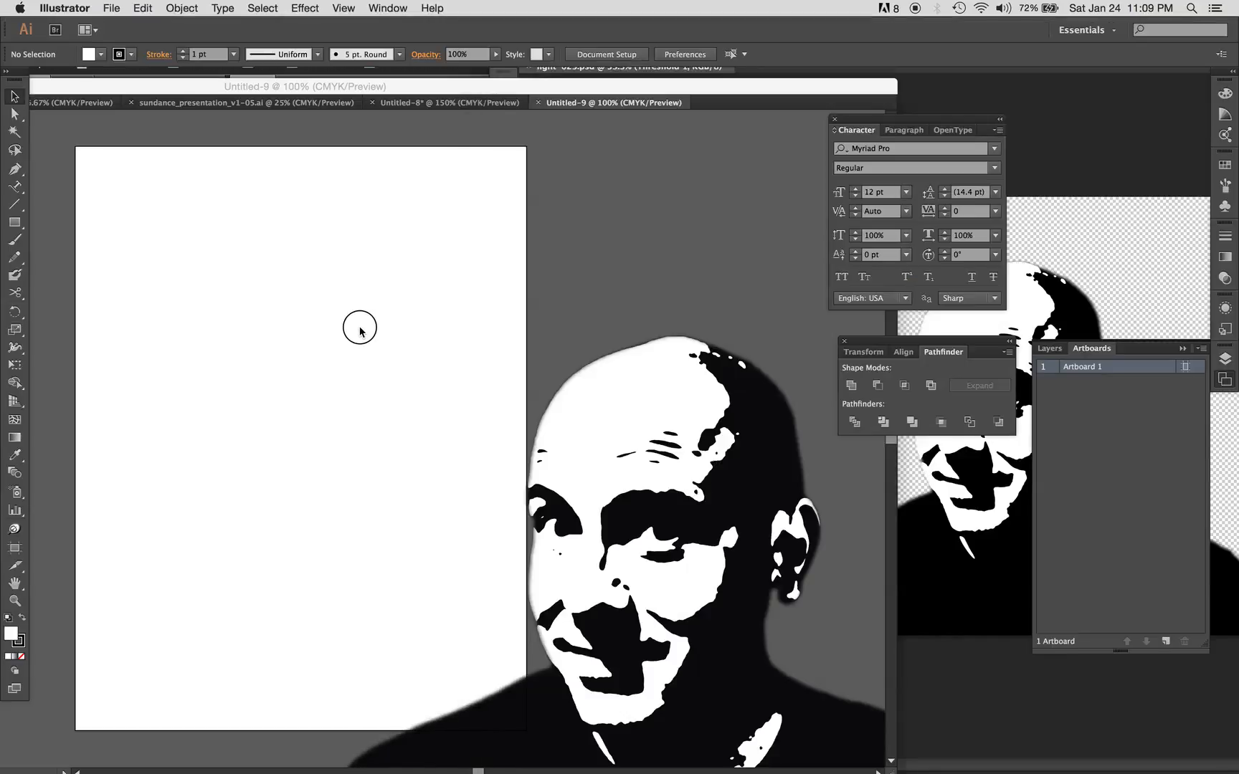
left_click(1093, 271)
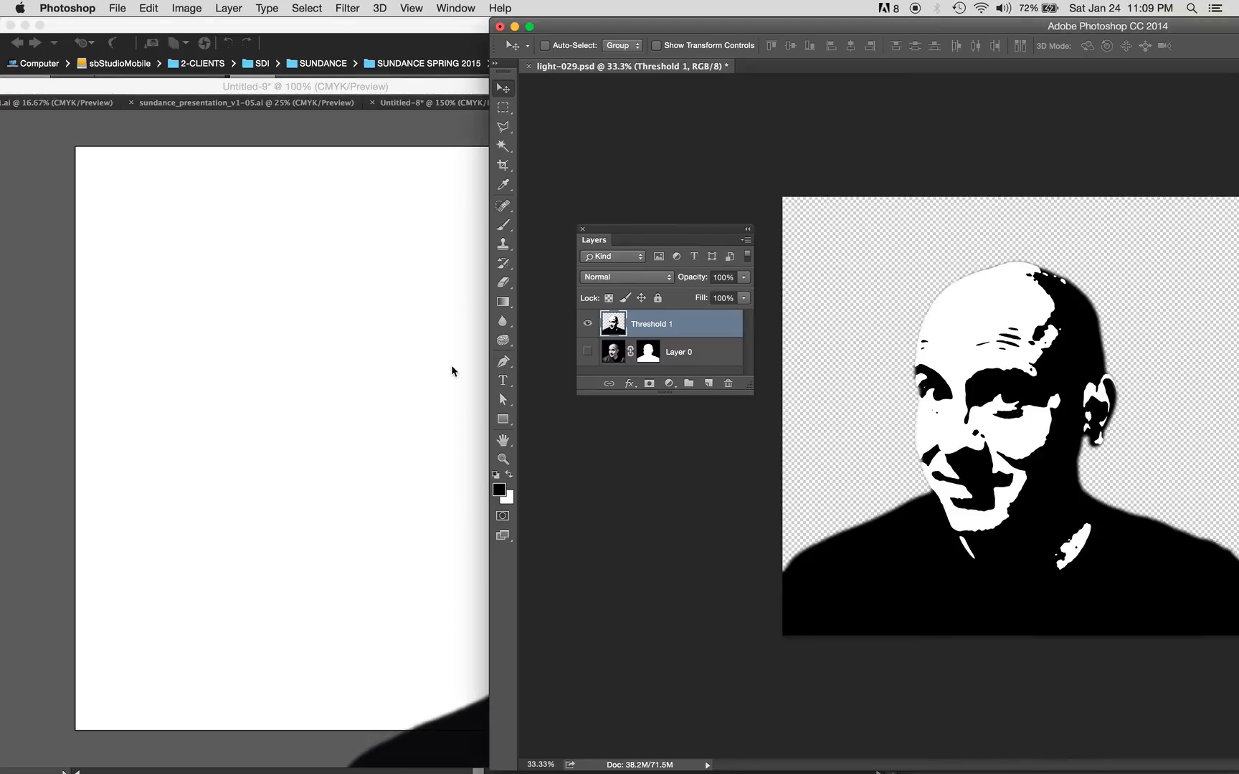
left_click(290, 271)
left_click(124, 8)
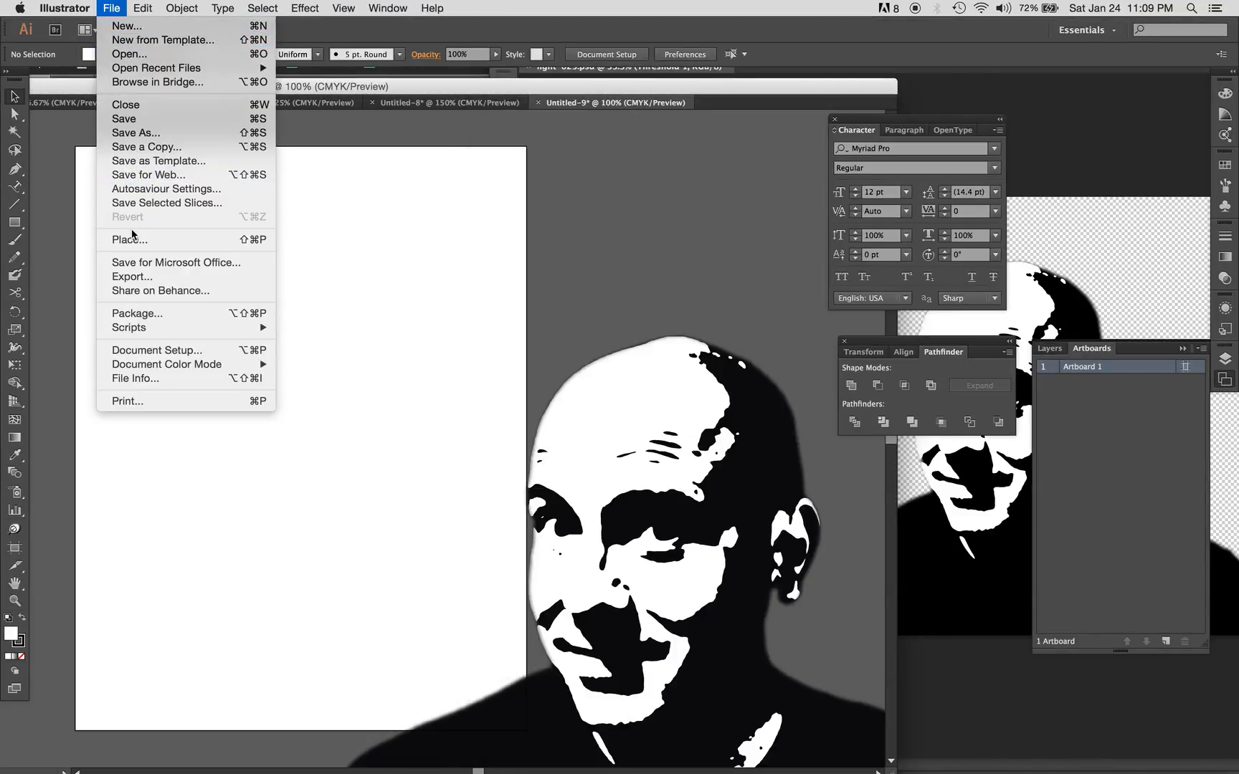
left_click(709, 206)
Select the imported portrait and move it over the artboard, roughly centred horizontally
key("super+minus")
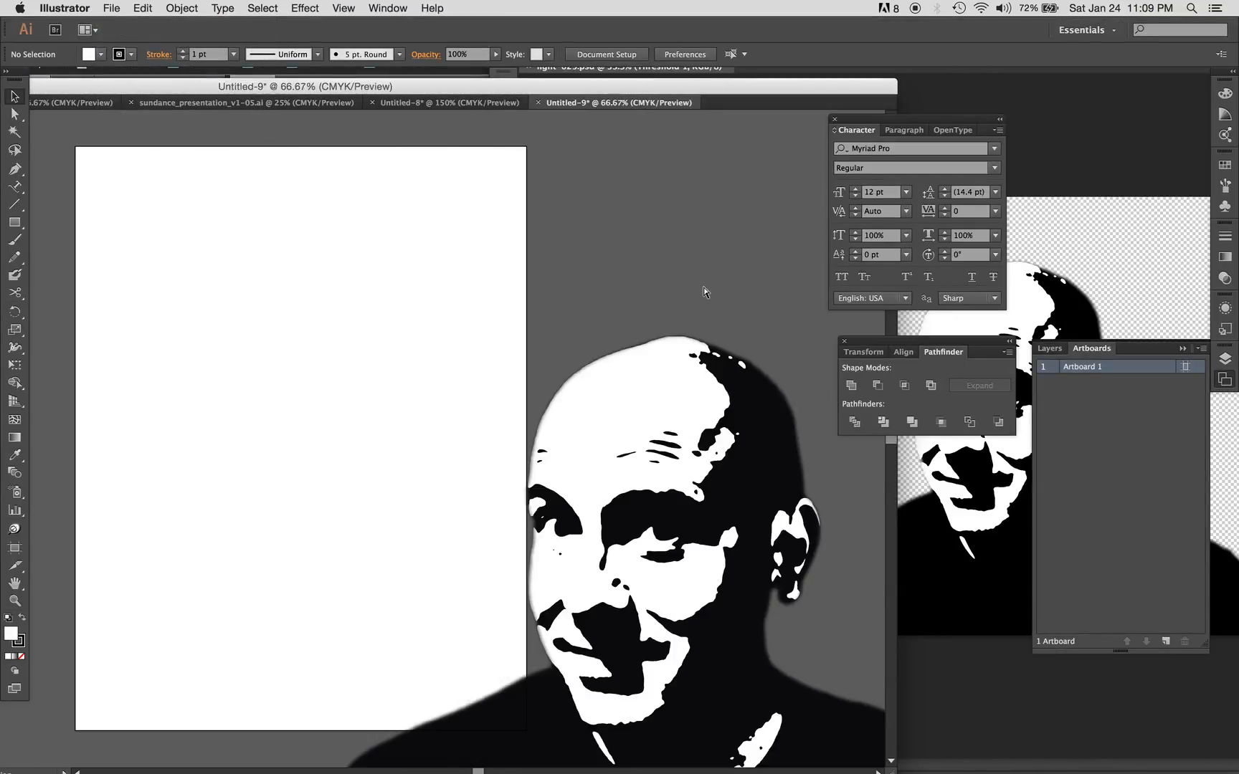
key("super+minus")
key("super+minus")
left_click(453, 516)
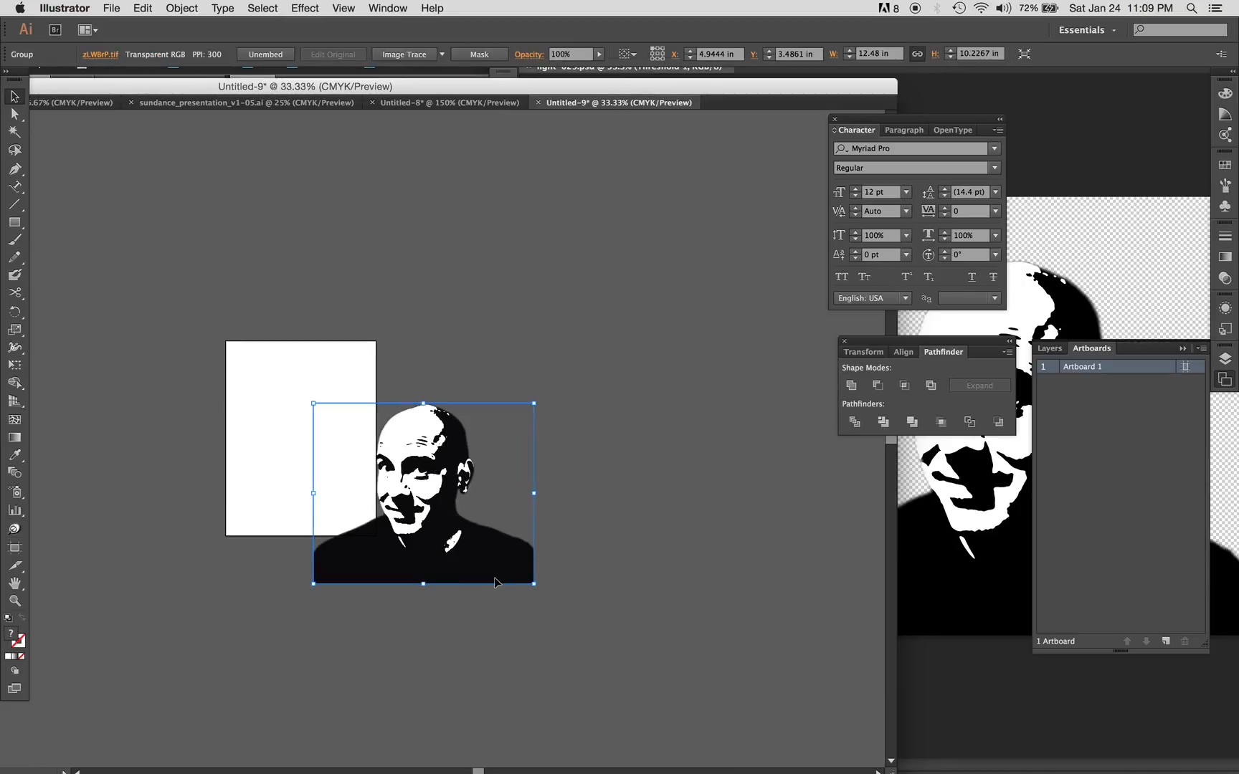
left_click_drag(456, 523, 329, 466)
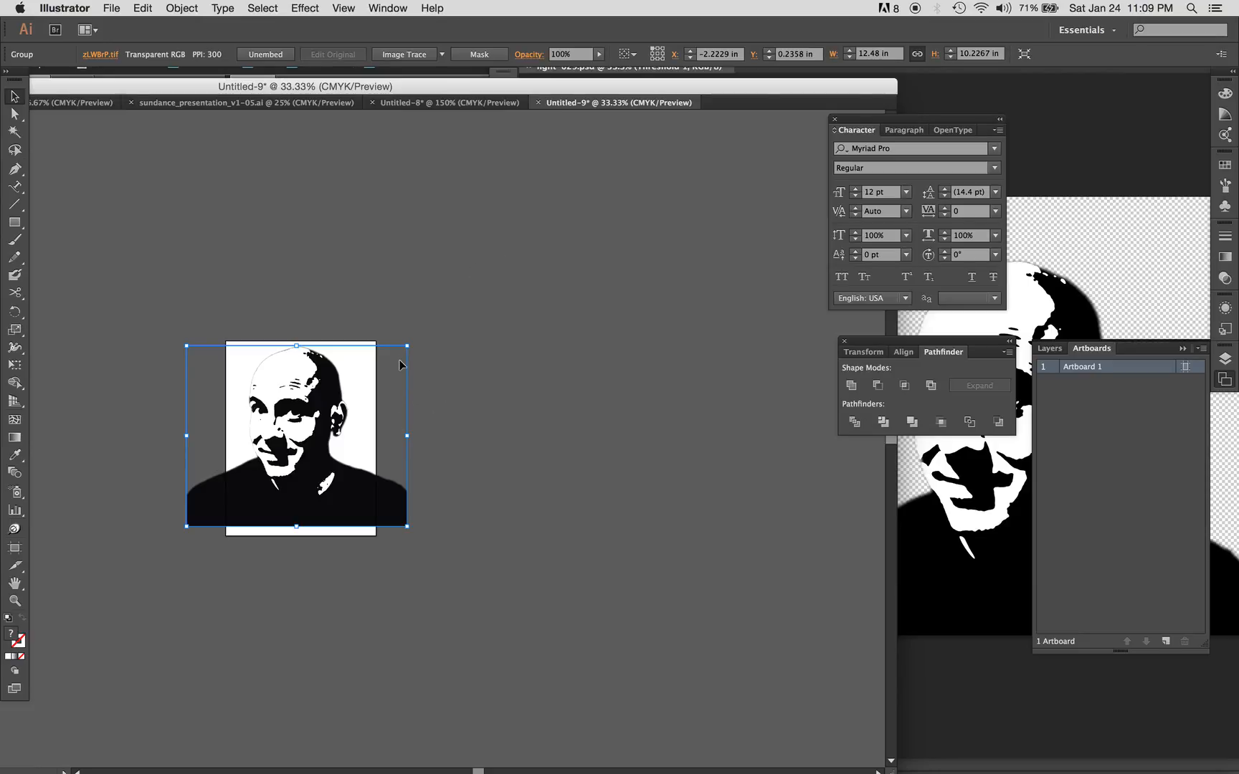
Try enlarging the portrait proportionally about its centre to about 35.84 in wide, and undo the scaling
left_click_drag(407, 346, 664, 183)
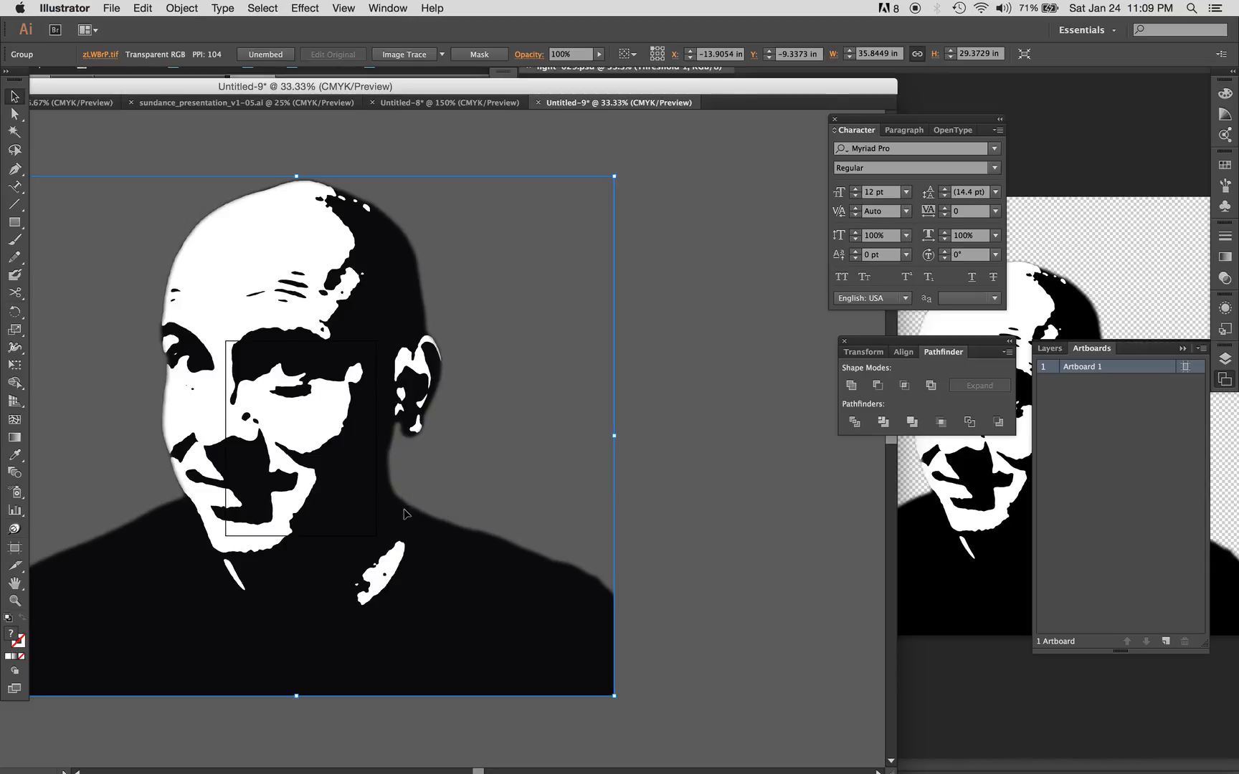
key("super+z")
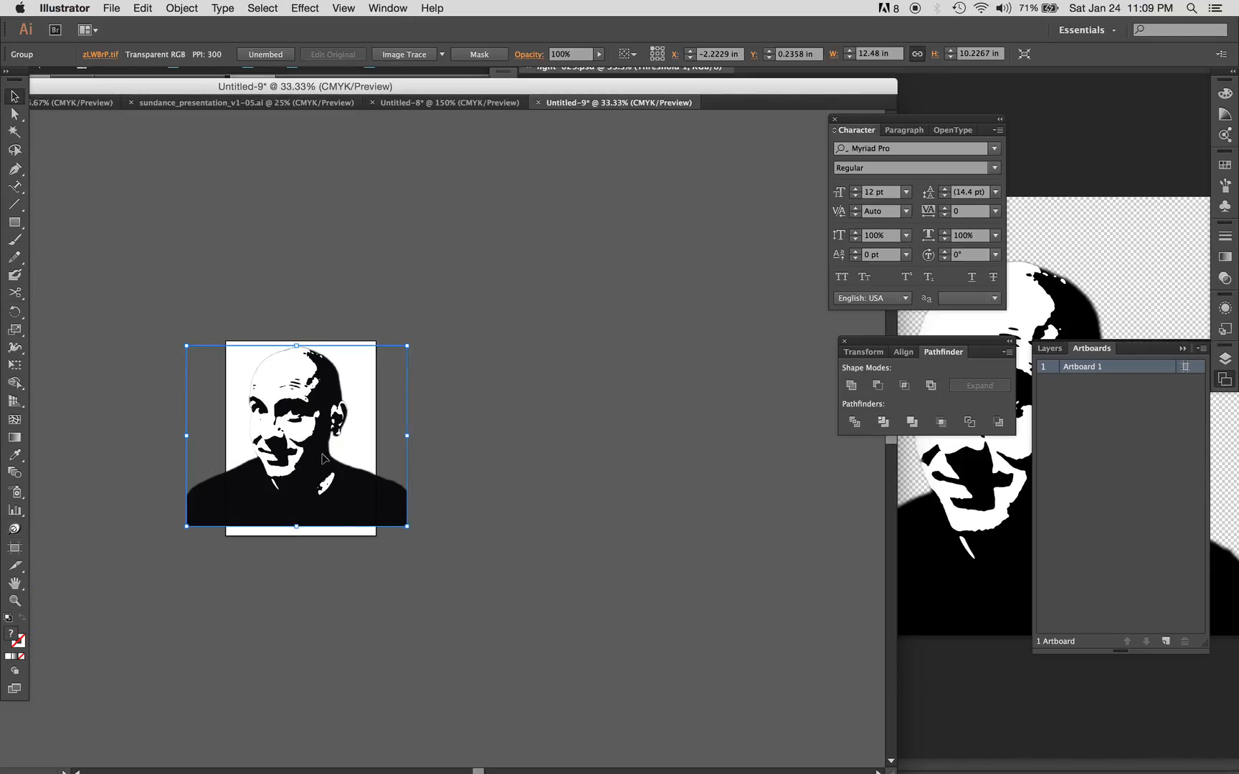
Examine the portrait on the artboard, select it, and expand Layer 1 and its group to see the image inside
left_click_drag(205, 328, 408, 506)
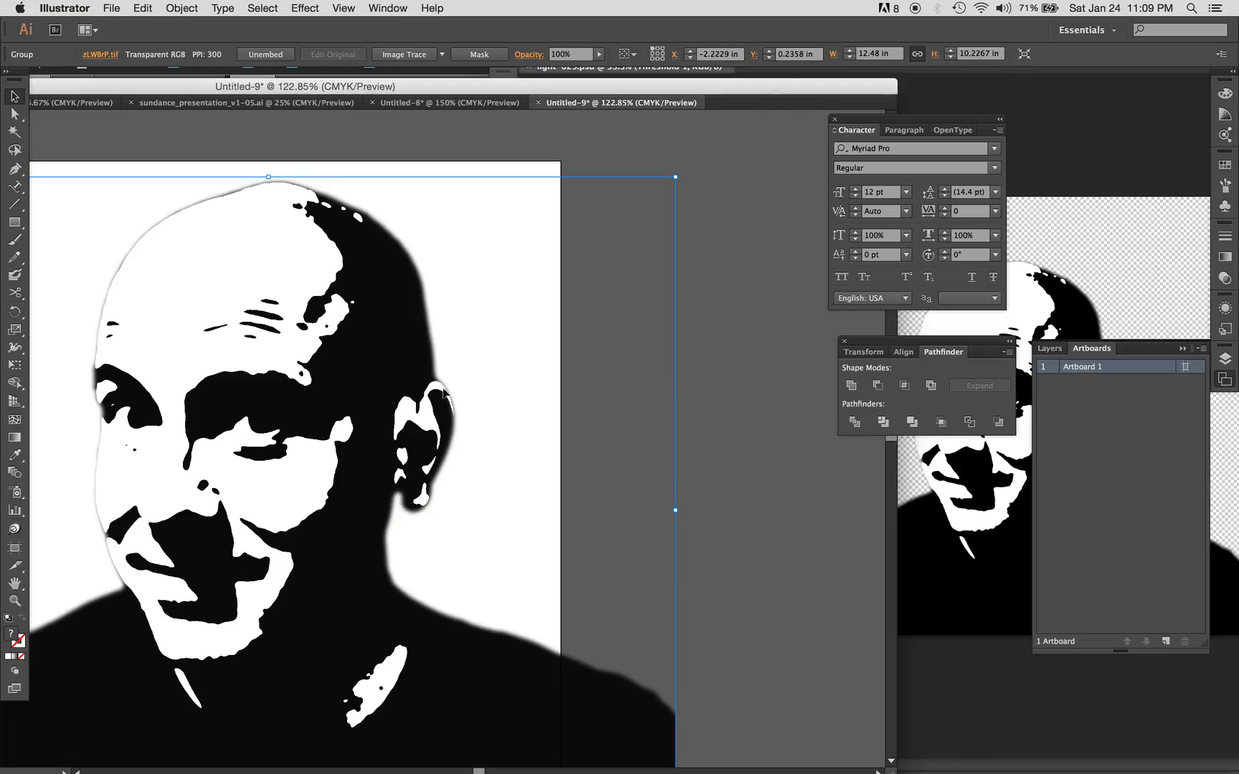
key("super+1")
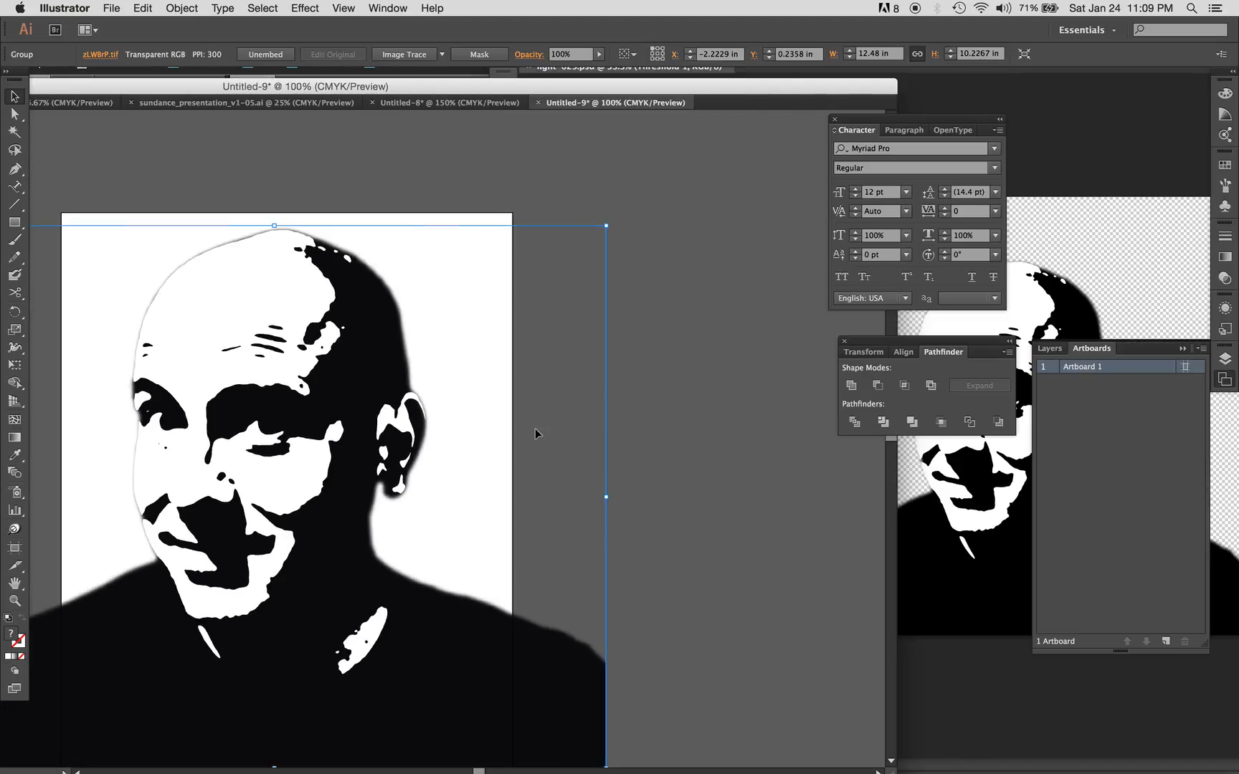
key("super+minus")
scroll(536, 430, "down", 1)
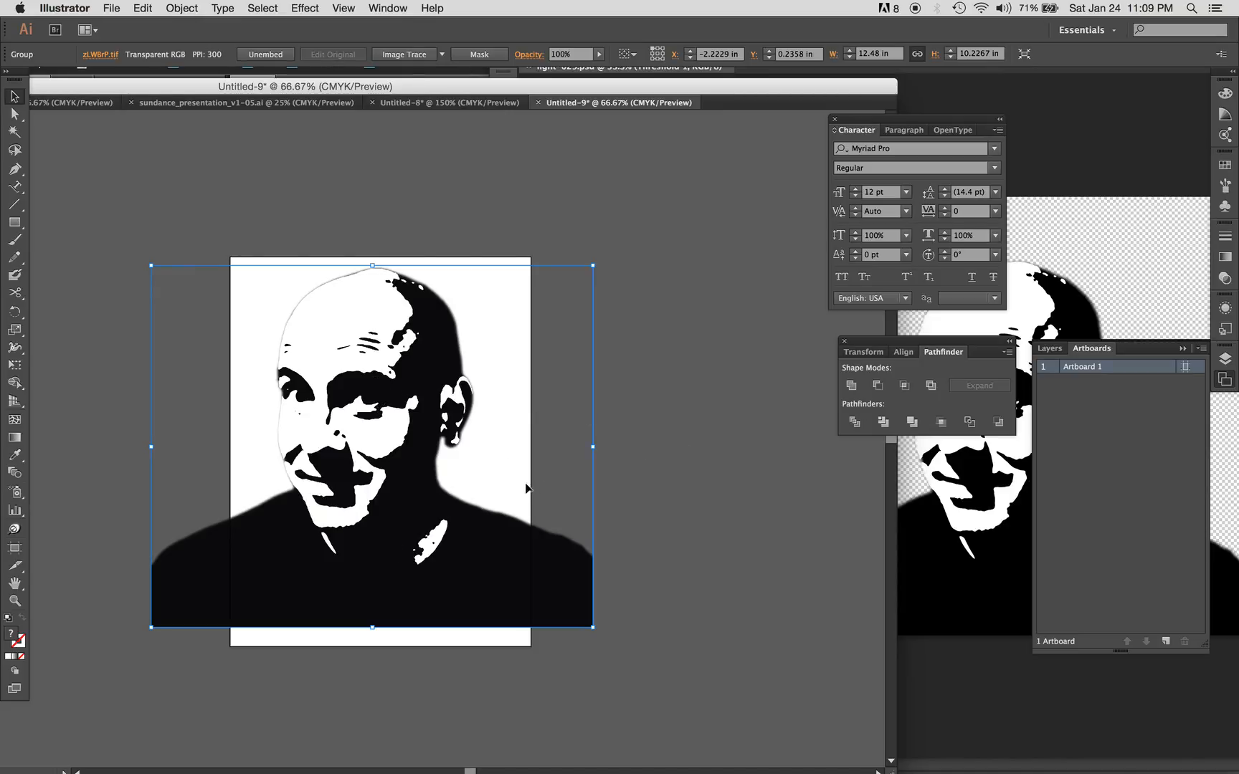
left_click(715, 172)
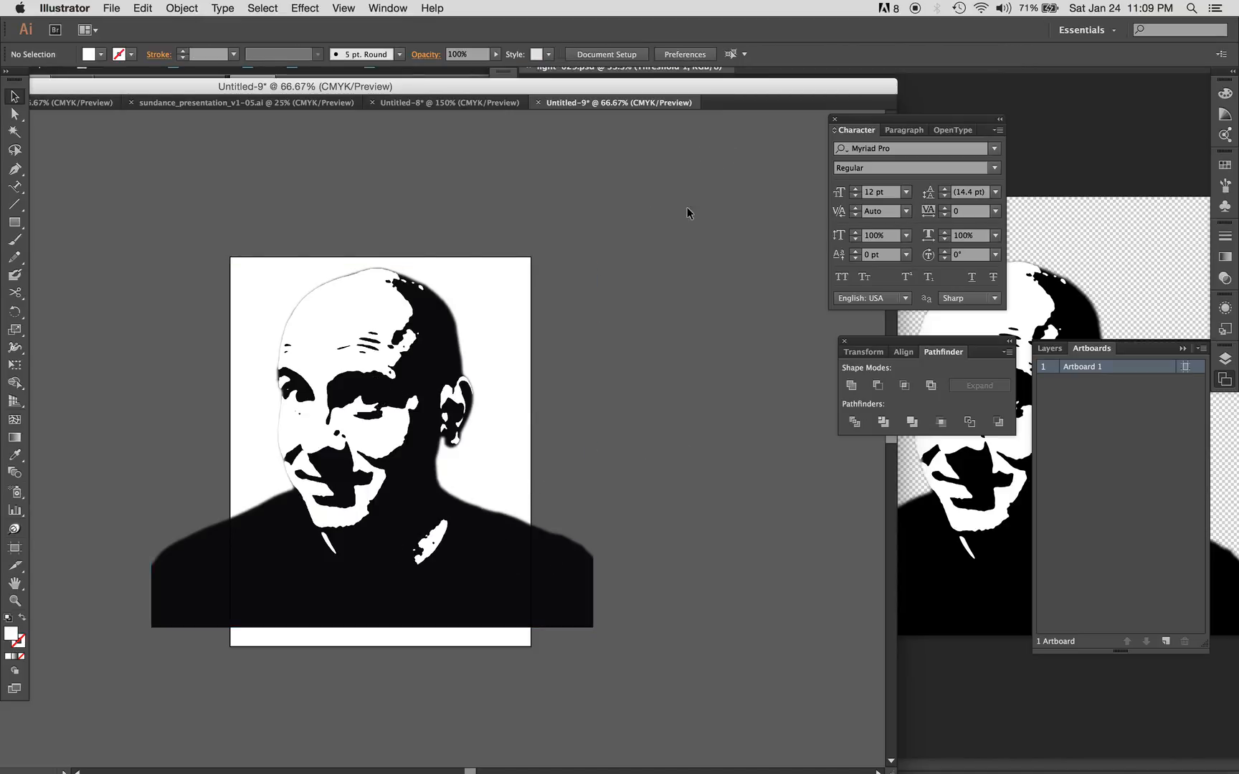
left_click(370, 408)
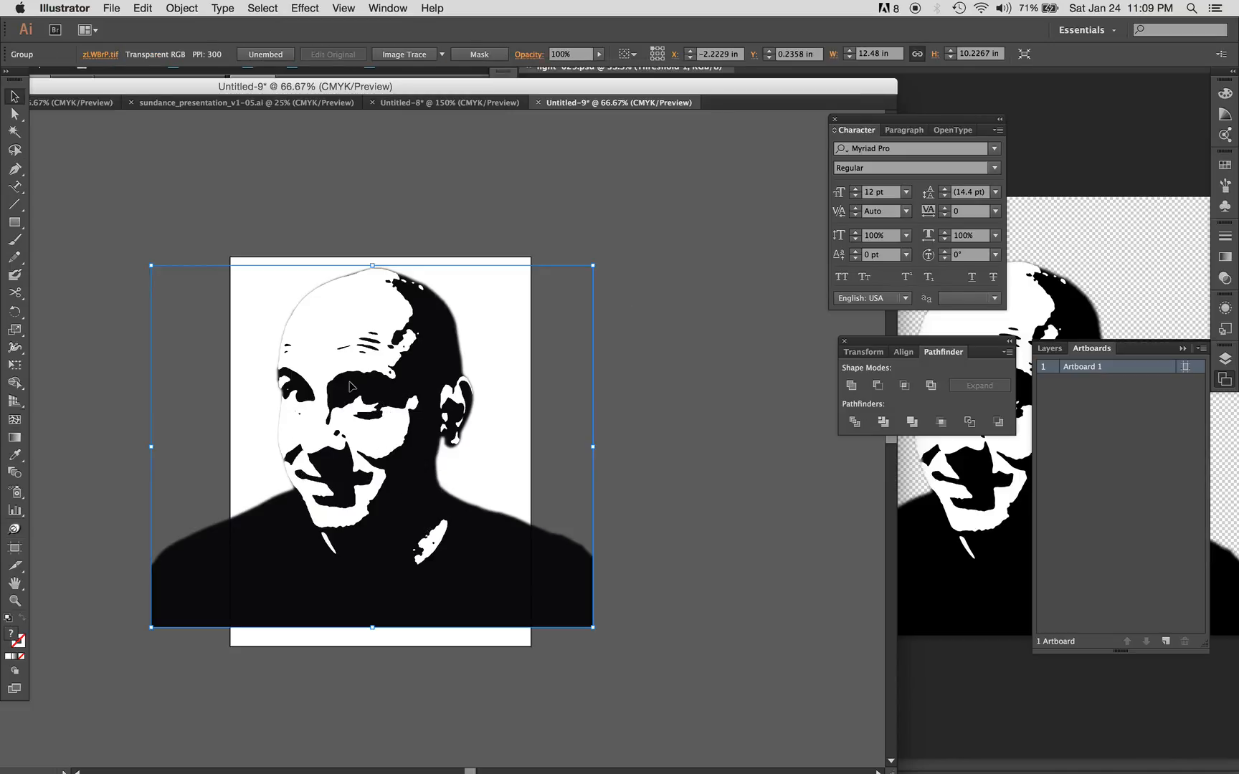
left_click(1050, 348)
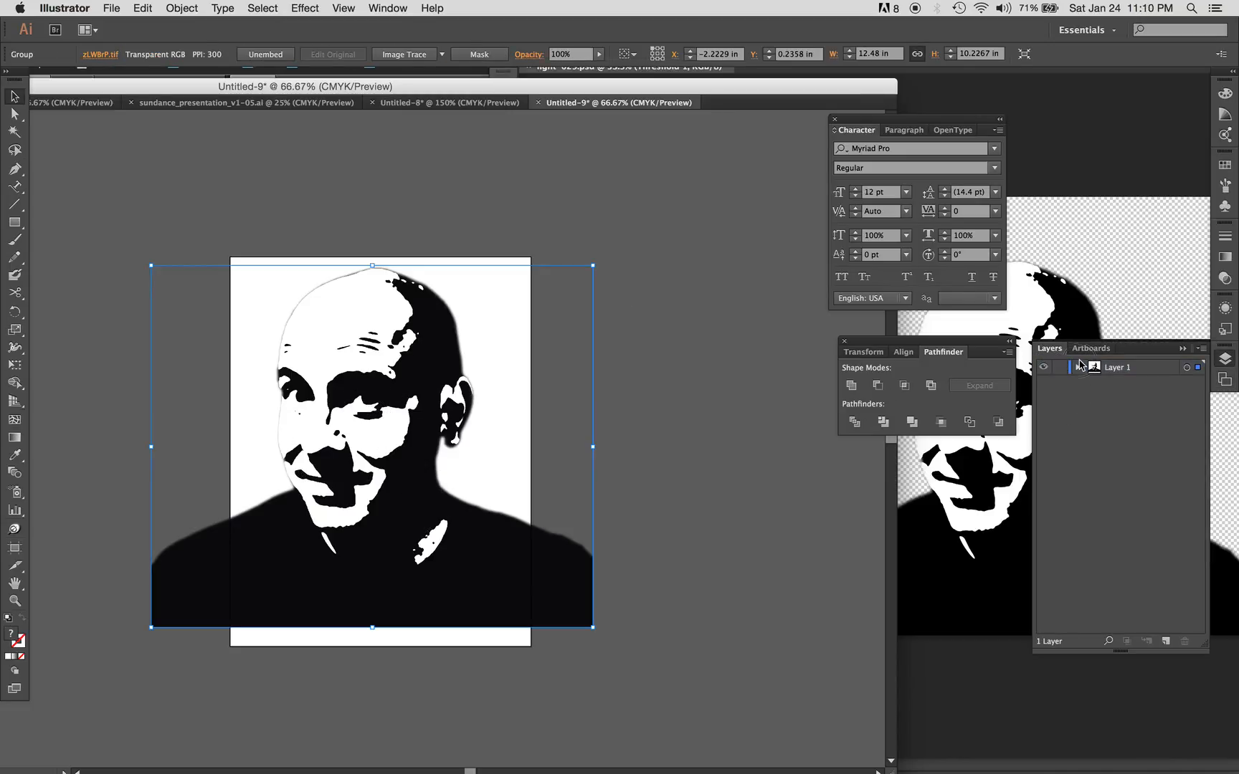
left_click(1078, 369)
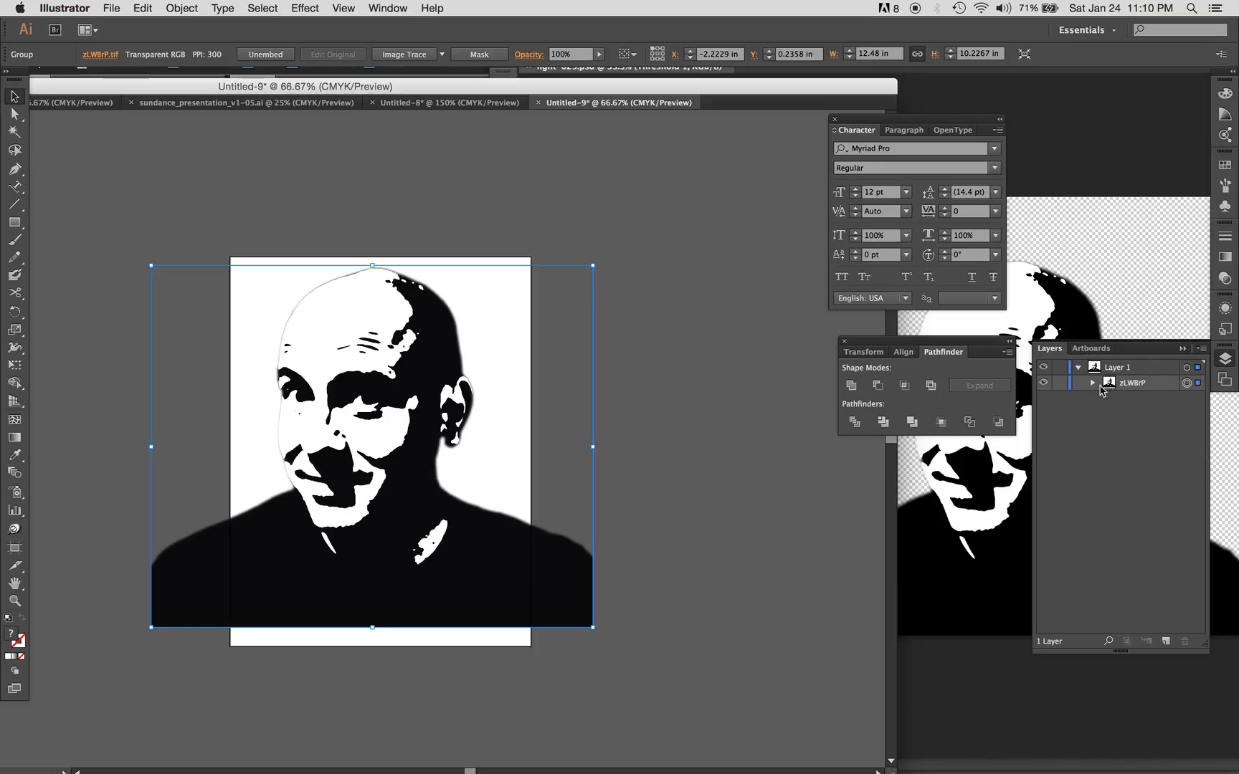
left_click(1093, 383)
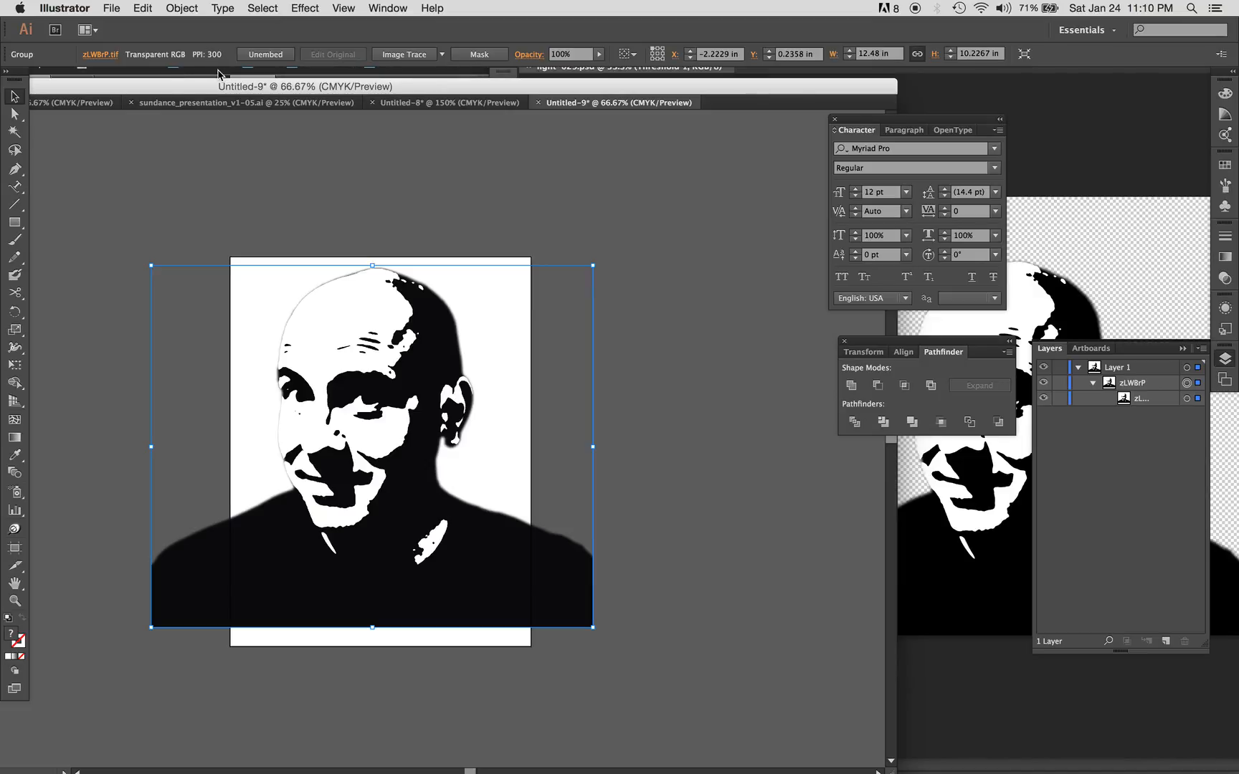
Switch to Photoshop and check the portrait's dimensions and resolution in Image Size, leaving them unchanged
left_click(1077, 158)
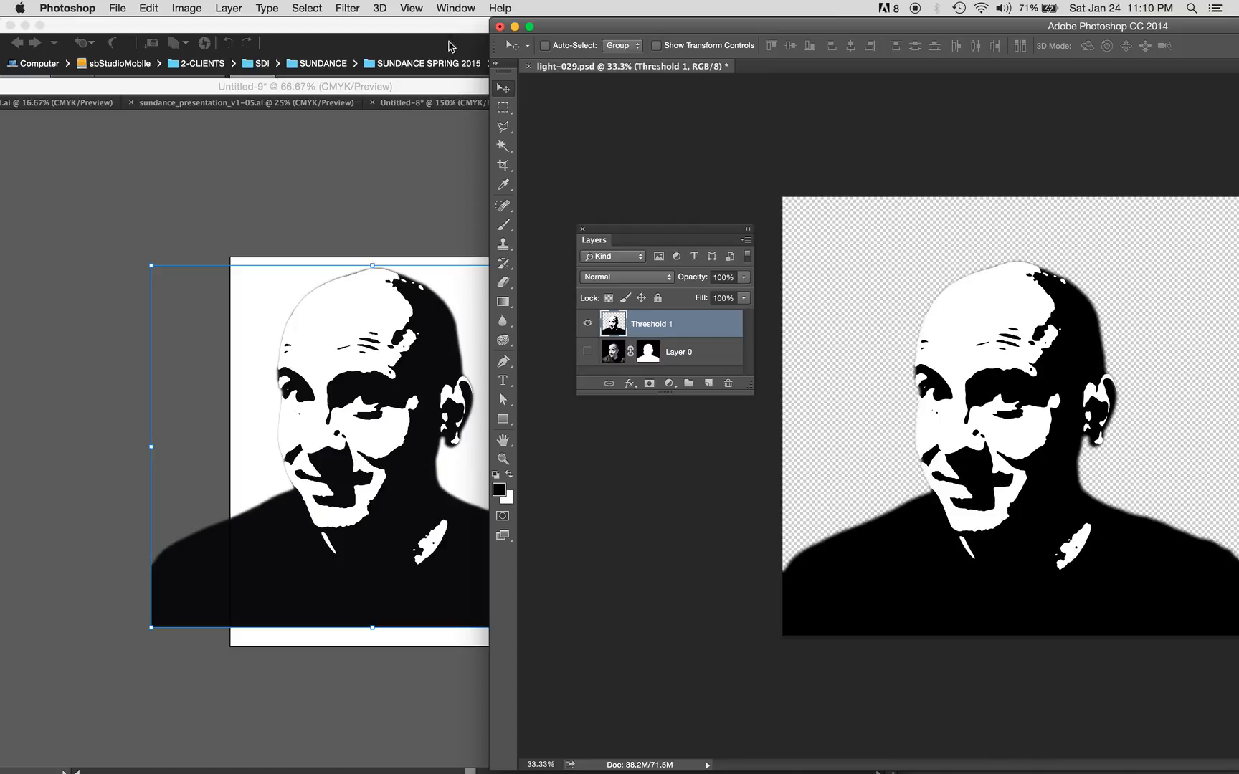
left_click(186, 7)
mouse_move(301, 26)
left_click(221, 122)
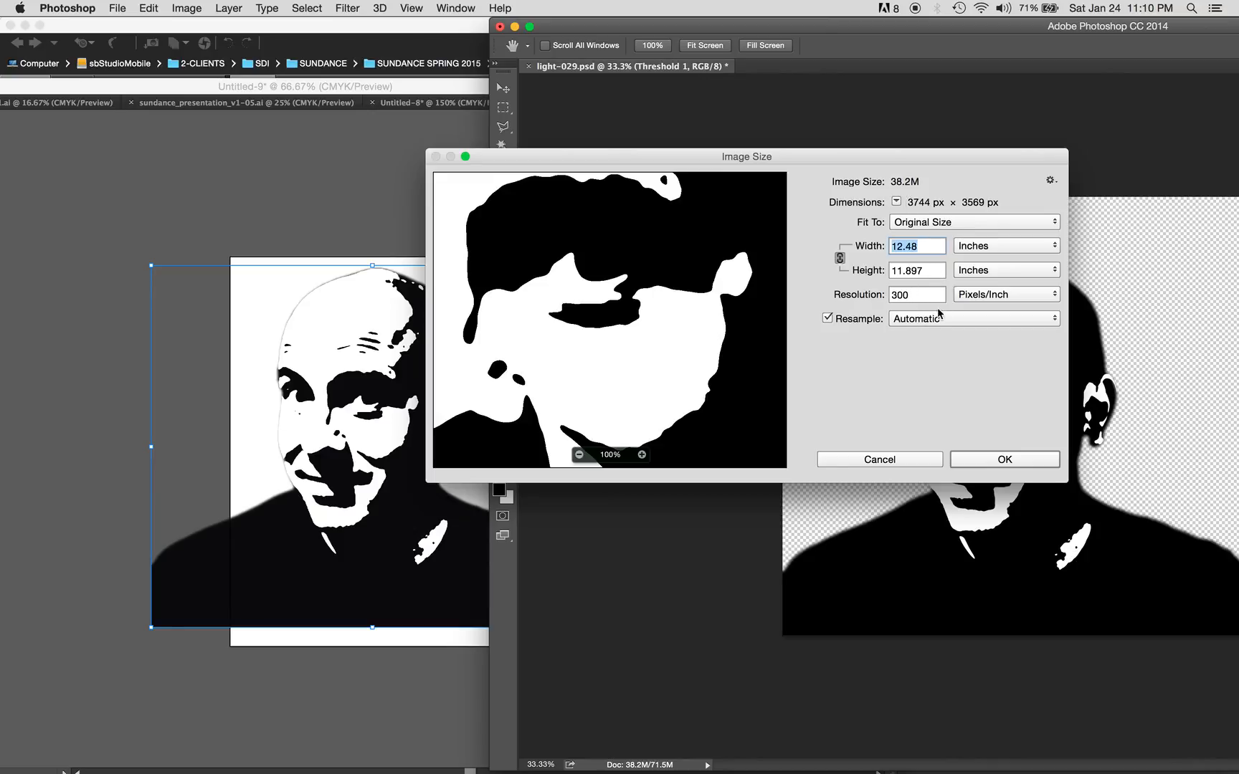
left_click(896, 462)
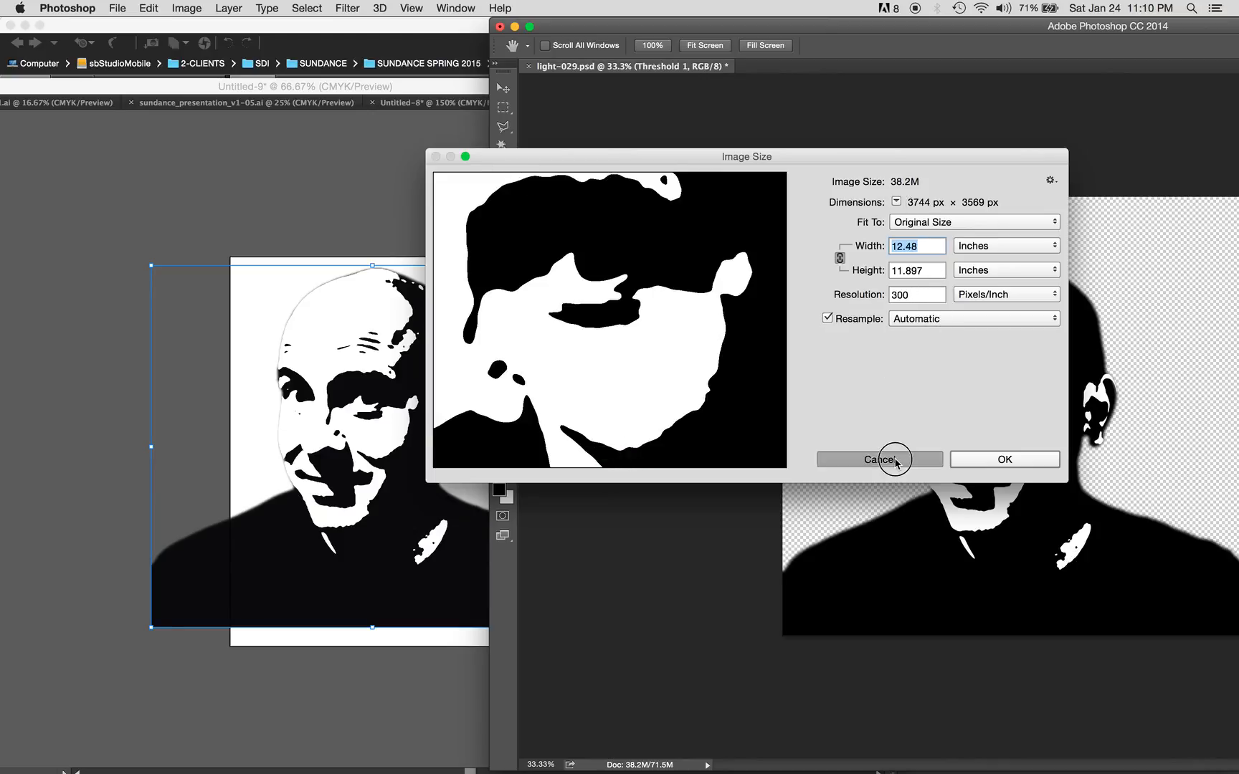
Switch back to Illustrator and open Image Trace, placing its settings beside the selected portrait
left_click(414, 203)
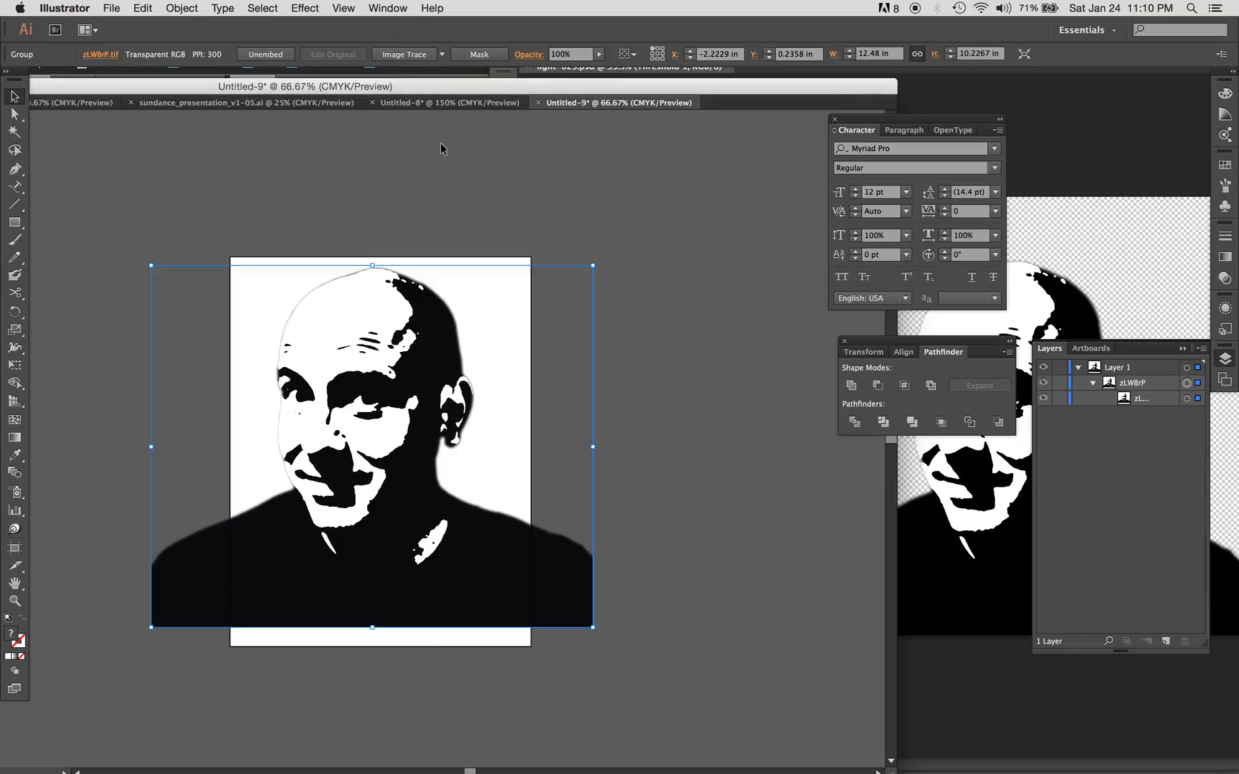
left_click(384, 8)
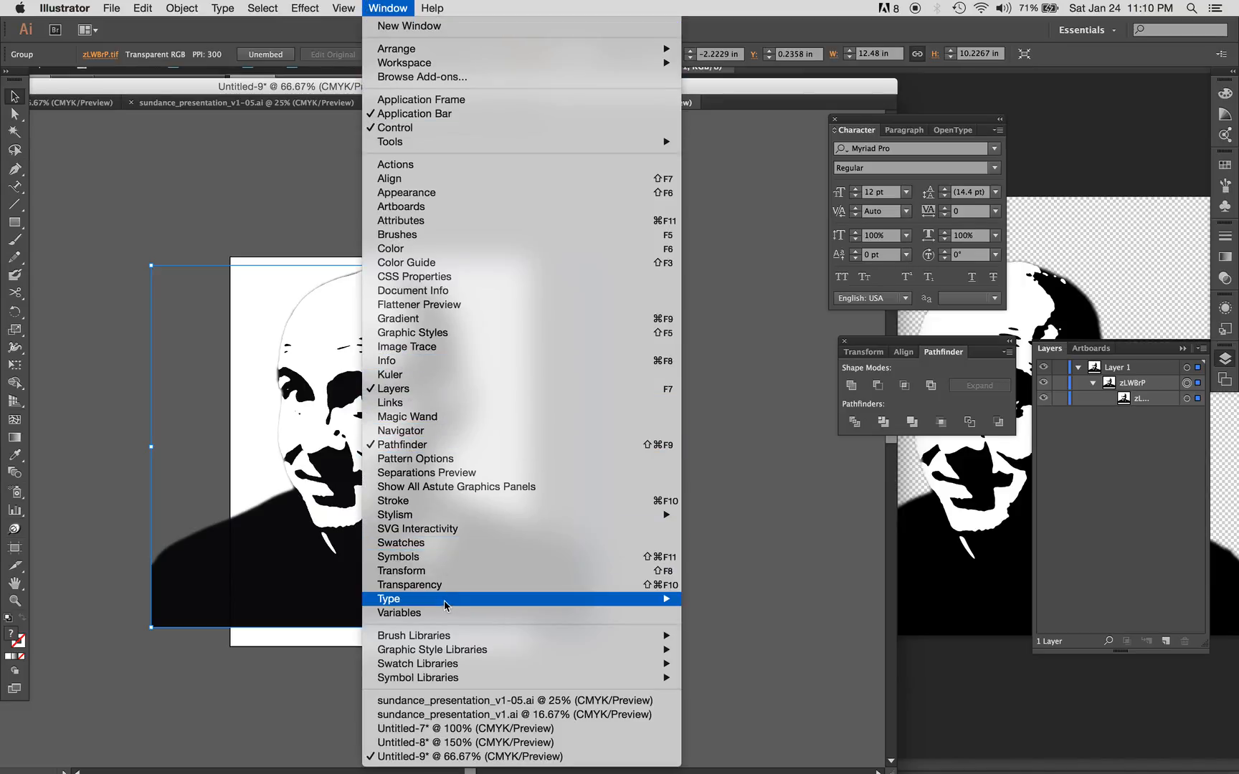
mouse_move(443, 605)
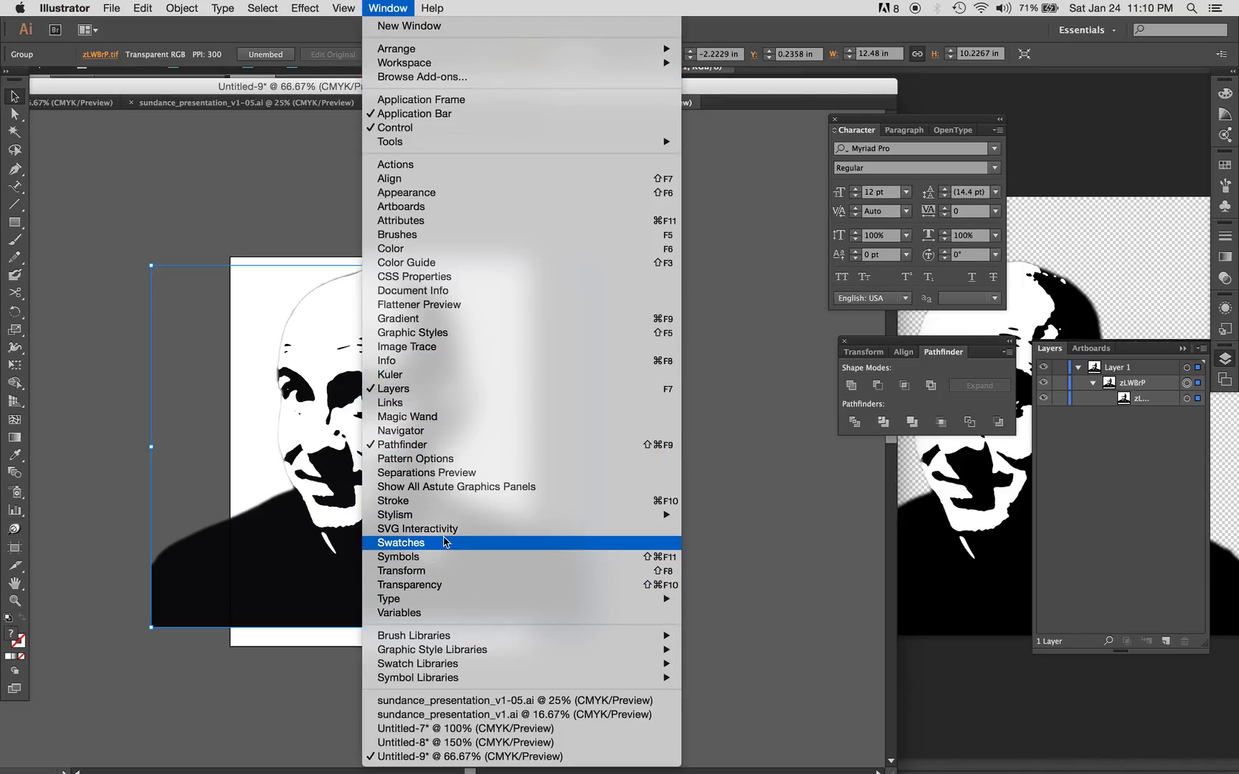
left_click(446, 351)
left_click_drag(598, 176, 699, 161)
left_click(599, 334)
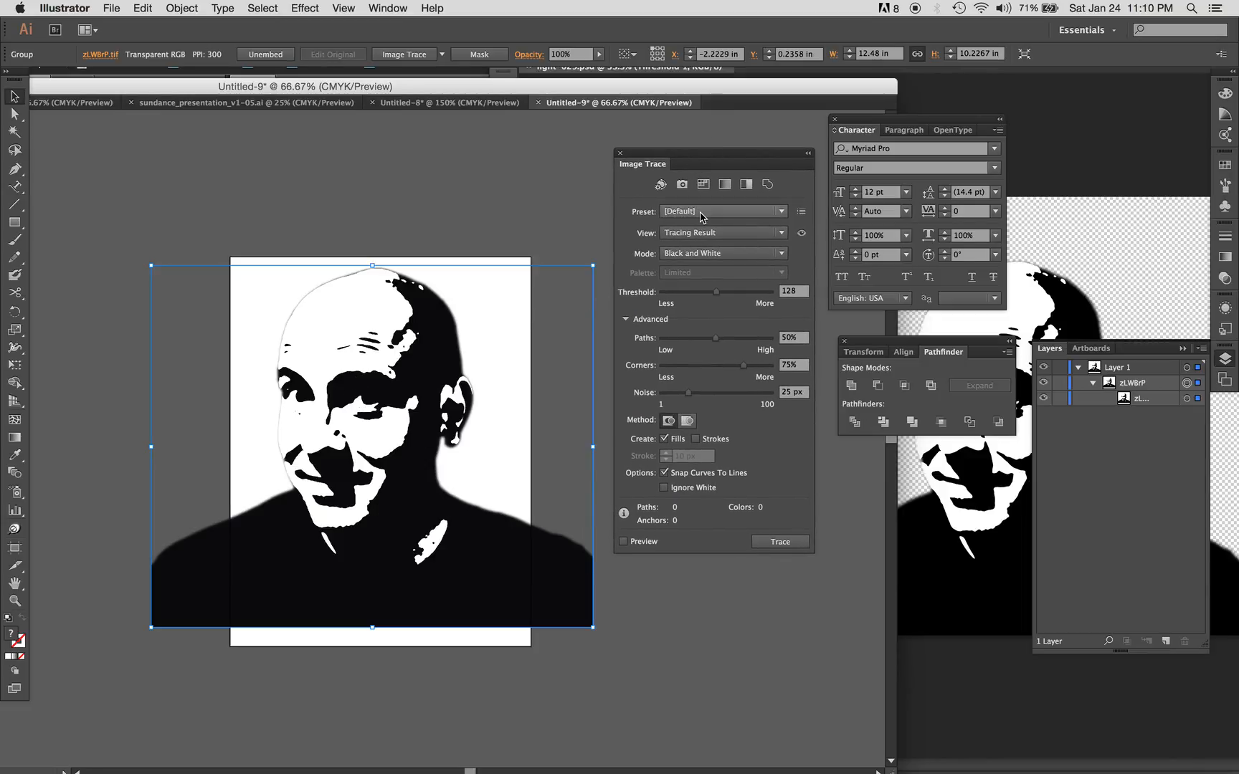
Trace the portrait with the "ignore white" preset in Black and White mode, continuing at full image size
left_click(732, 262)
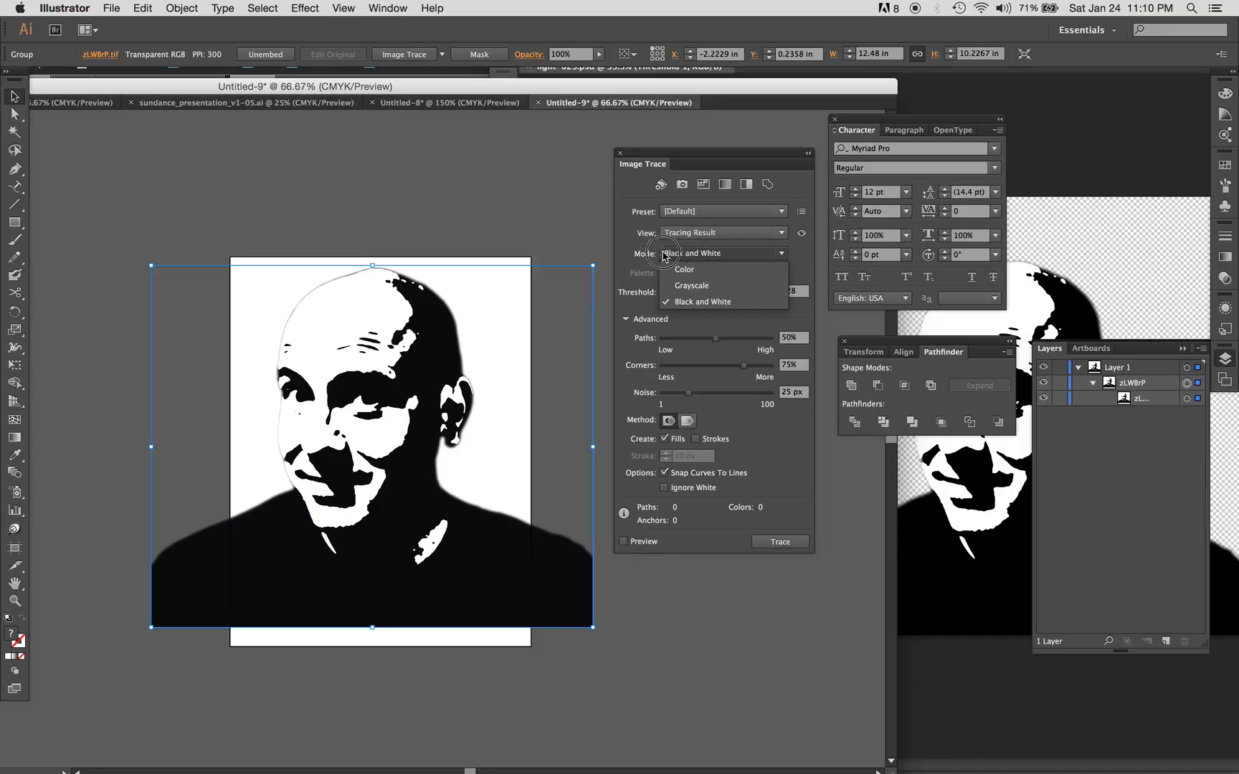
left_click(705, 212)
left_click(706, 213)
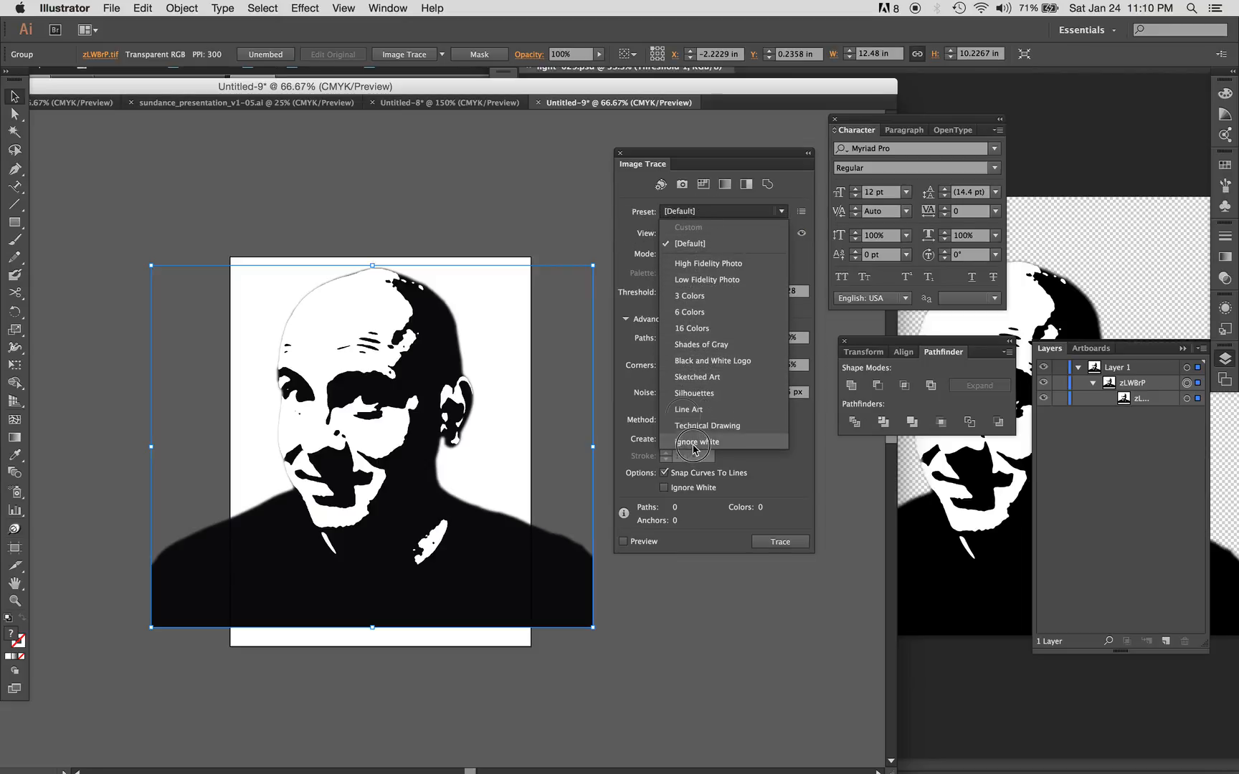
left_click(628, 187)
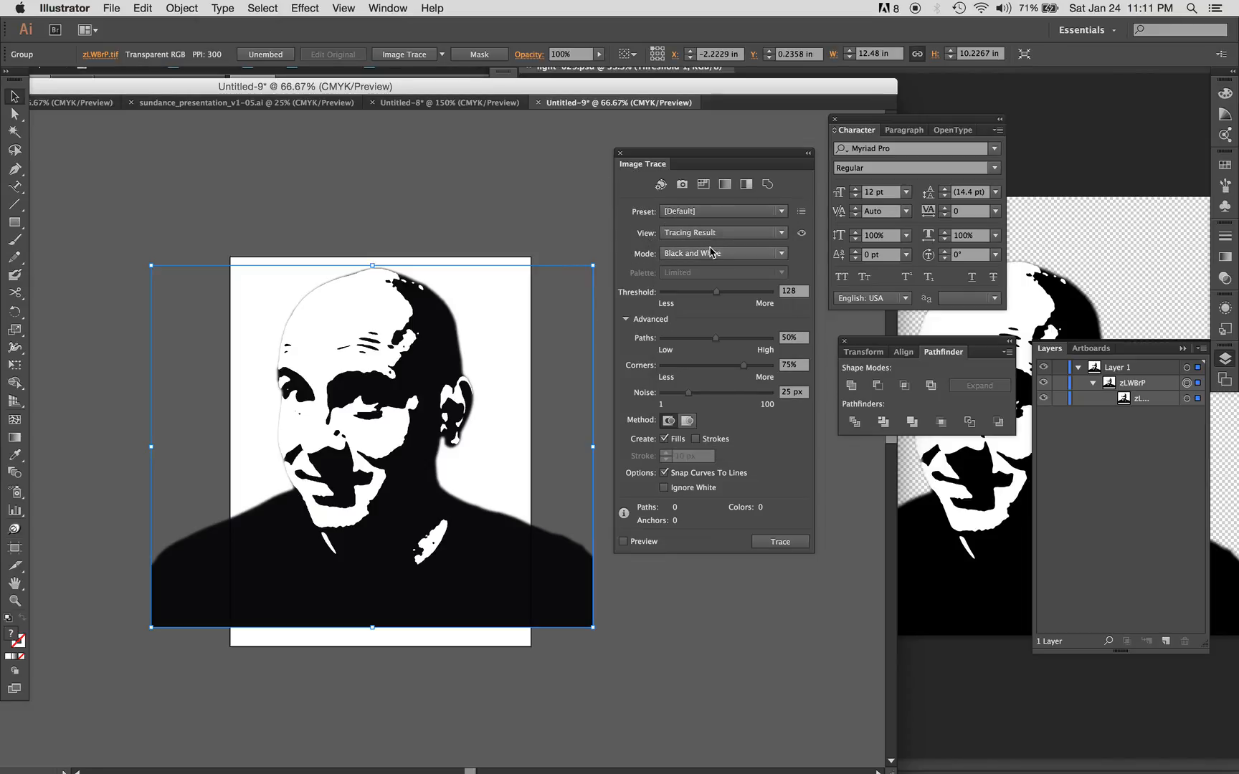
left_click(713, 215)
left_click(720, 443)
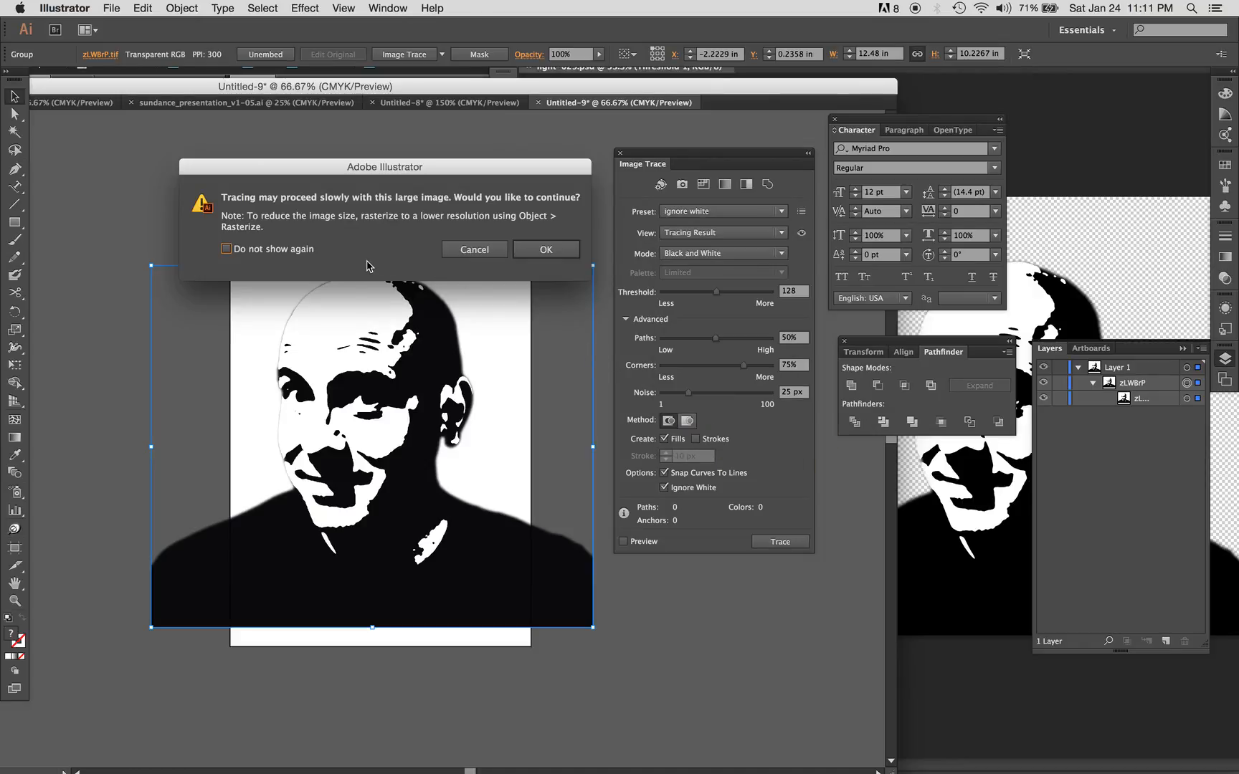
left_click_drag(396, 169, 376, 145)
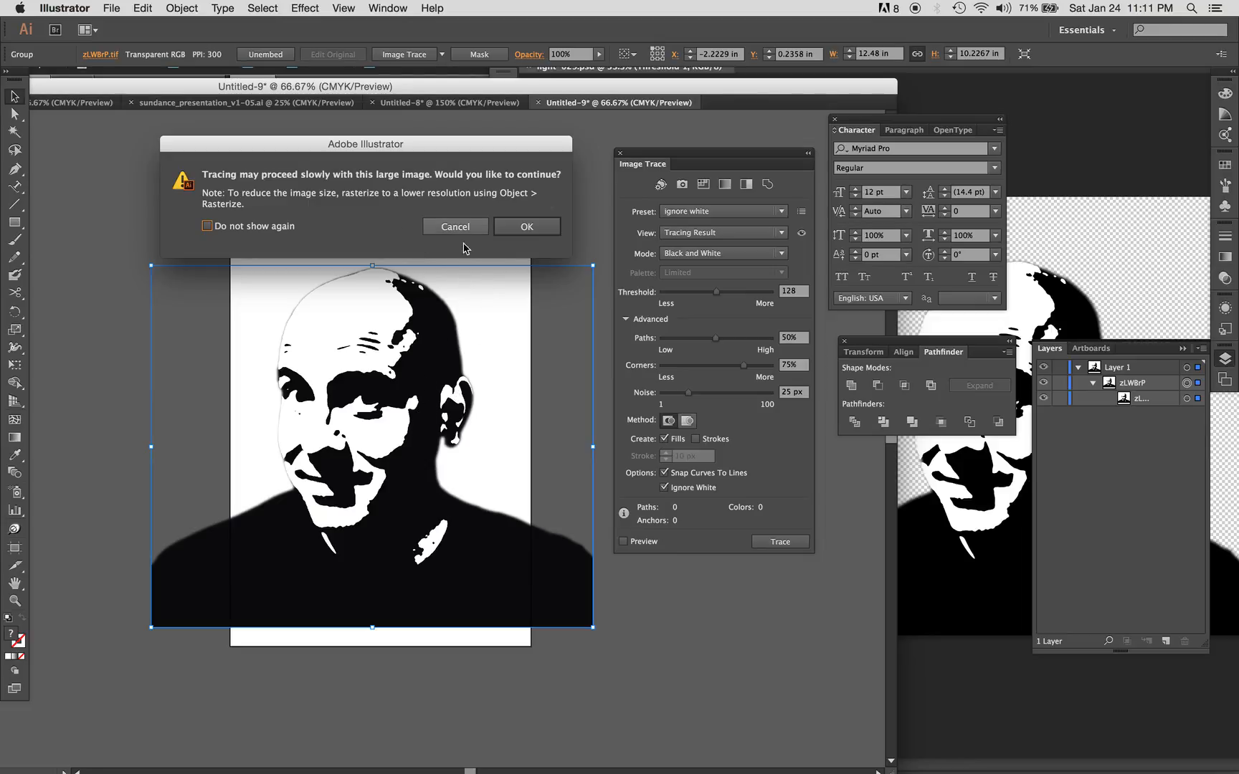
left_click(540, 228)
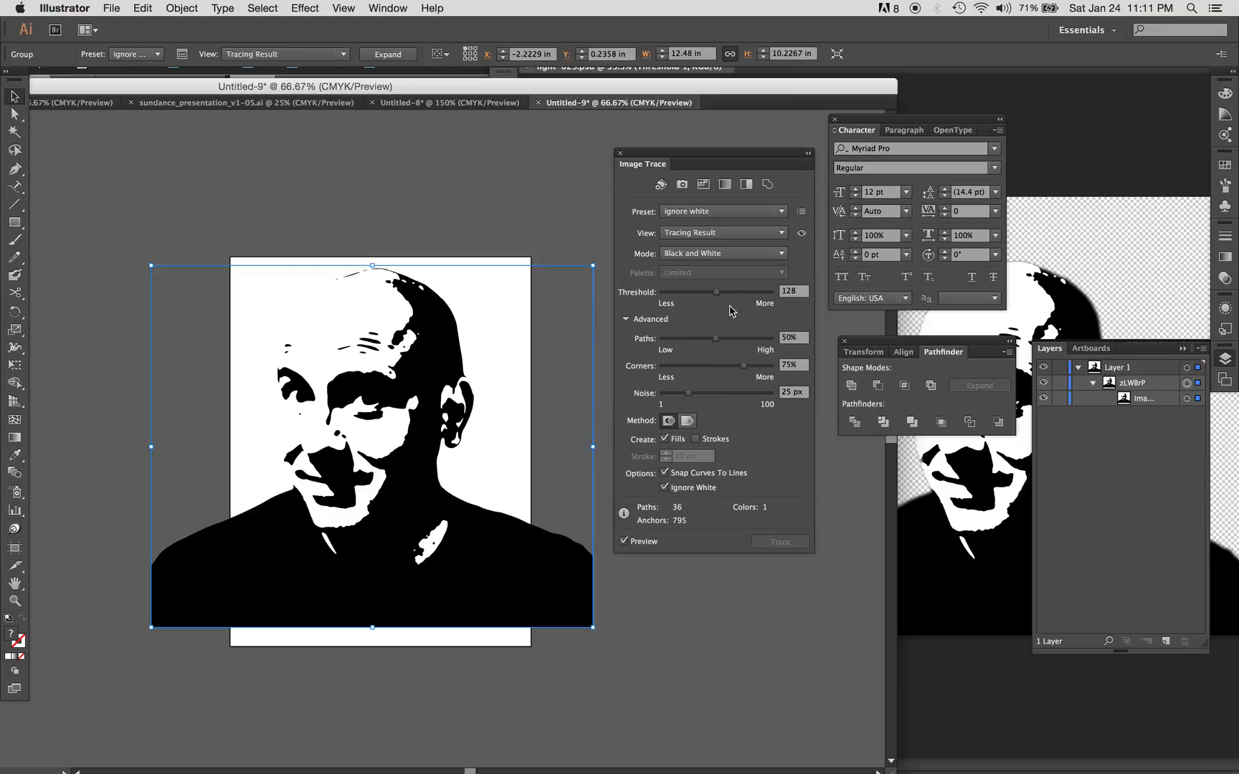
Try higher and lower trace thresholds, including 231, 67 and 110, and settle on a Threshold of 163
left_click_drag(716, 292, 767, 300)
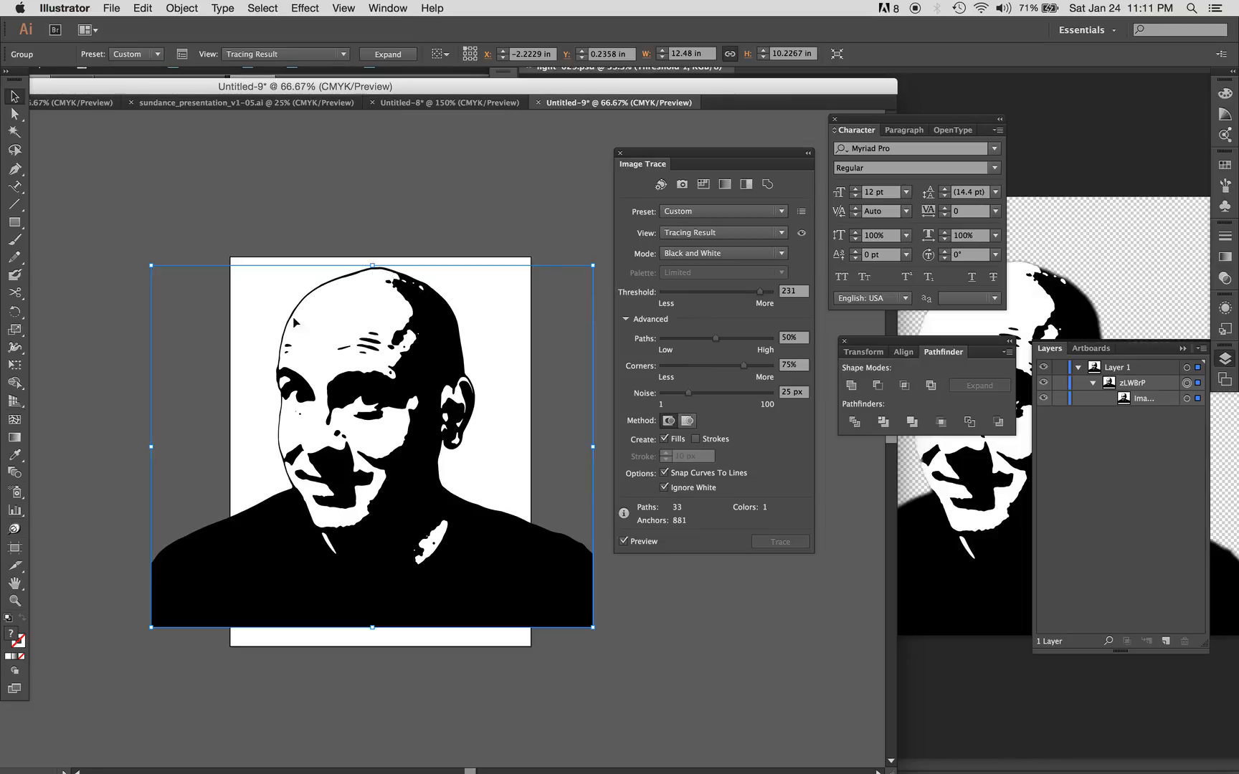
left_click(690, 293)
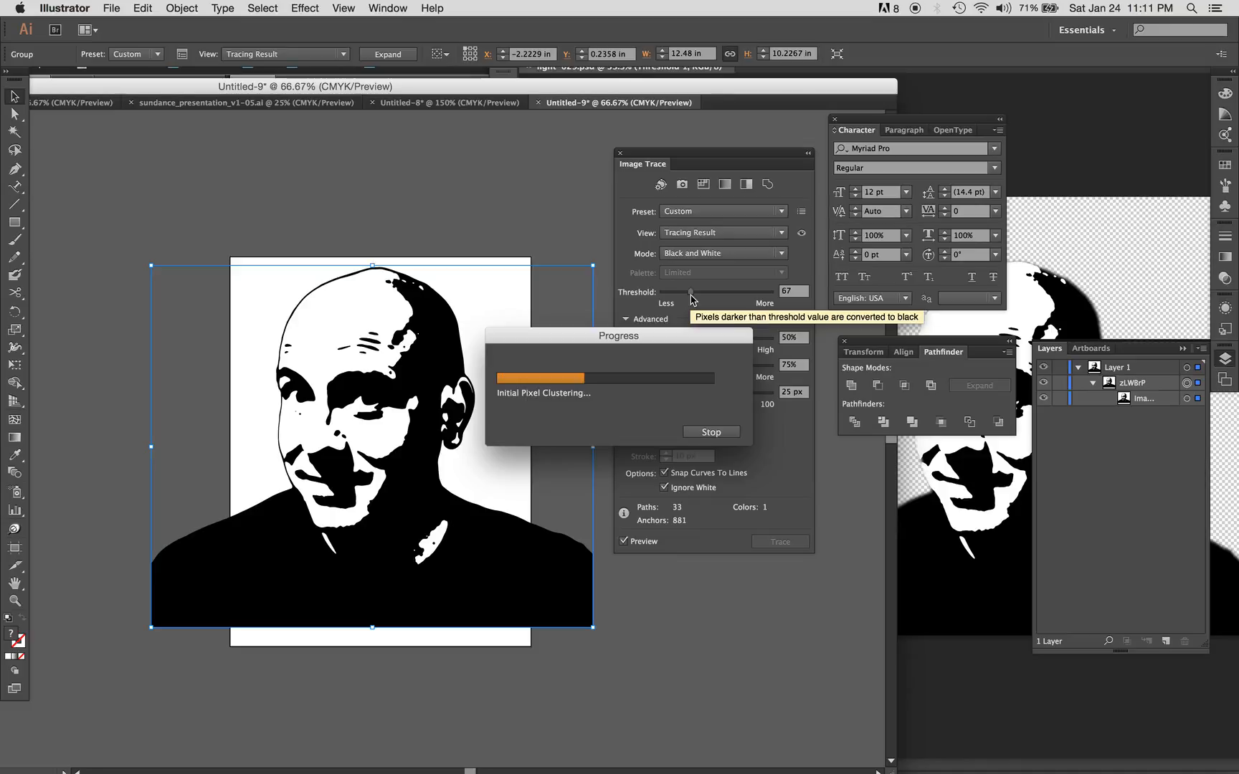
left_click(709, 296)
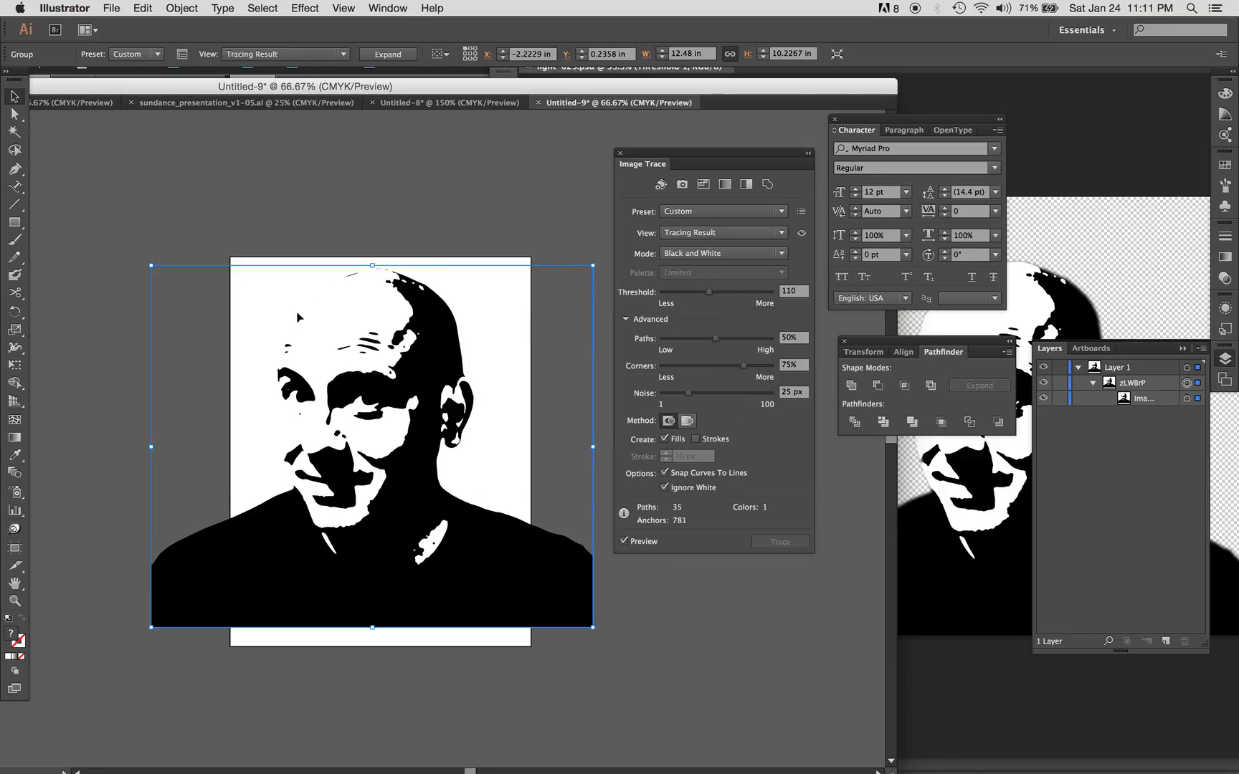
left_click(716, 294)
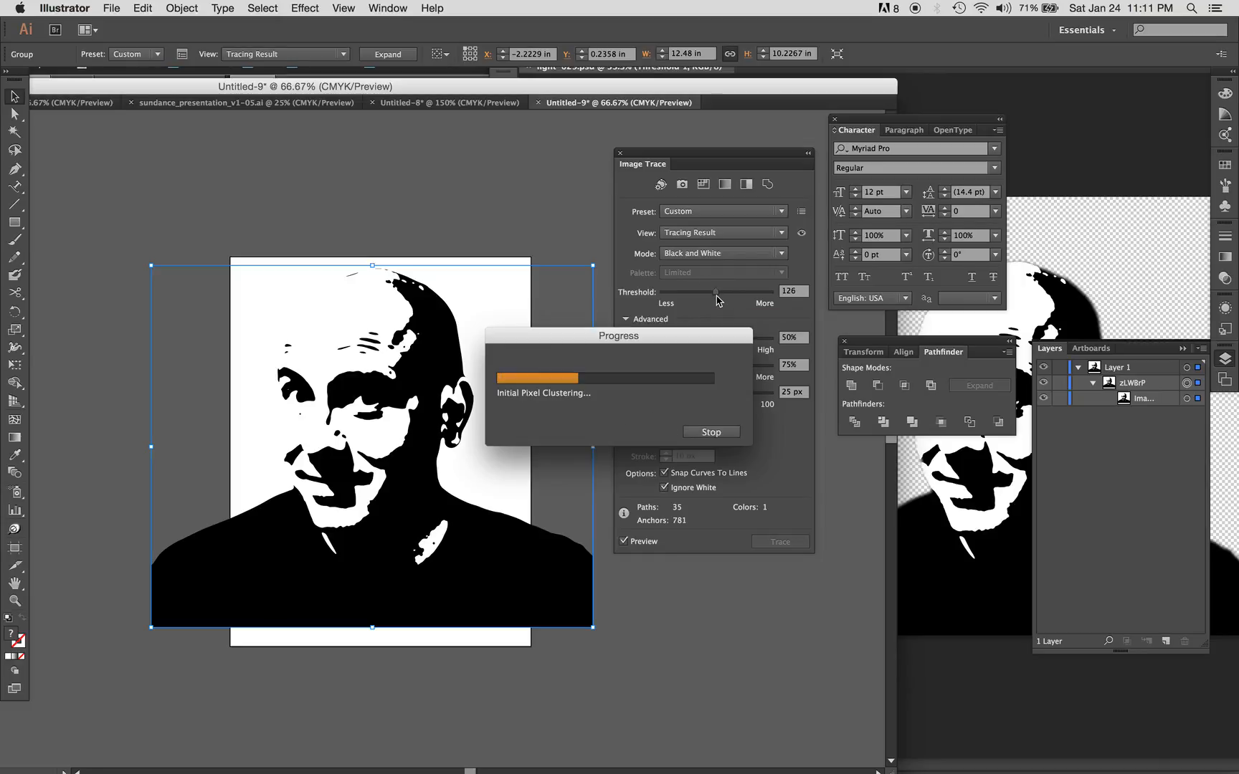
left_click_drag(715, 294, 732, 300)
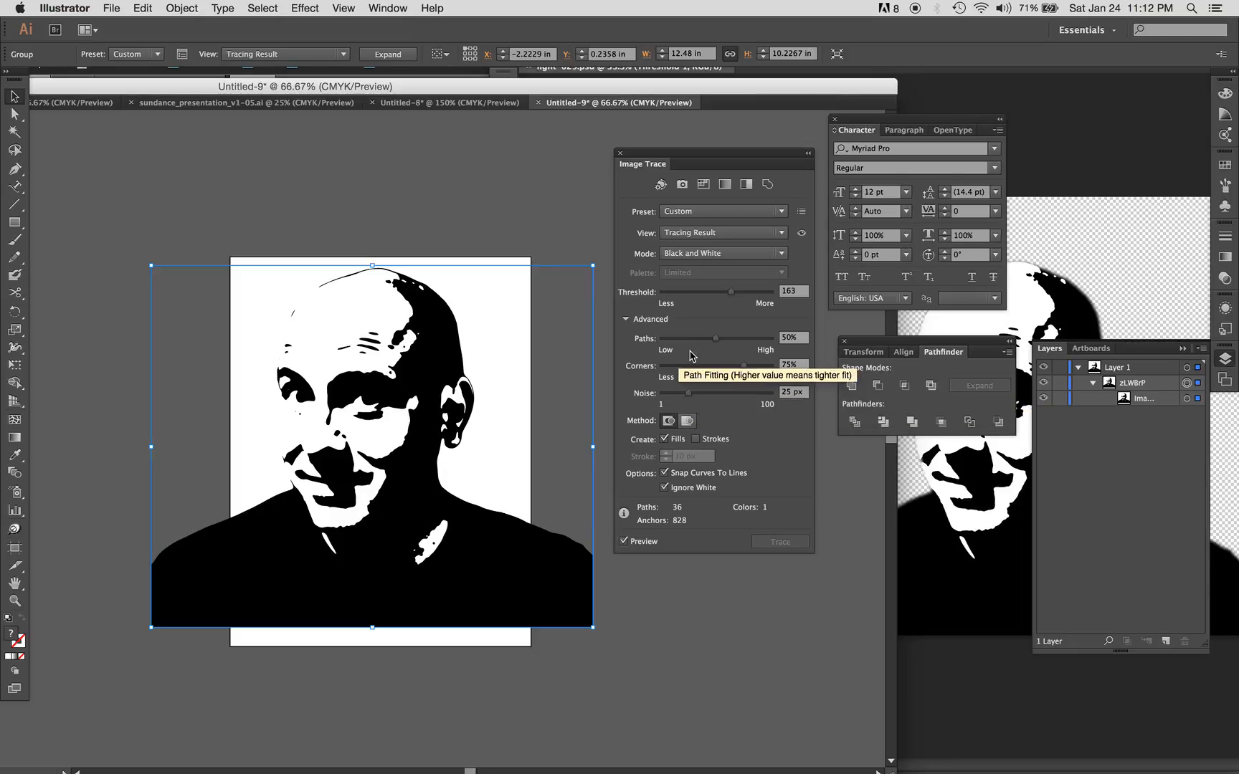
Set the trace's Corners to 21% and Noise to 24 px, and turn Ignore White back on
left_click_drag(723, 371, 685, 370)
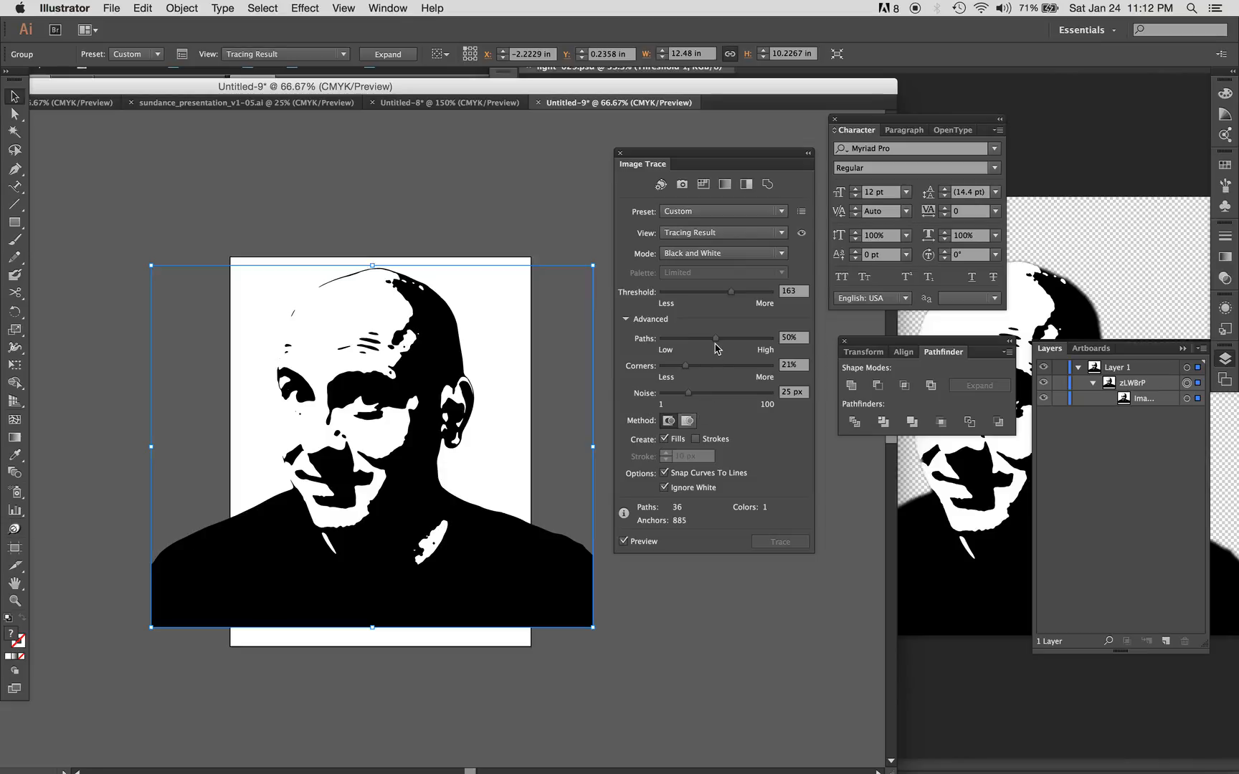
left_click_drag(688, 393, 739, 395)
left_click_drag(739, 394, 690, 395)
left_click(687, 422)
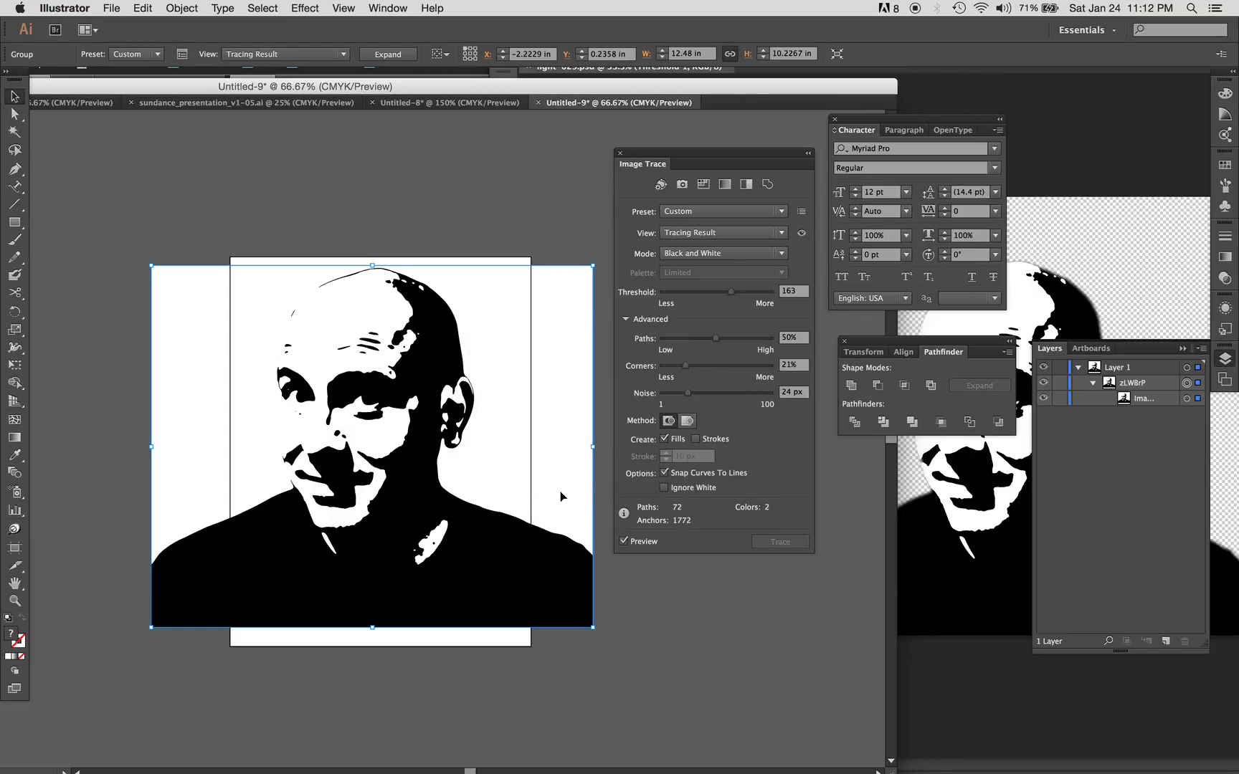
left_click(664, 489)
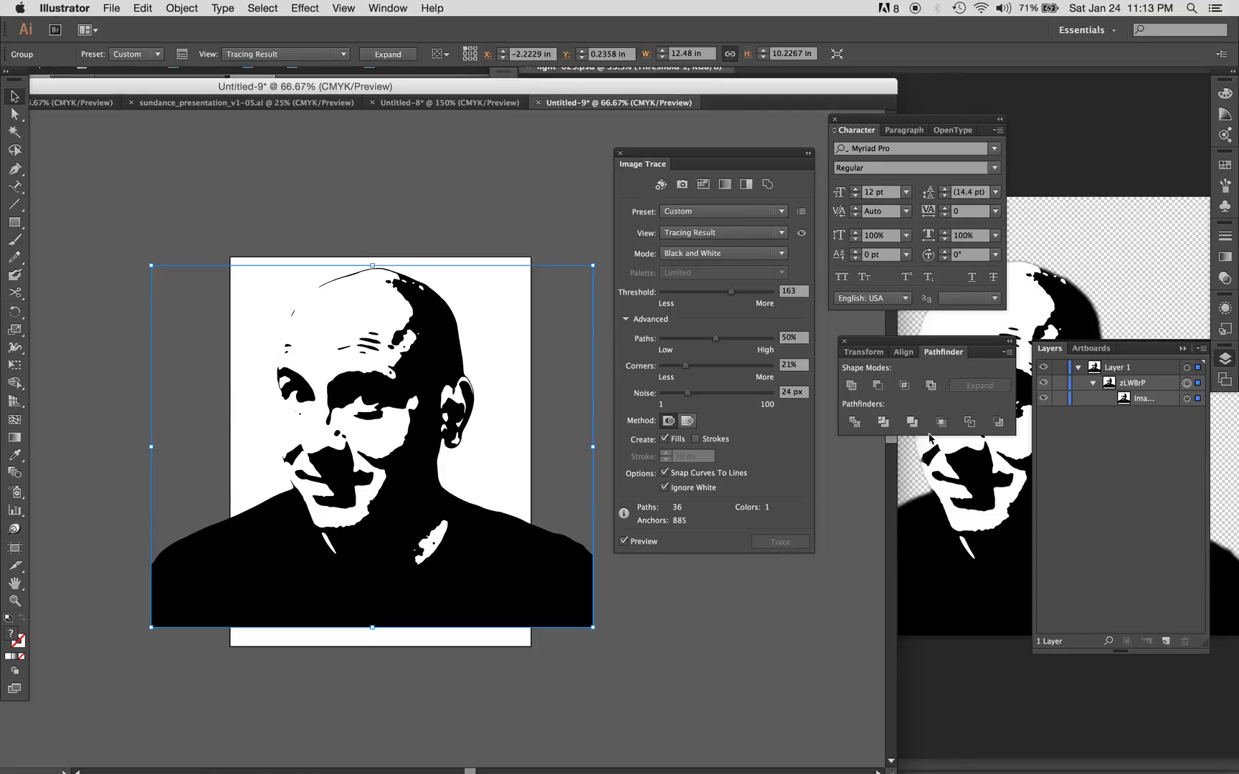
Compare the tracing with the original portrait in Photoshop, return to Illustrator, and run the trace with its current settings
left_click(1048, 315)
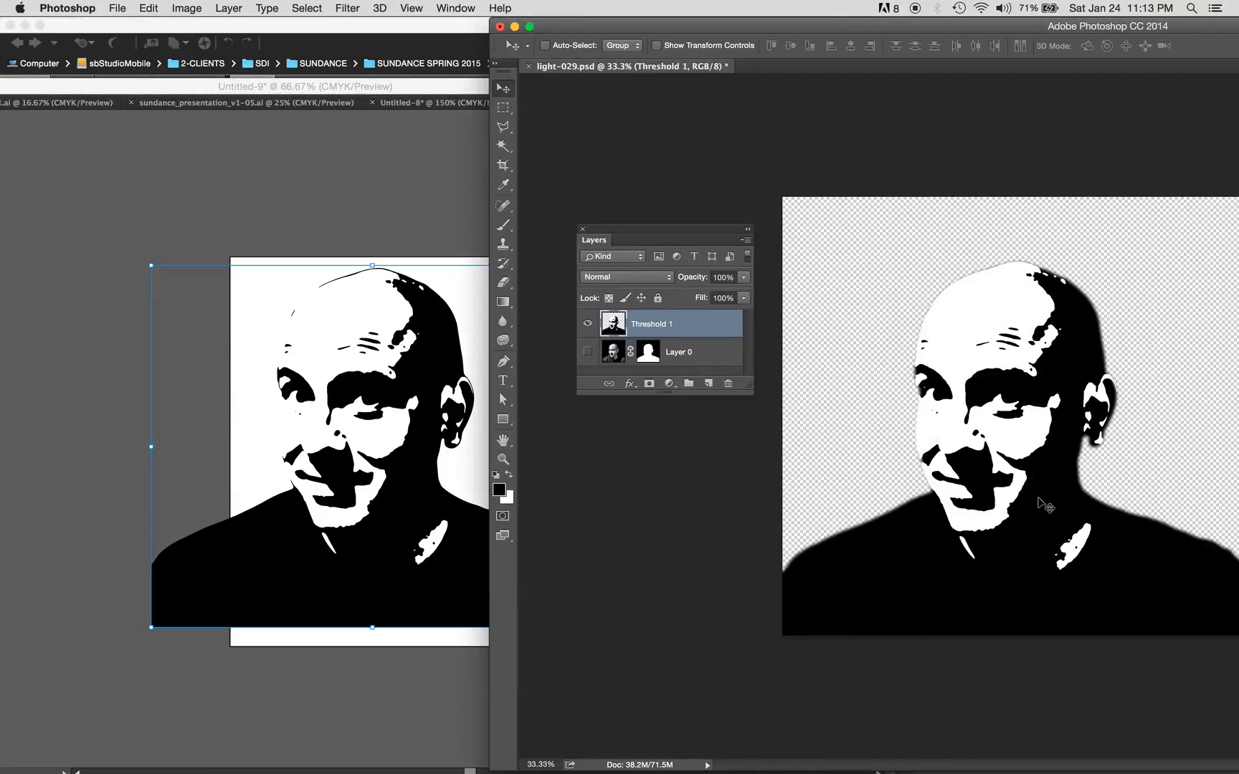
left_click(430, 247)
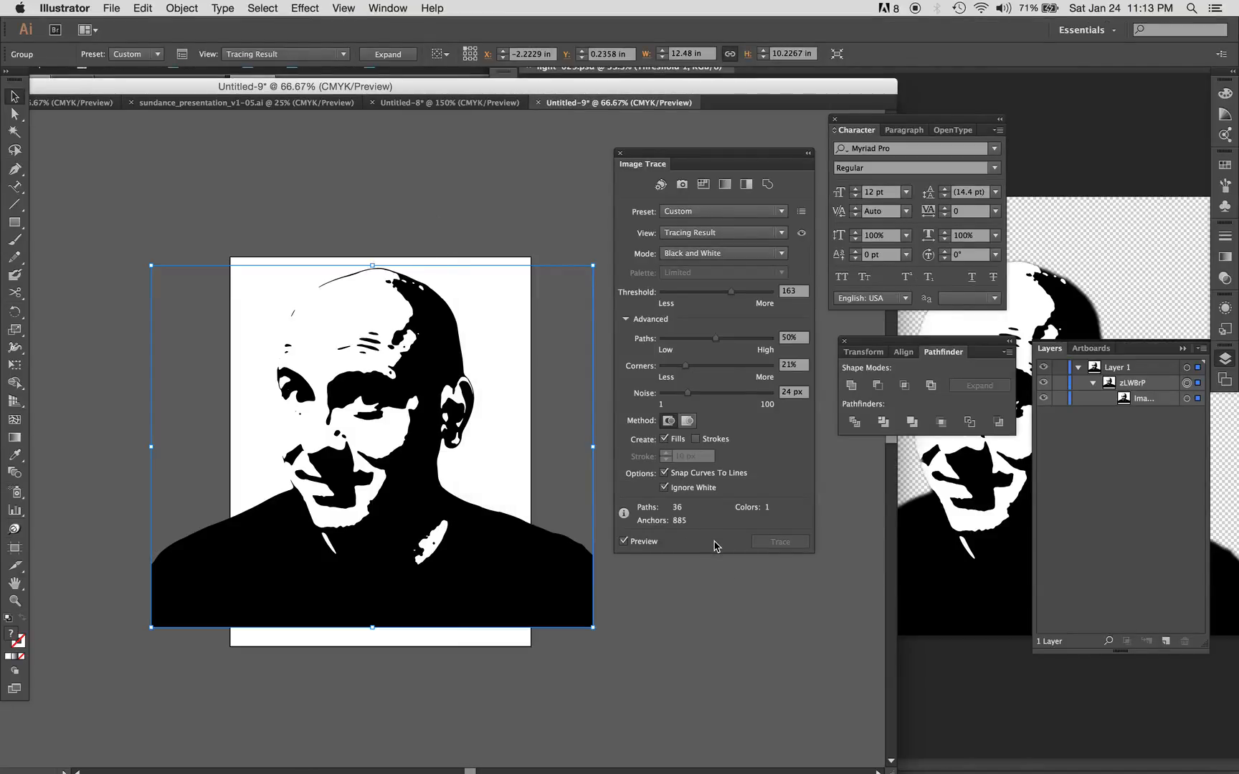
left_click(623, 542)
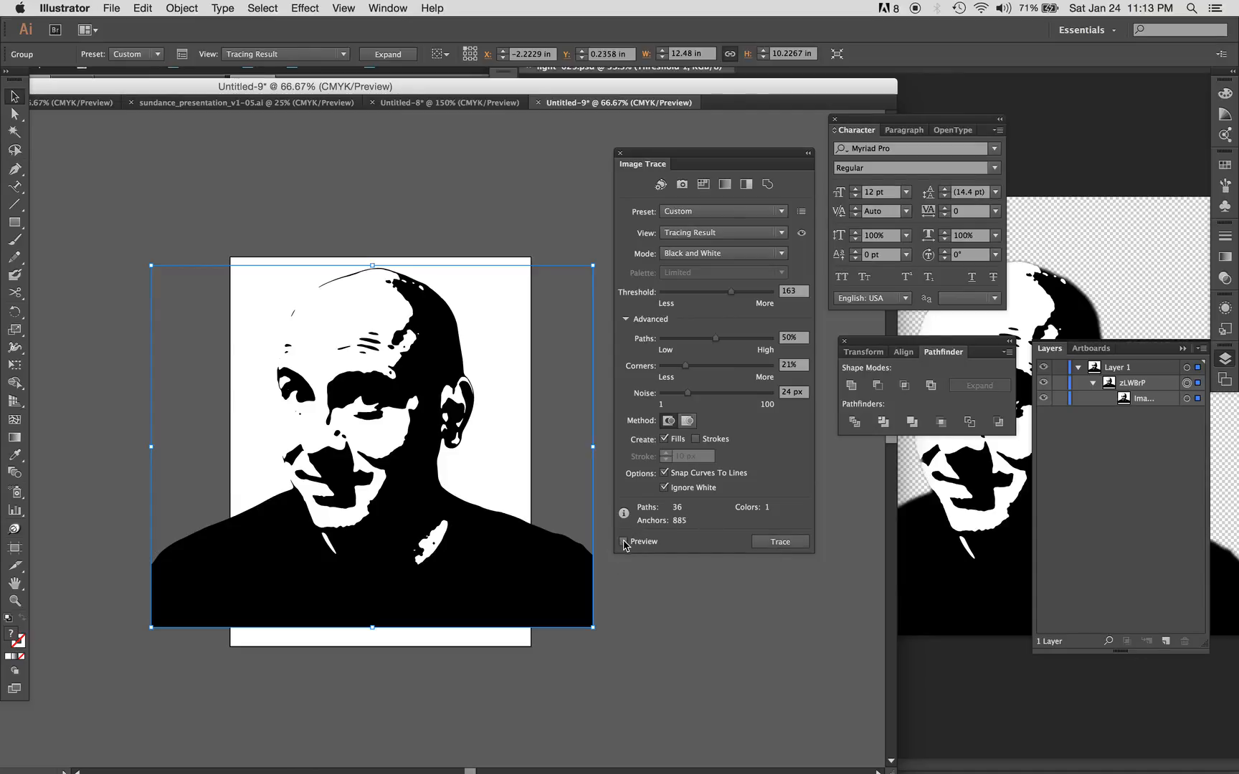
left_click(785, 544)
Reselect the traced portrait, expand the tracing into editable vector paths, and deselect it
left_click(582, 218)
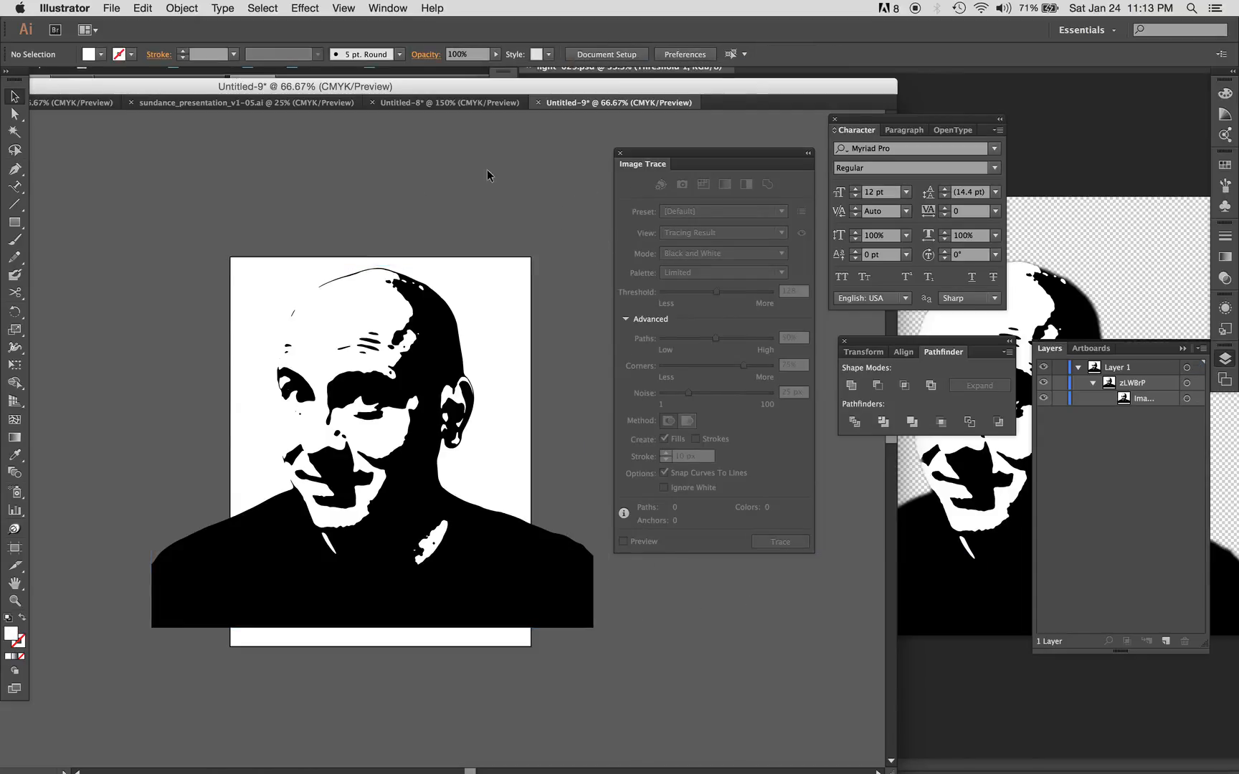
left_click(441, 383)
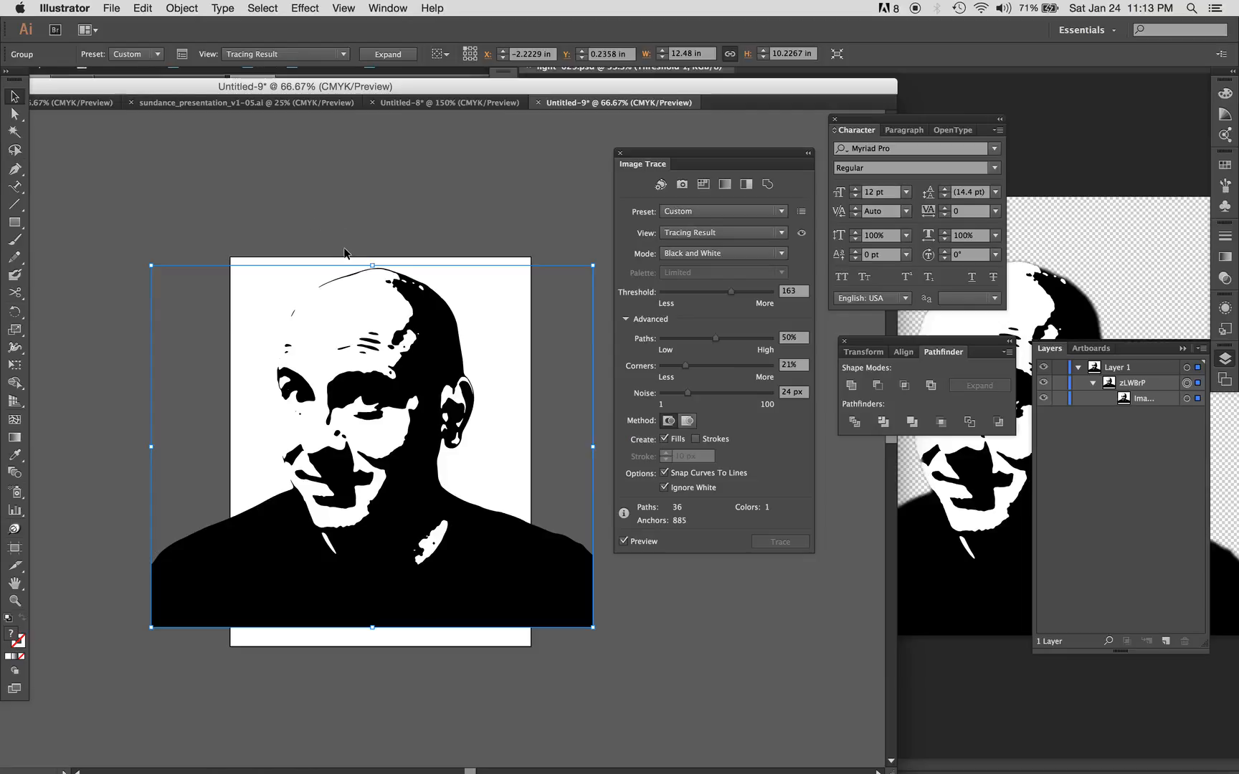
left_click(312, 57)
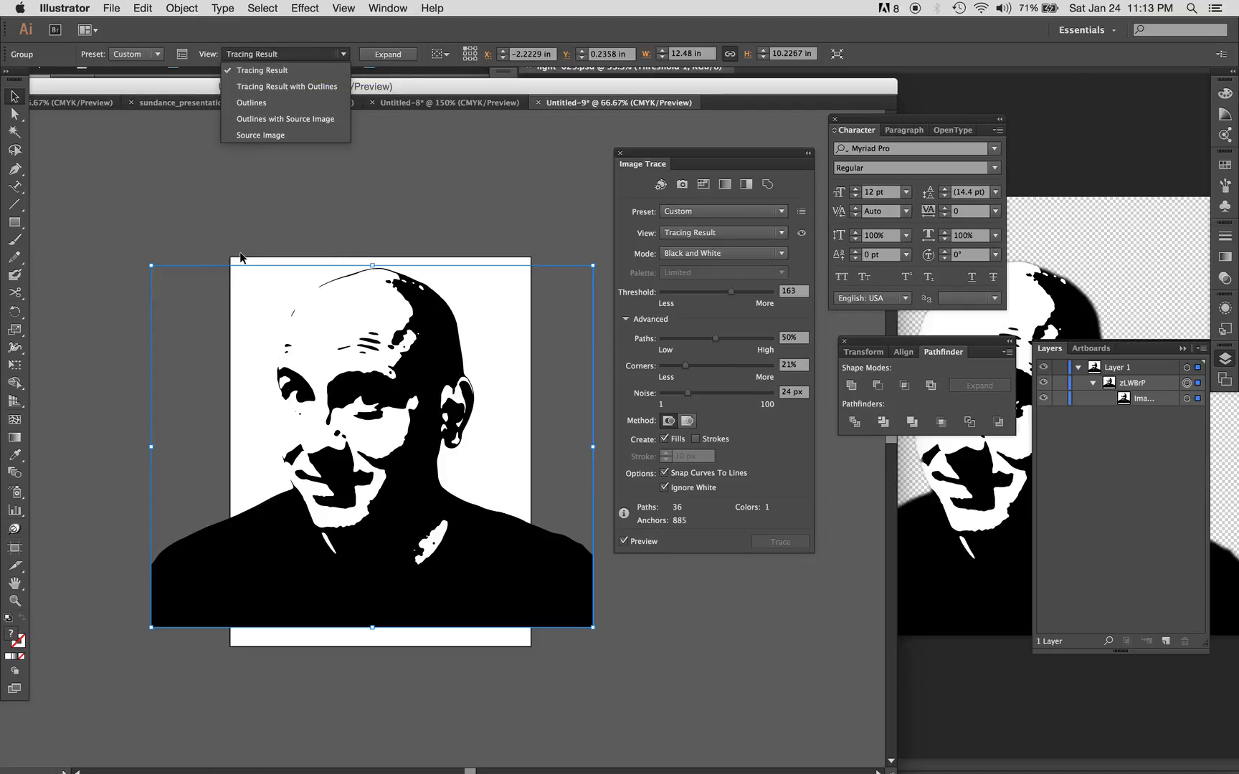
left_click(265, 183)
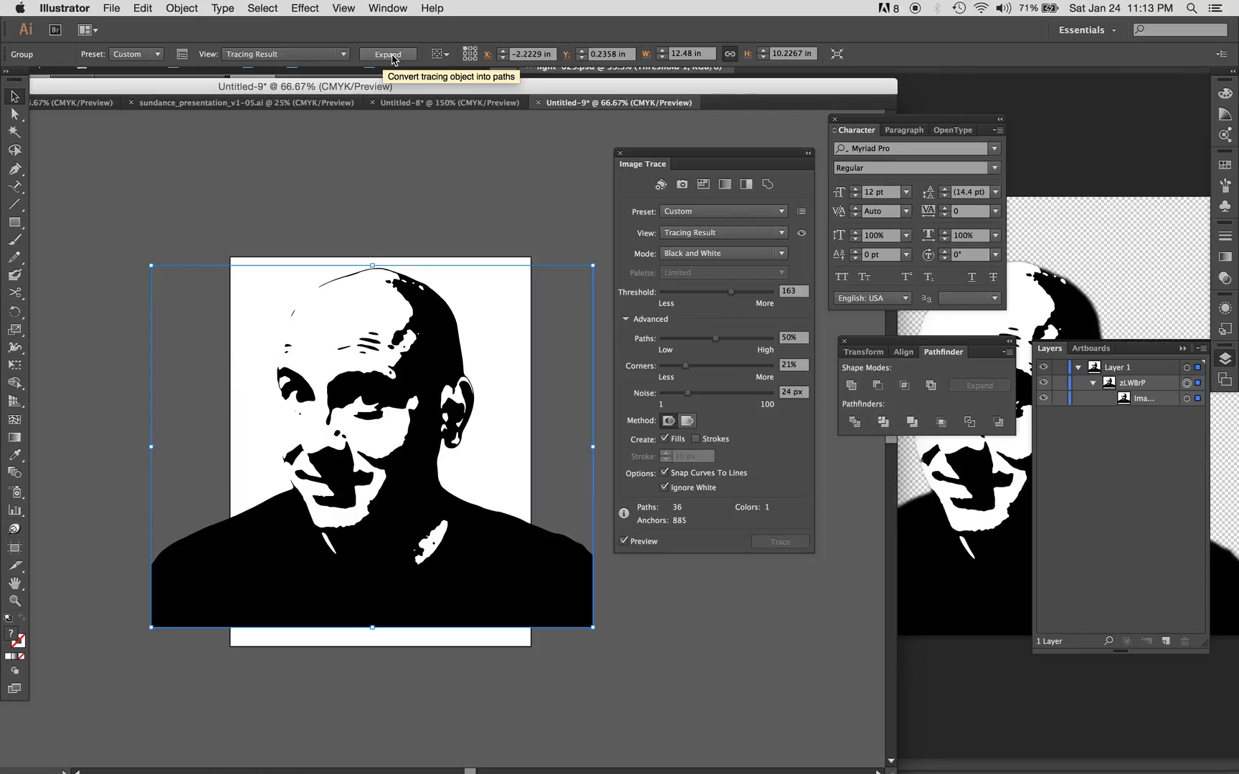
left_click(387, 55)
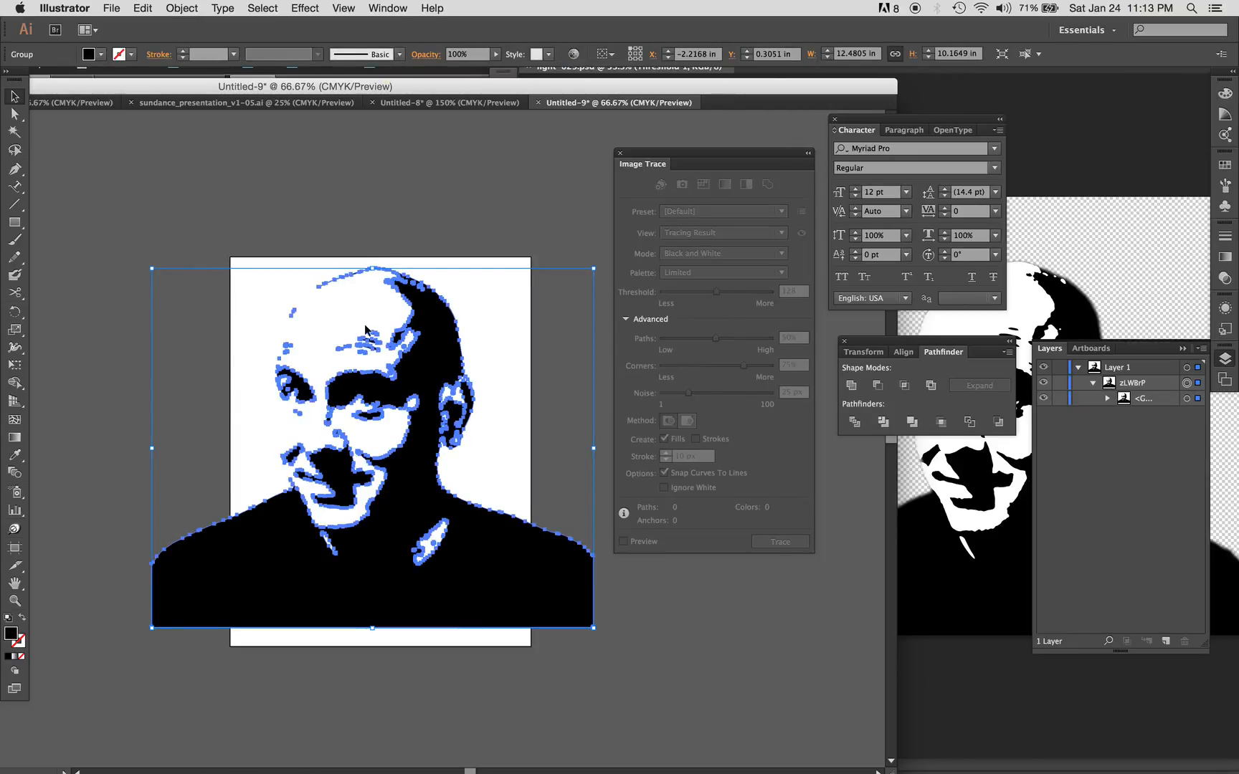
left_click(305, 233)
Examine the thin stray lines along the upper edge of the head up close
left_click_drag(276, 251, 344, 325)
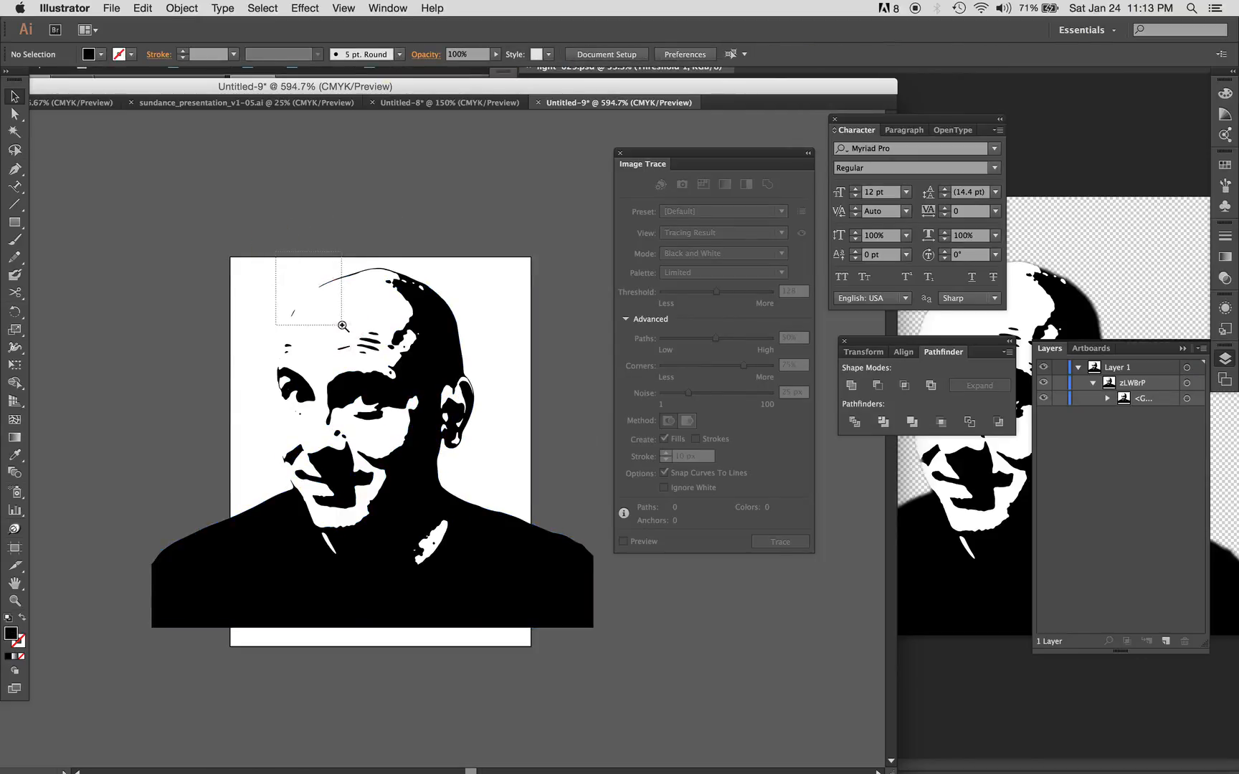
key("super+minus")
key("super+minus")
key("super+minus")
key("super+minus")
key("super+minus")
key("super+minus")
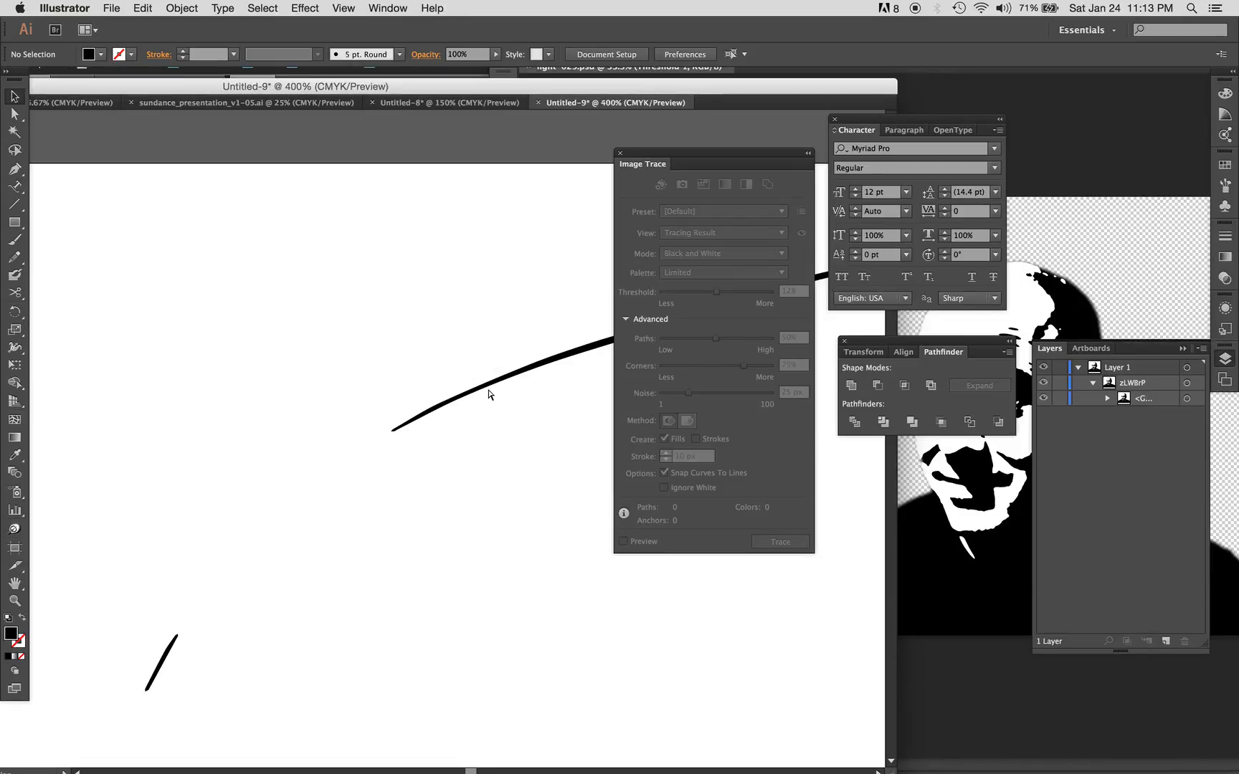
Scale the vector portrait down proportionally to about 5.47 in wide and place it within the upper part of the artboard
left_click(441, 516)
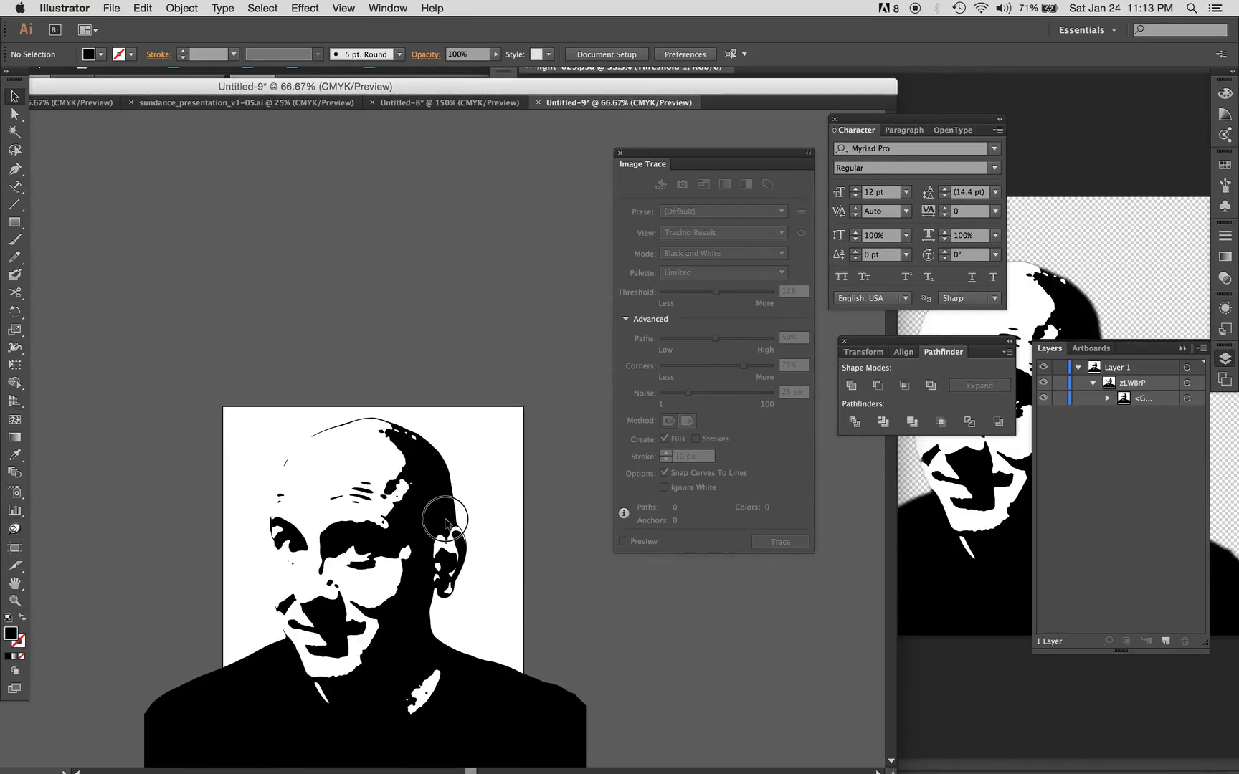
left_click_drag(418, 645, 429, 478)
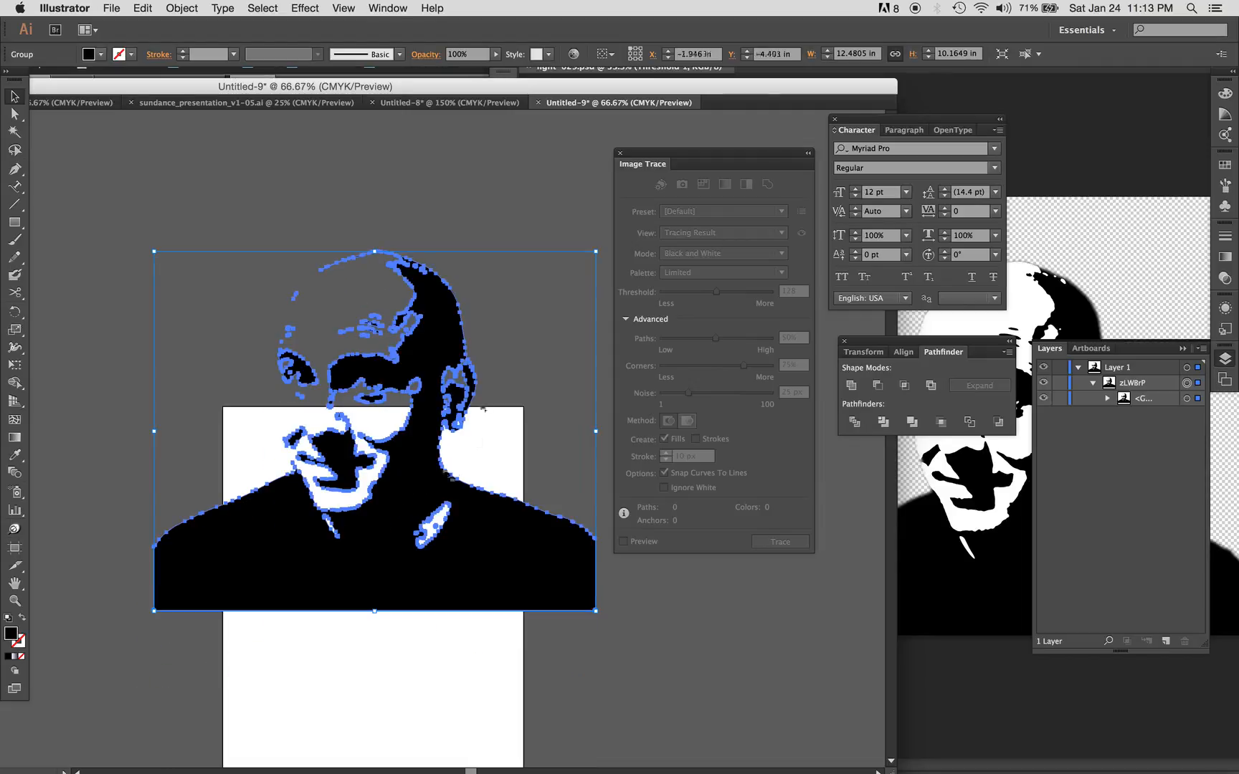
left_click(248, 351)
left_click(427, 351)
mouse_move(598, 254)
left_mouse_down()
mouse_move(512, 352)
mouse_move(471, 352)
left_mouse_up()
left_click_drag(402, 397, 404, 480)
left_click(437, 368)
Select the traced portrait near its stray head outline and expand its inner group in the layer list to examine the individual paths
left_click_drag(246, 383, 495, 586)
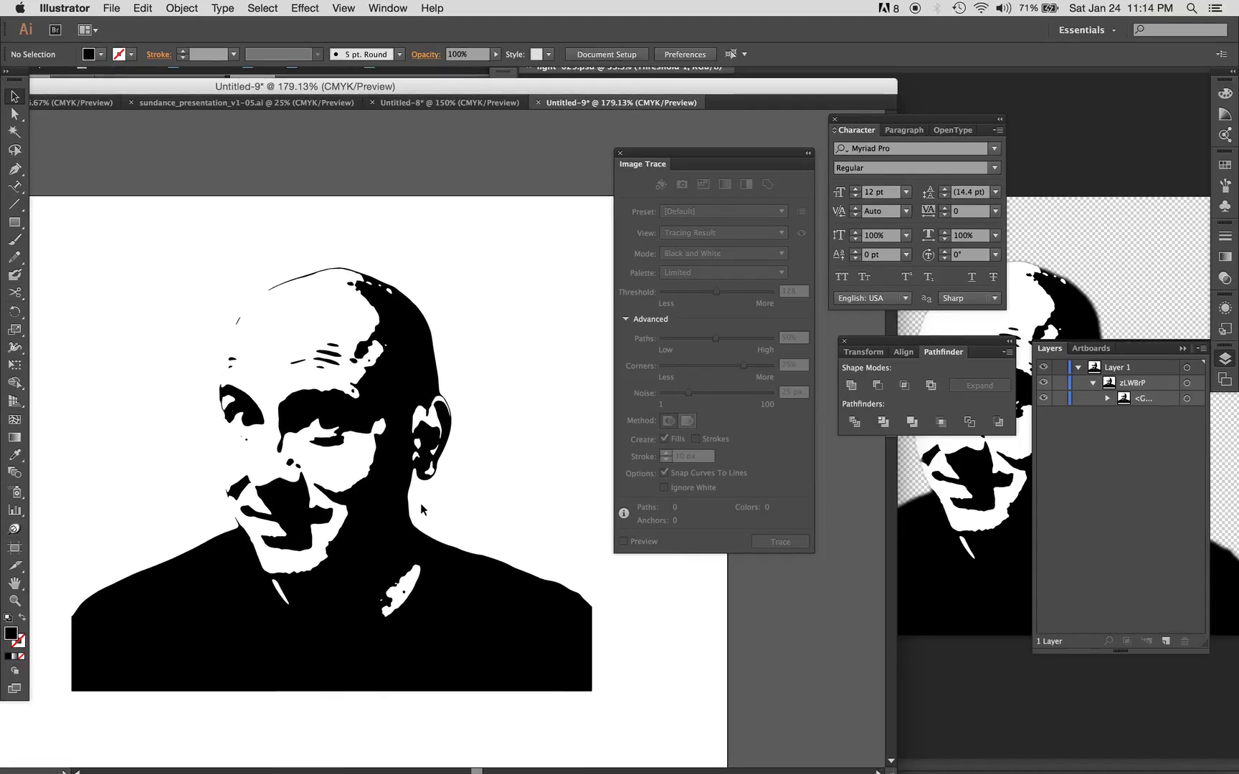
left_click_drag(210, 268, 368, 373)
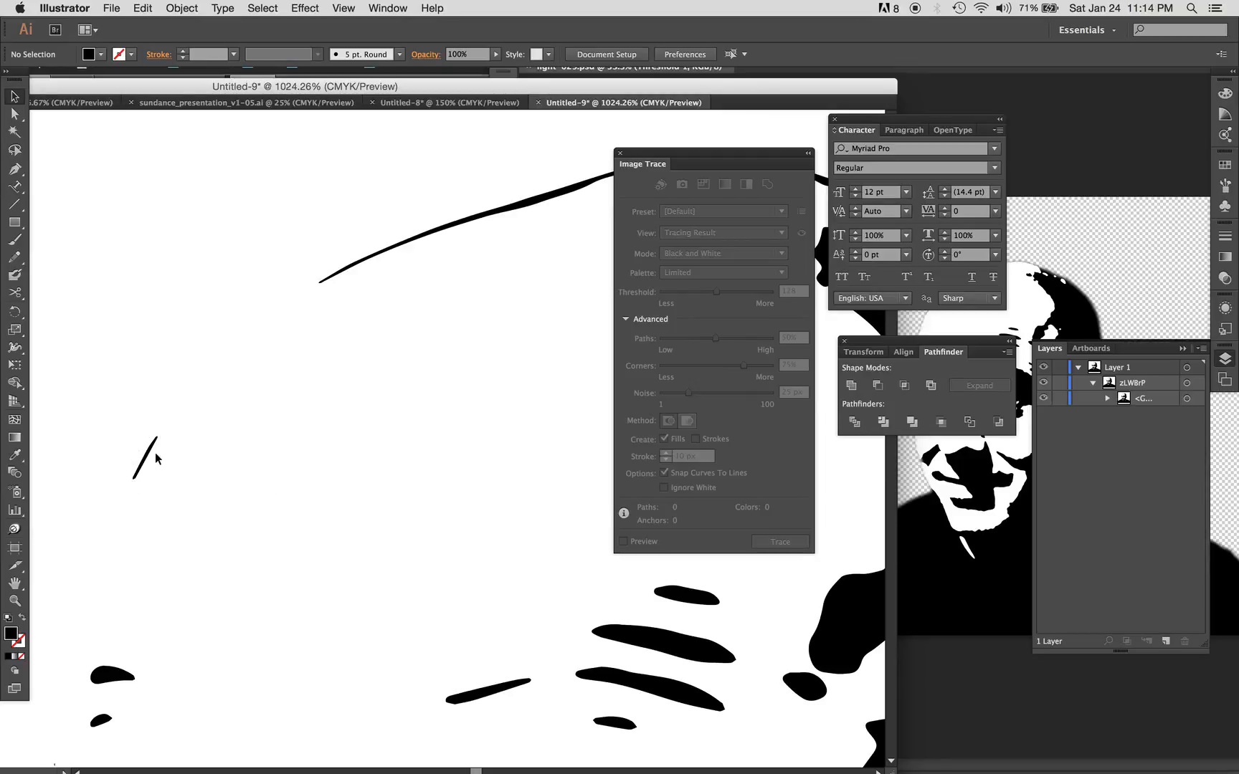
left_click(15, 114)
key("v")
left_click(470, 229)
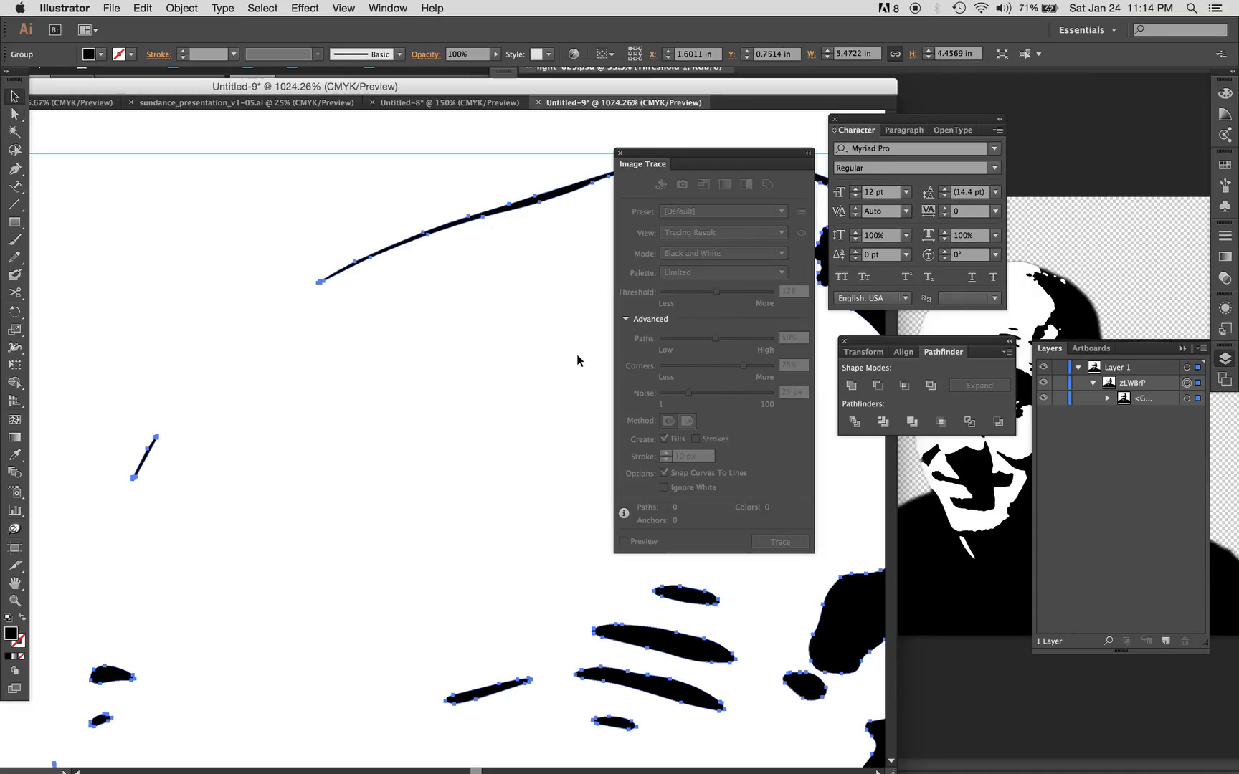
left_click(1109, 399)
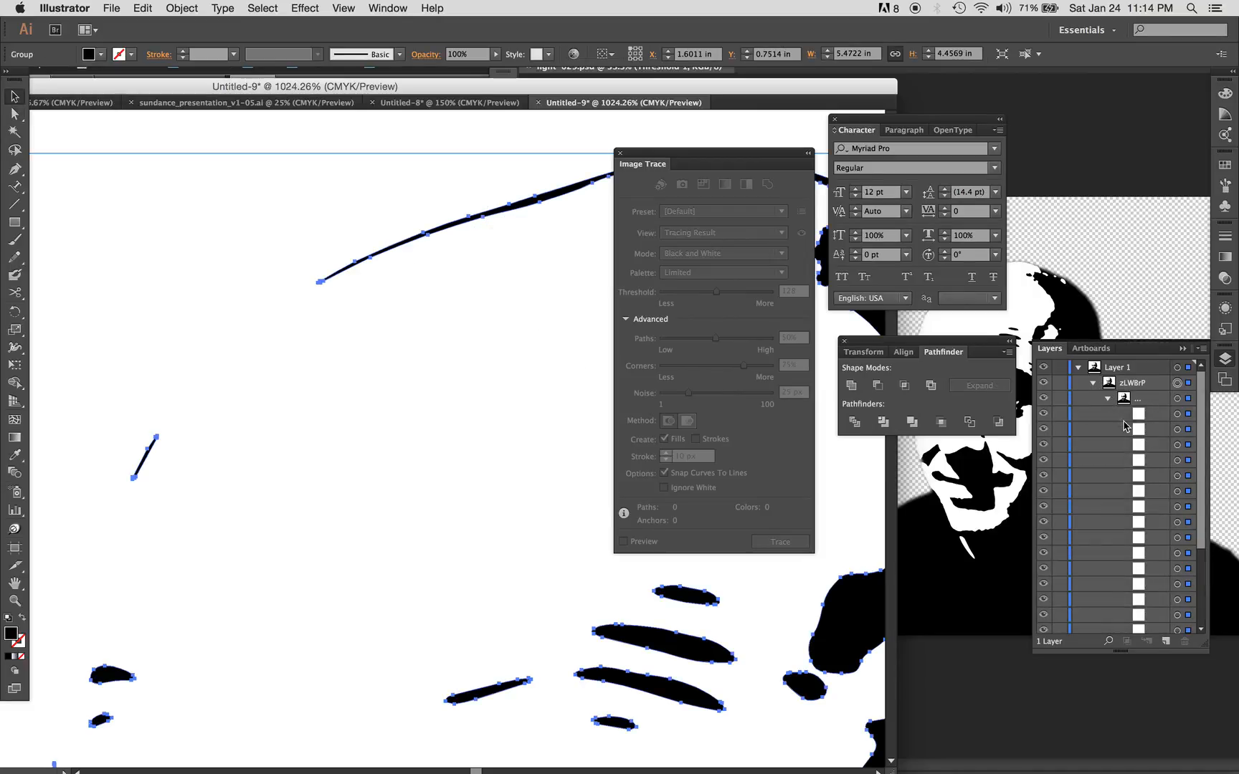
scroll(1115, 527, "down", 2)
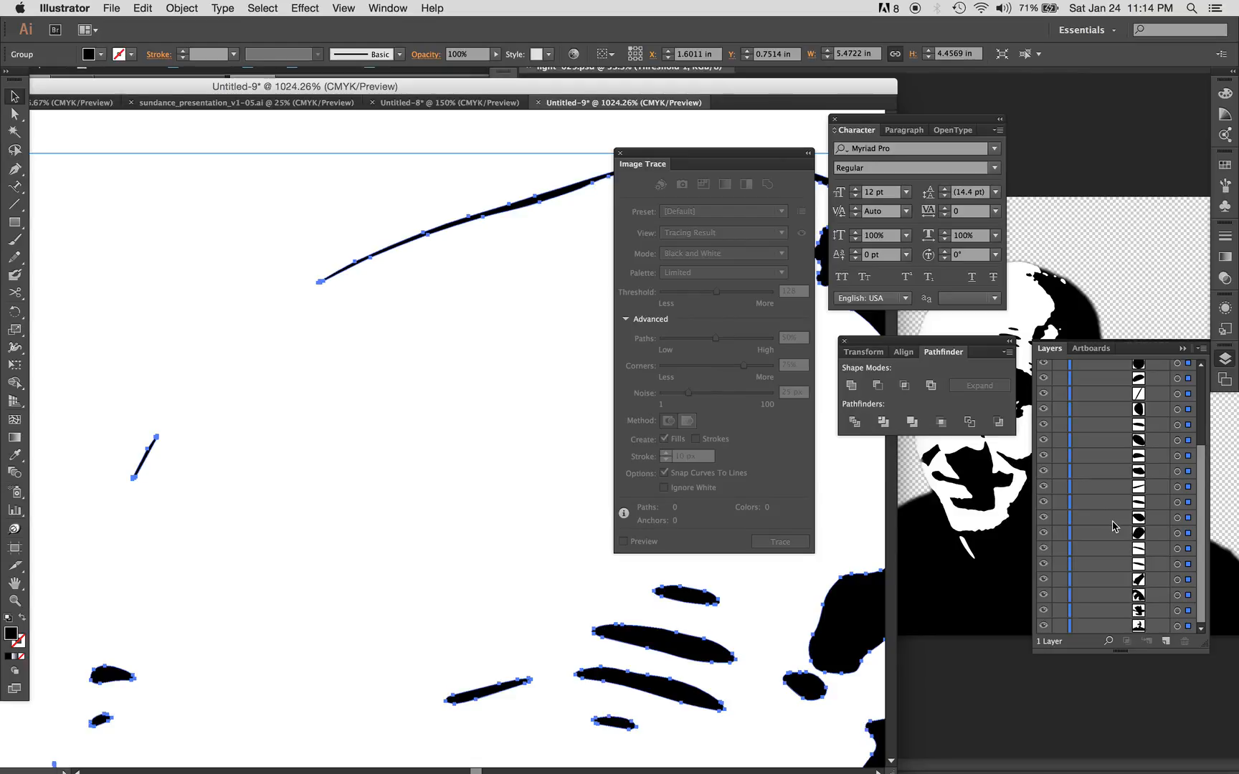
Select only the short stray dash on the forehead, separately from the portrait group, and delete it
key("super+minus")
key("super+minus")
key("super+minus")
key("super+minus")
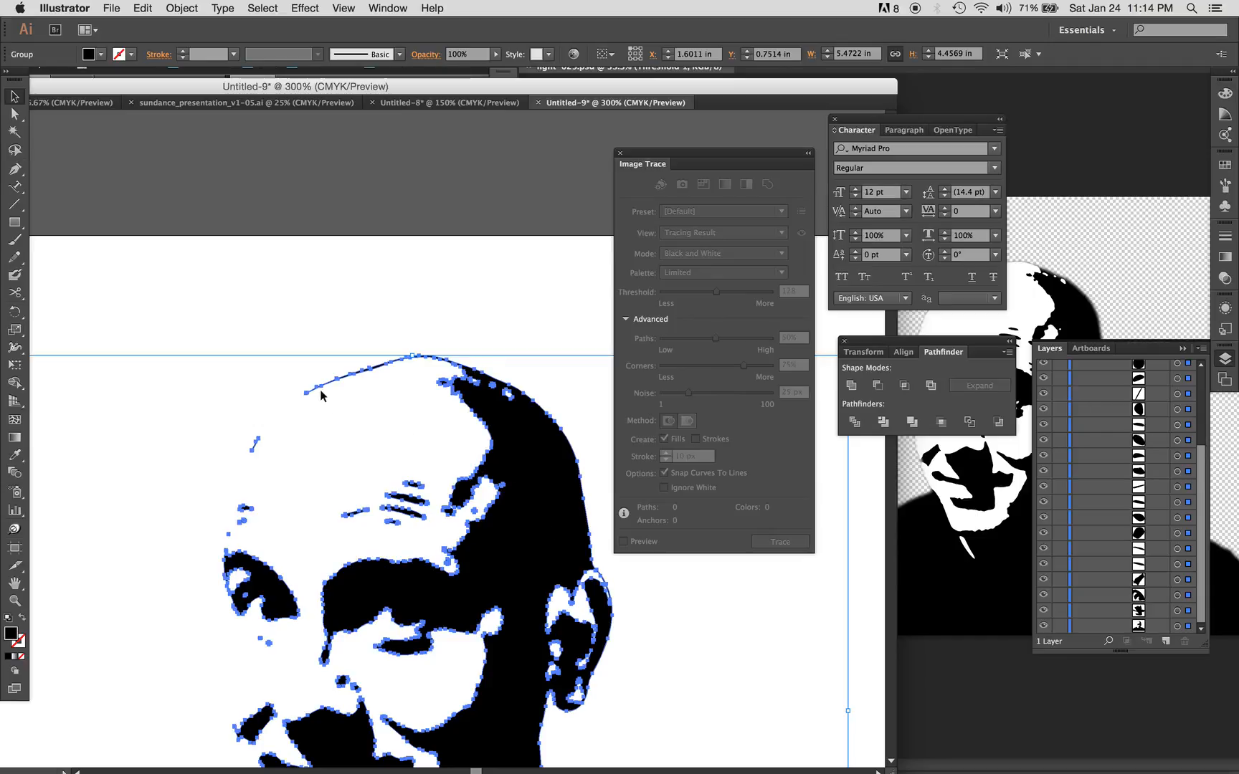
left_click(323, 304)
left_click(15, 114)
left_click(256, 445)
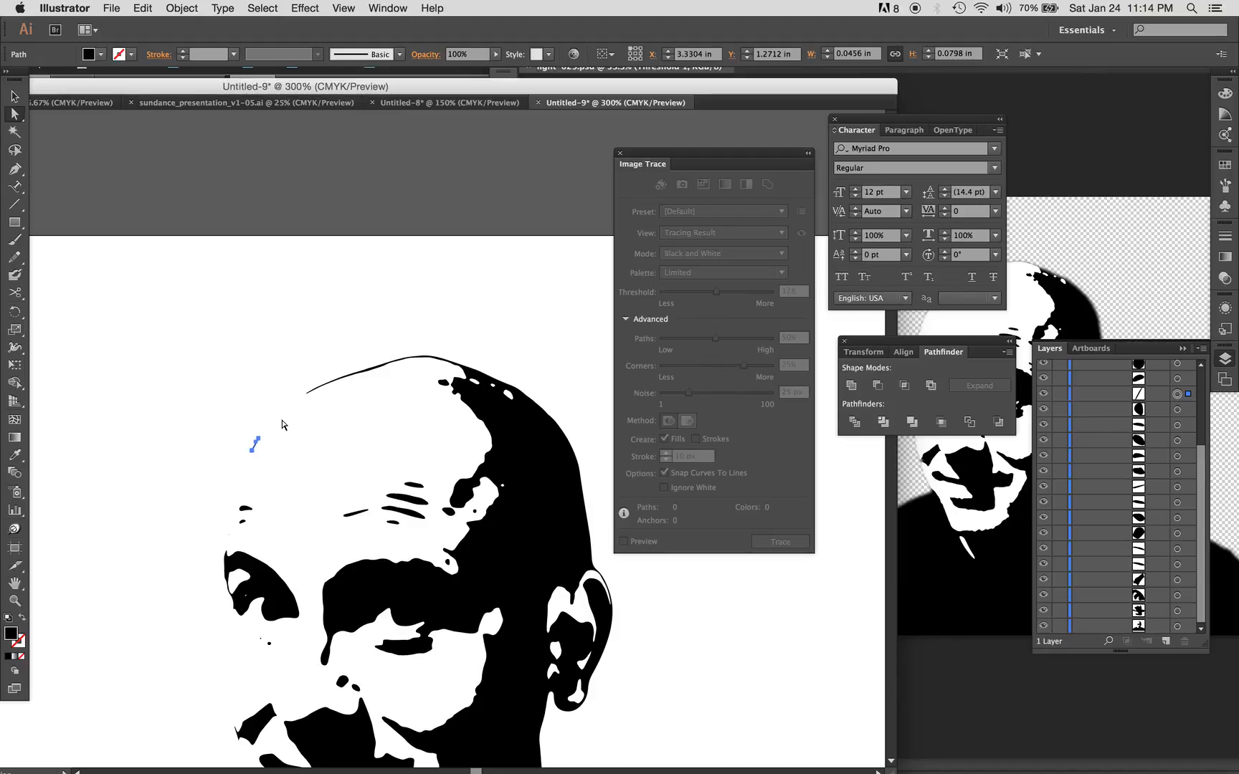
key("Delete")
Delete the tiny stray specks below the smaller eye and the small speck beside the brow near the temple
scroll(301, 455, "down", 4)
left_click_drag(216, 483, 270, 525)
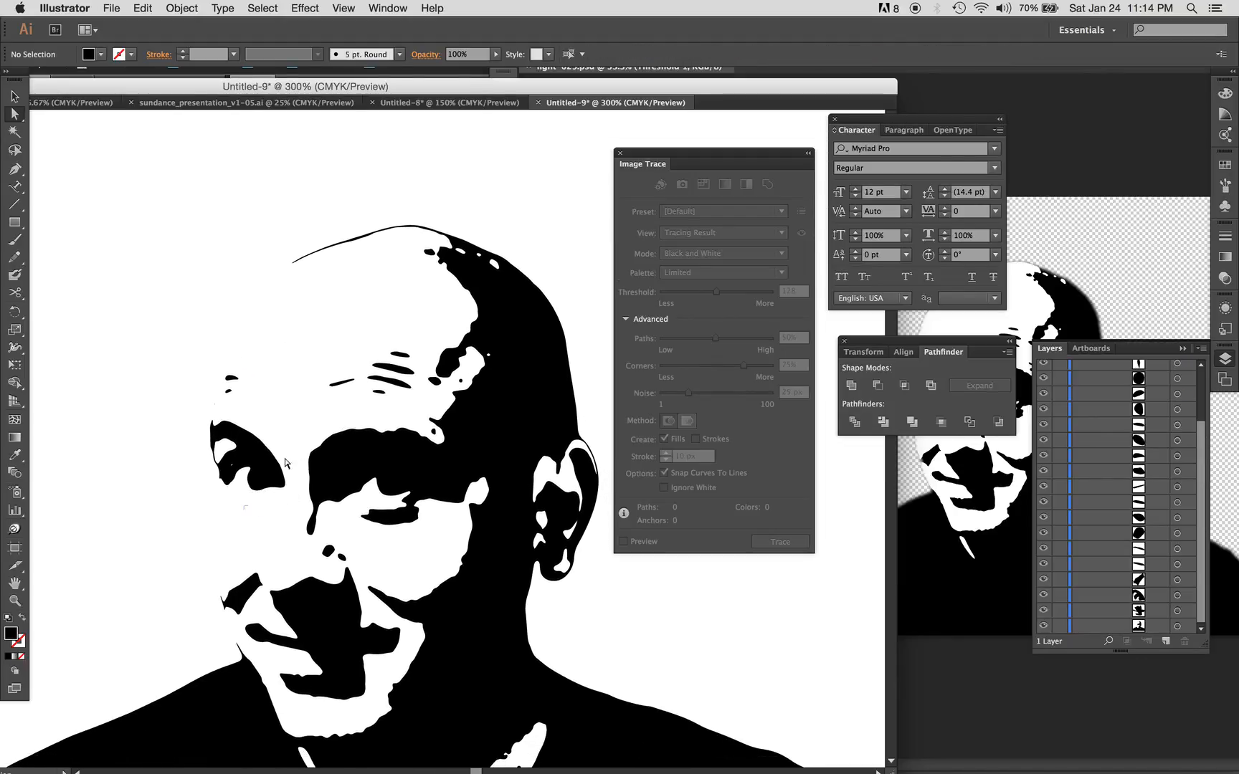
scroll(391, 559, "down", 2)
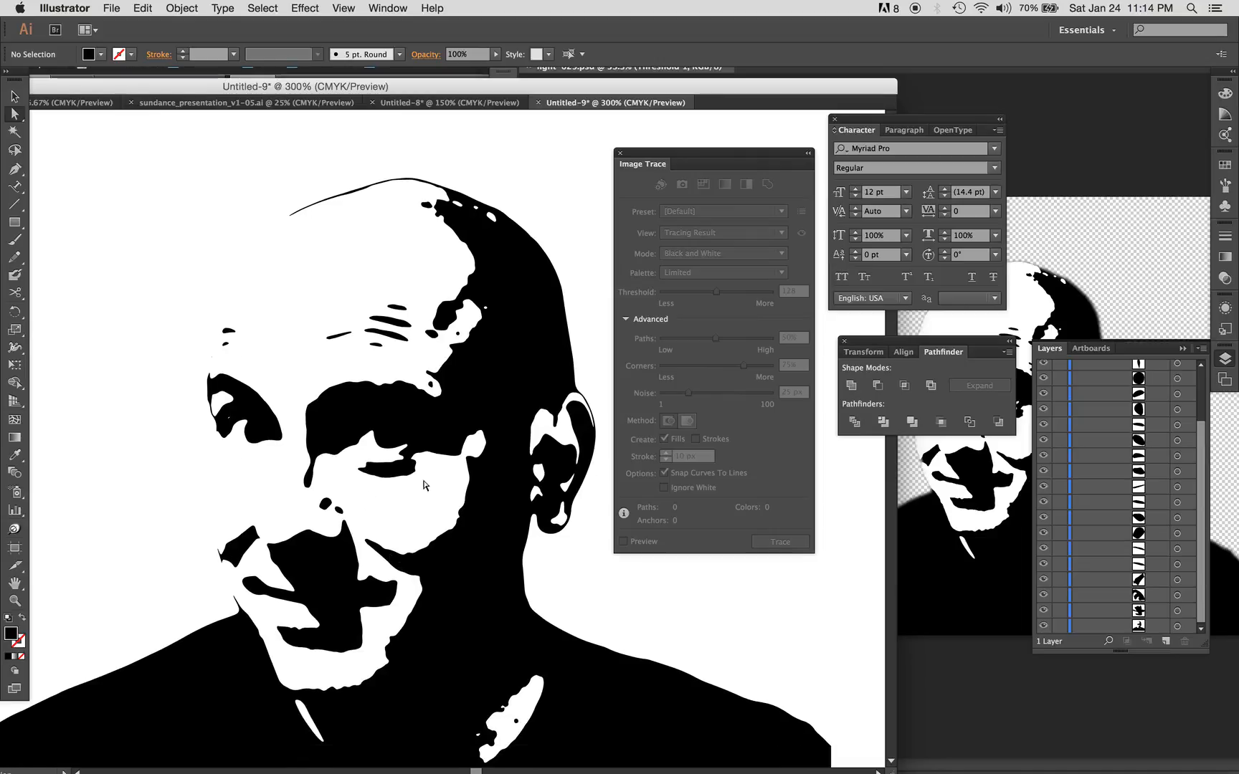
left_click(432, 388)
key("Delete")
Delete the black speck inside the larger white neck highlight and the tiny white speck next to its jagged edge
scroll(479, 490, "down", 3)
left_click(497, 644)
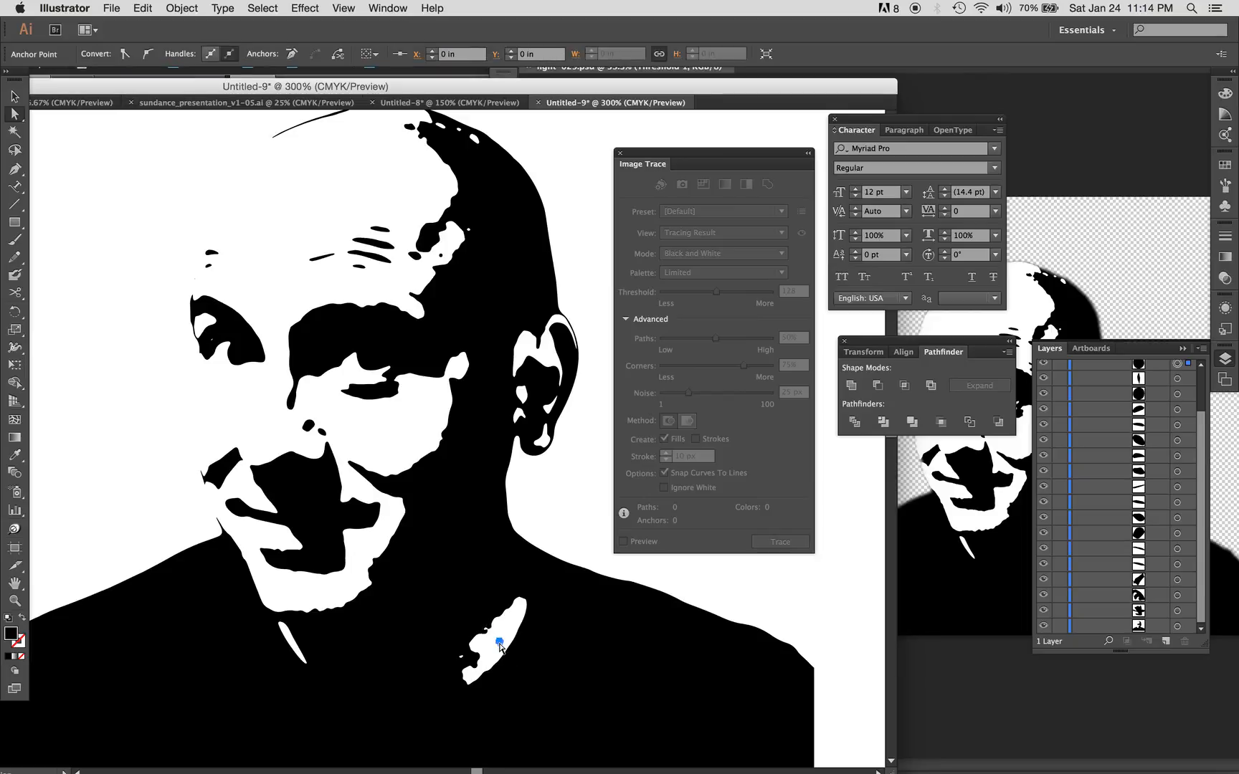
key("Delete")
key("shift+b")
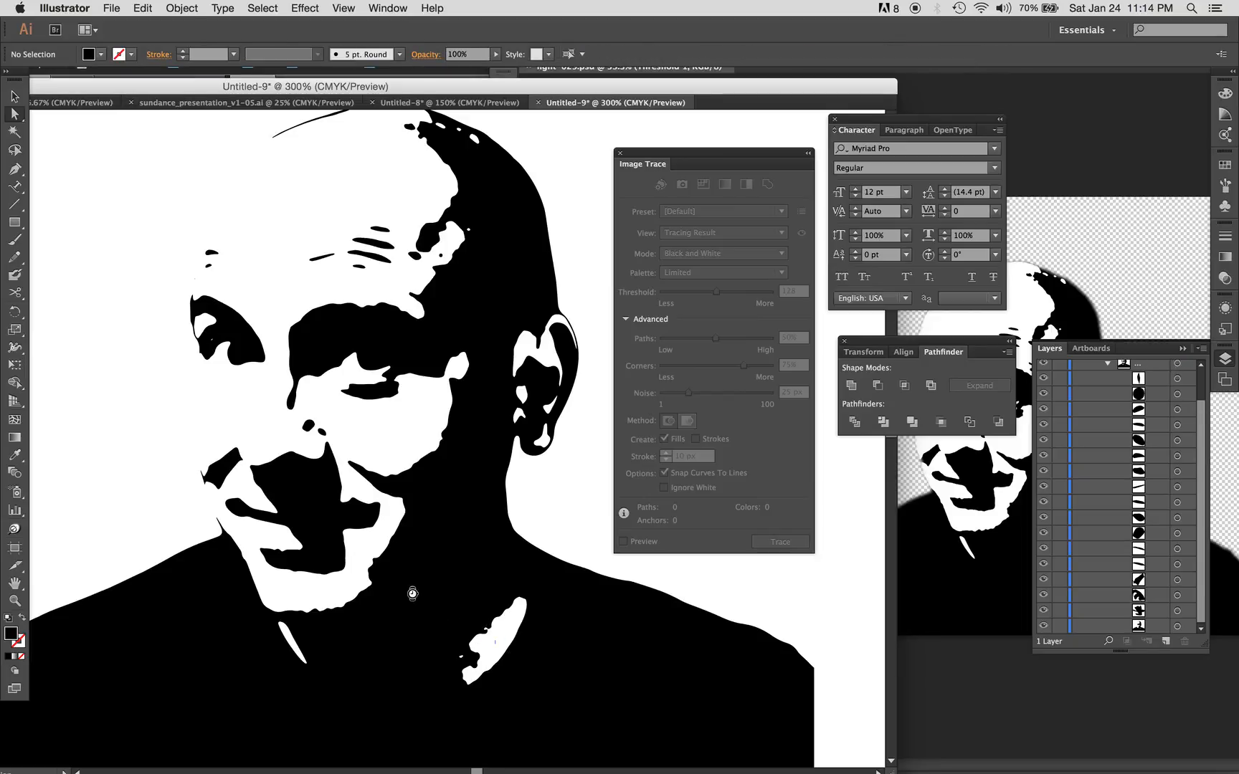
left_click_drag(429, 616, 594, 725)
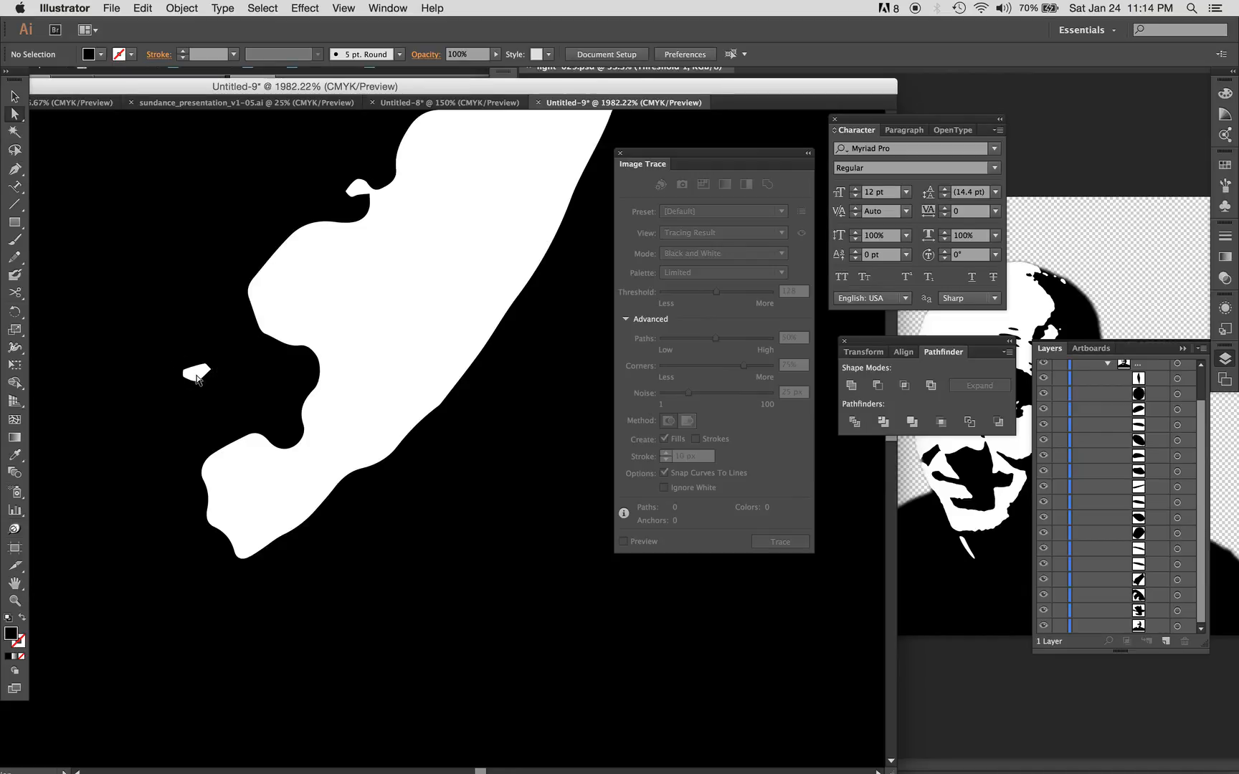
left_click(195, 374)
key("Delete")
key("Delete")
Remove the anchor points that form the small hooked spur on the white neck highlight's edge, using the Delete Anchor Point tool
key("super+minus")
key("super+minus")
key("super+minus")
key("super+minus")
key("super+minus")
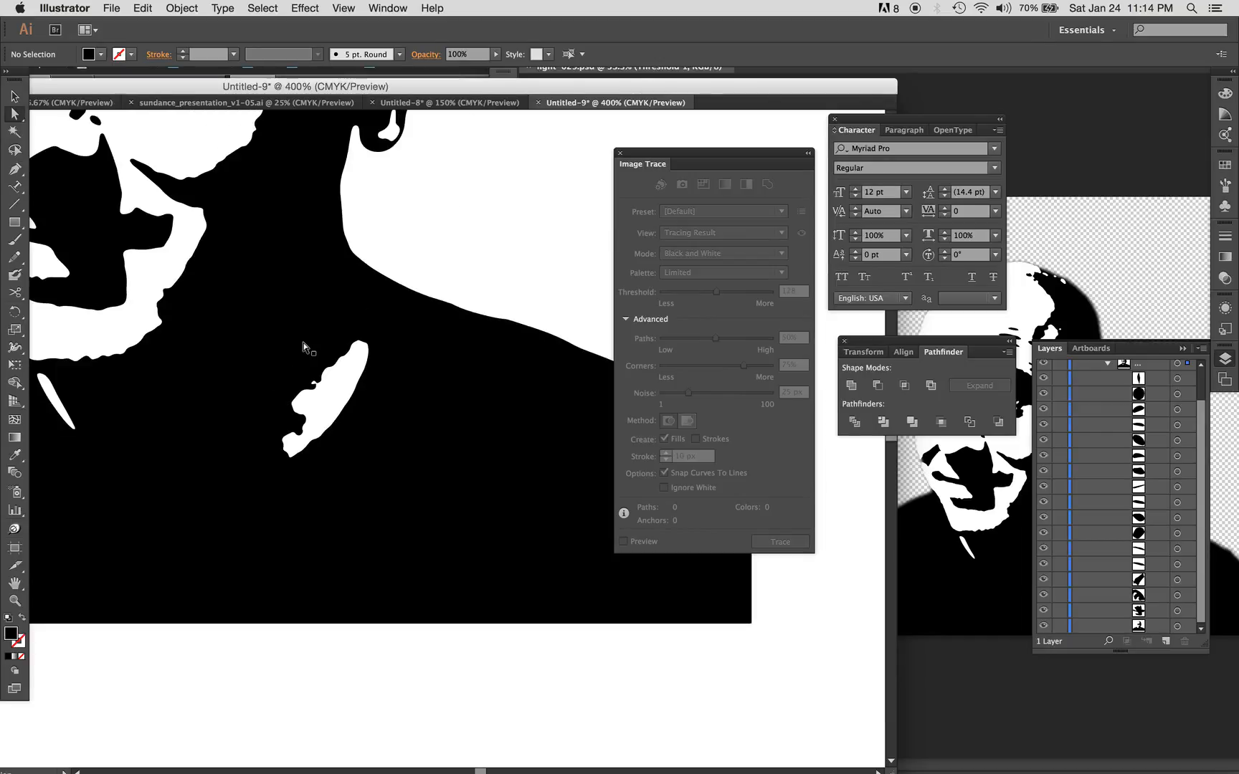
left_click_drag(337, 410, 358, 374)
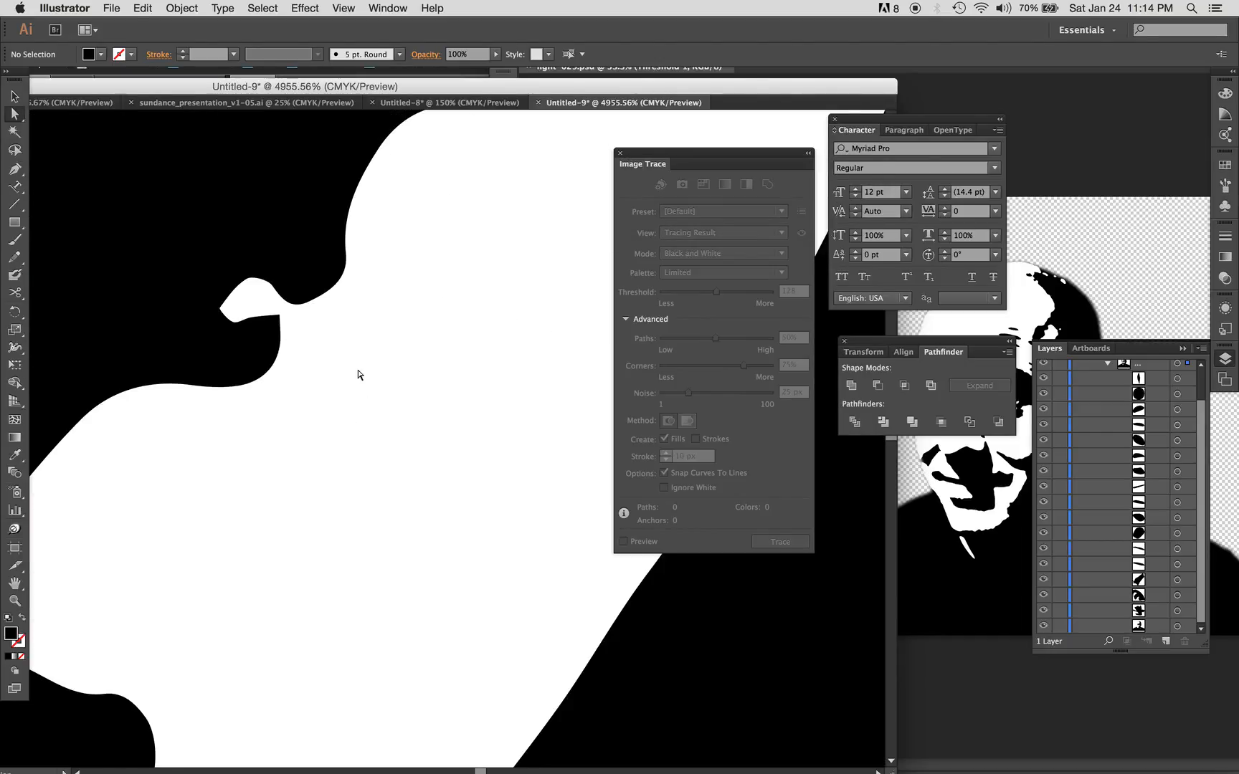
left_click_drag(281, 311, 233, 330)
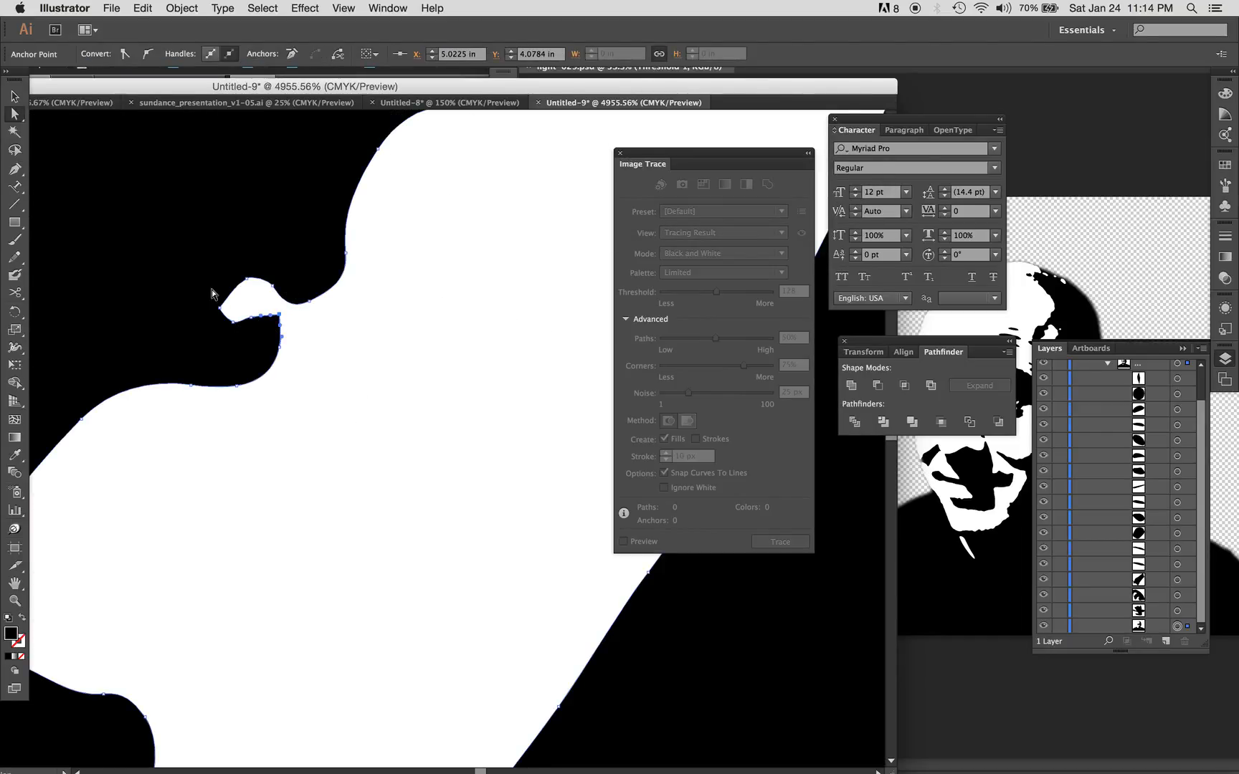
key("minus")
left_click(221, 308)
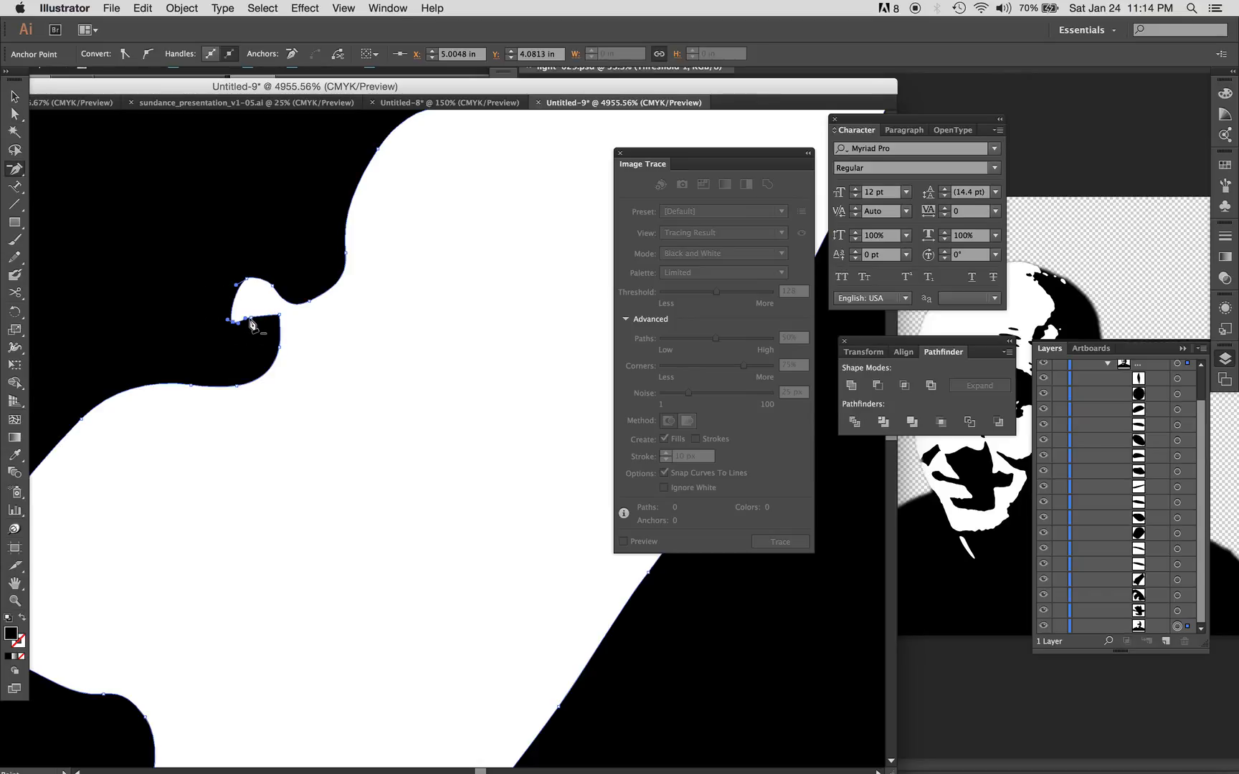
left_click(247, 319)
left_click_drag(15, 174, 50, 168)
left_click(273, 286)
left_click(247, 279)
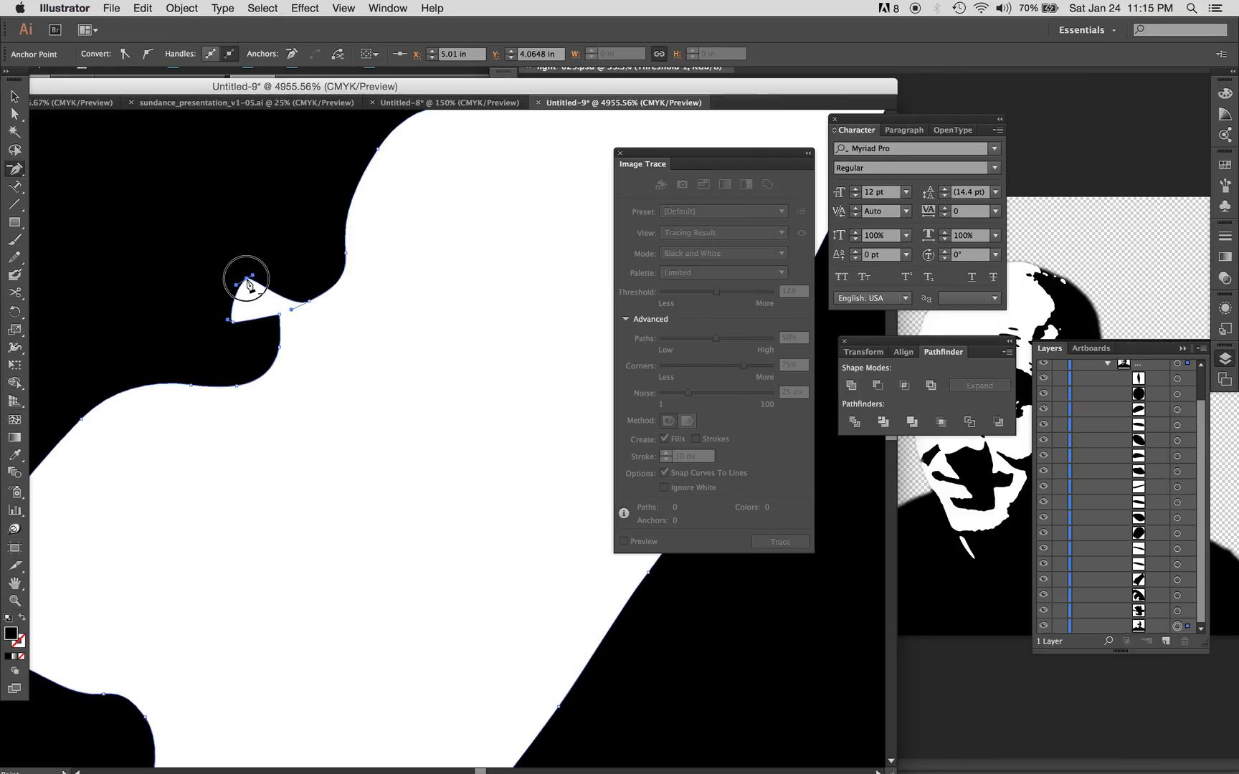
left_click(234, 324)
left_click(279, 320)
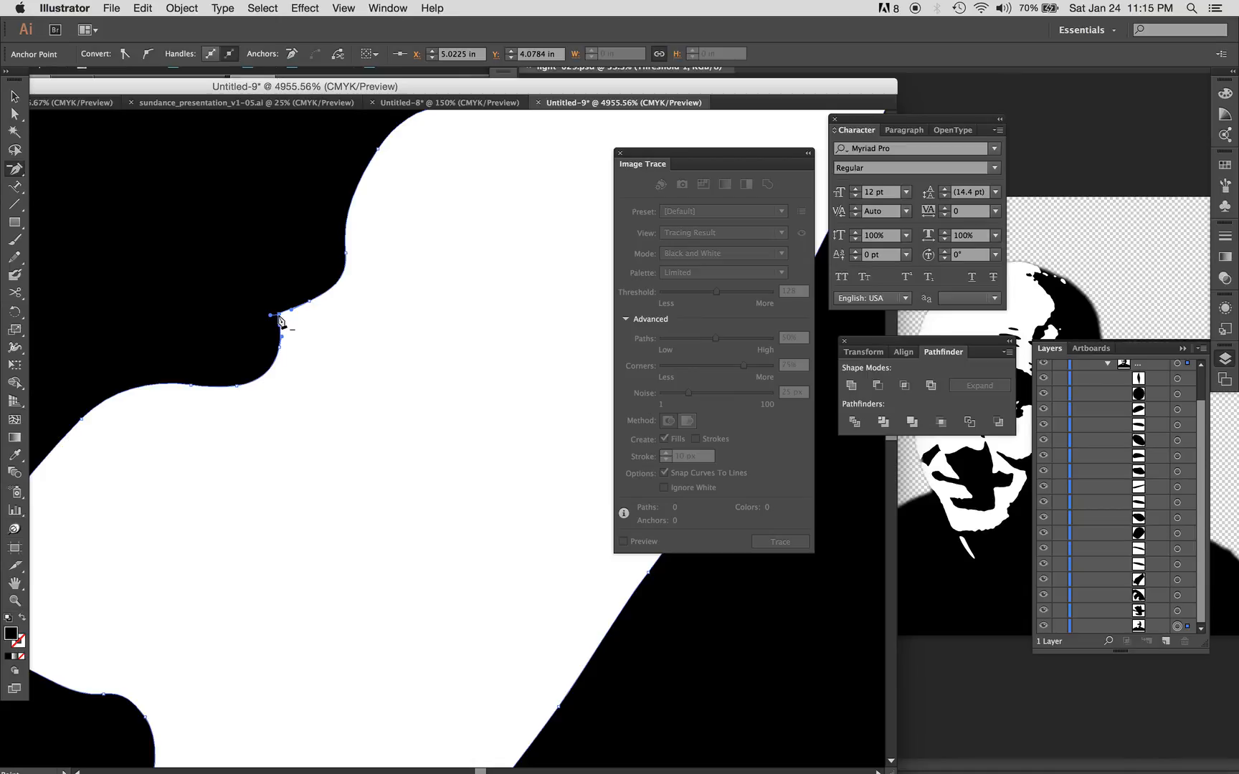
Deselect the neck highlight and review the cleaned-up portrait as a whole
key("super+minus")
key("super+minus")
key("super+minus")
key("super+minus")
key("super+minus")
key("super+minus")
key("super+minus")
key("super+minus")
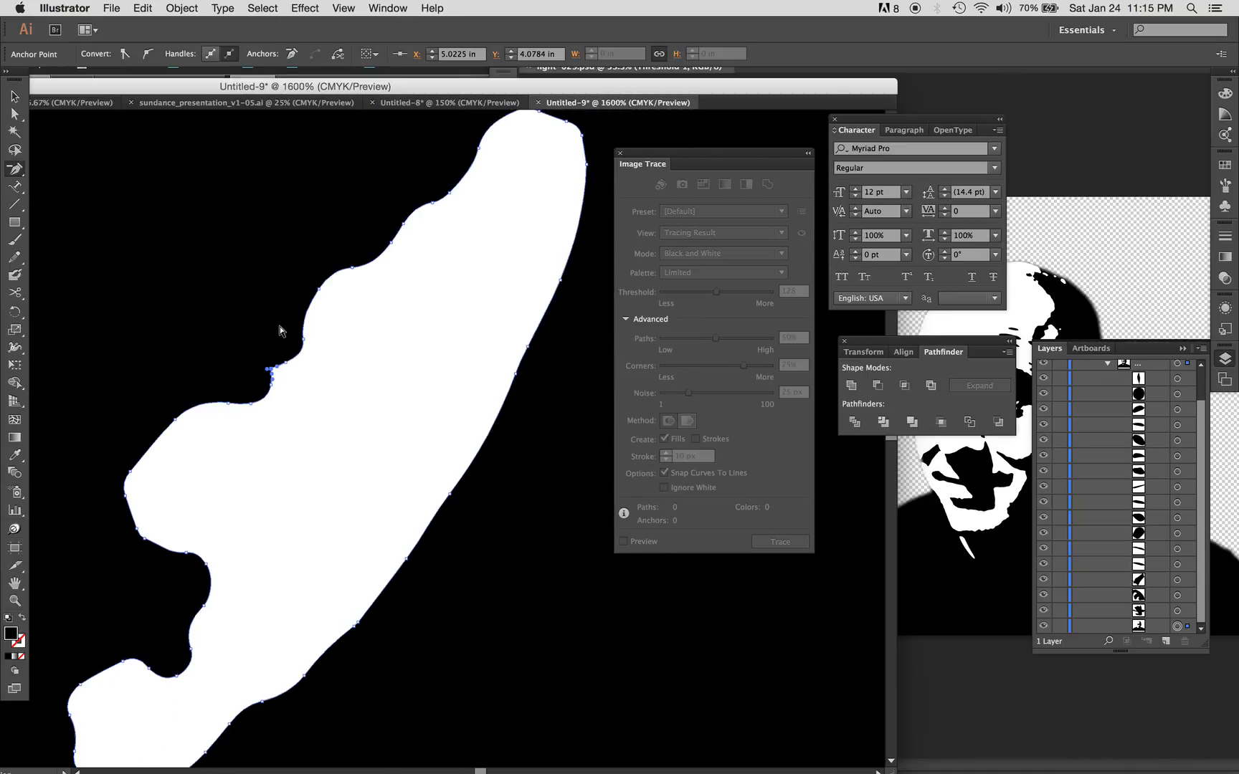
key("super+minus")
key("super+minus")
key("super+minus")
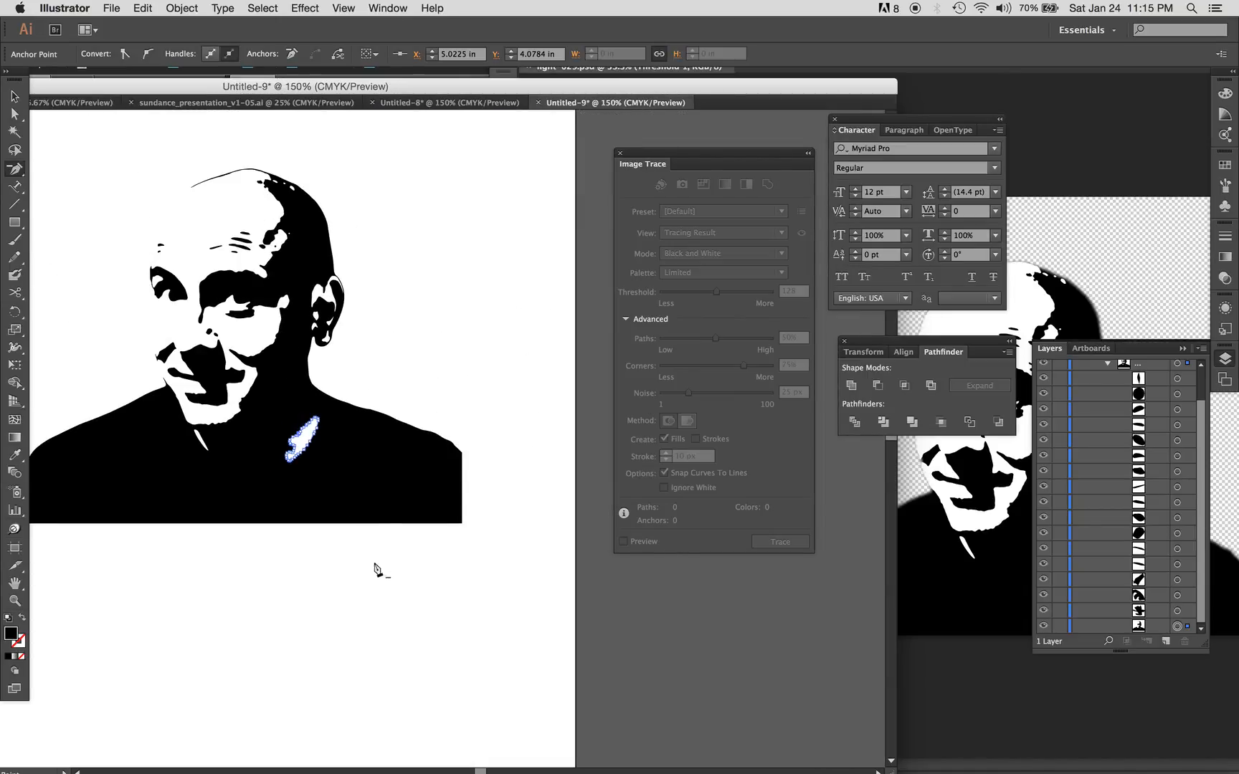
left_click(373, 592, "super")
scroll(373, 593, "left", 4)
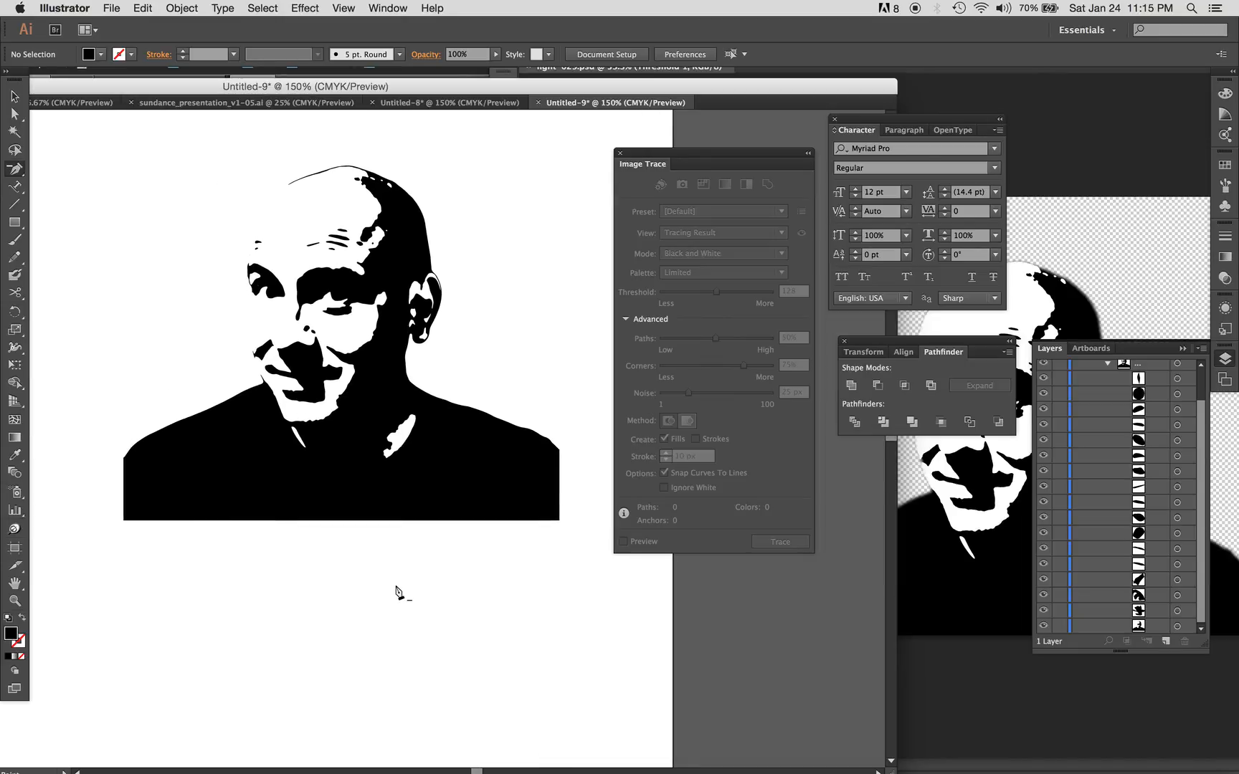
Select the entire vector portrait group and examine its remaining paths up close
key("v")
left_click(445, 477)
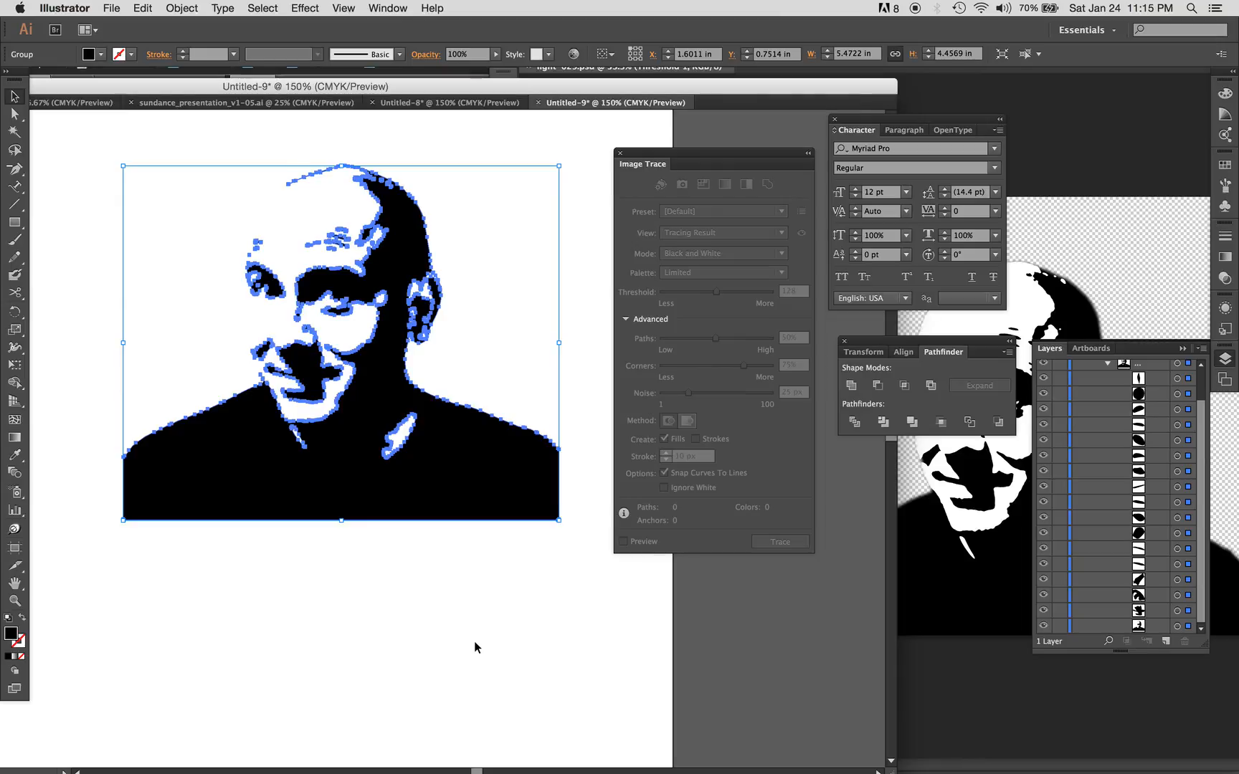
scroll(473, 645, "up", 3)
left_click(517, 656)
left_click(433, 434)
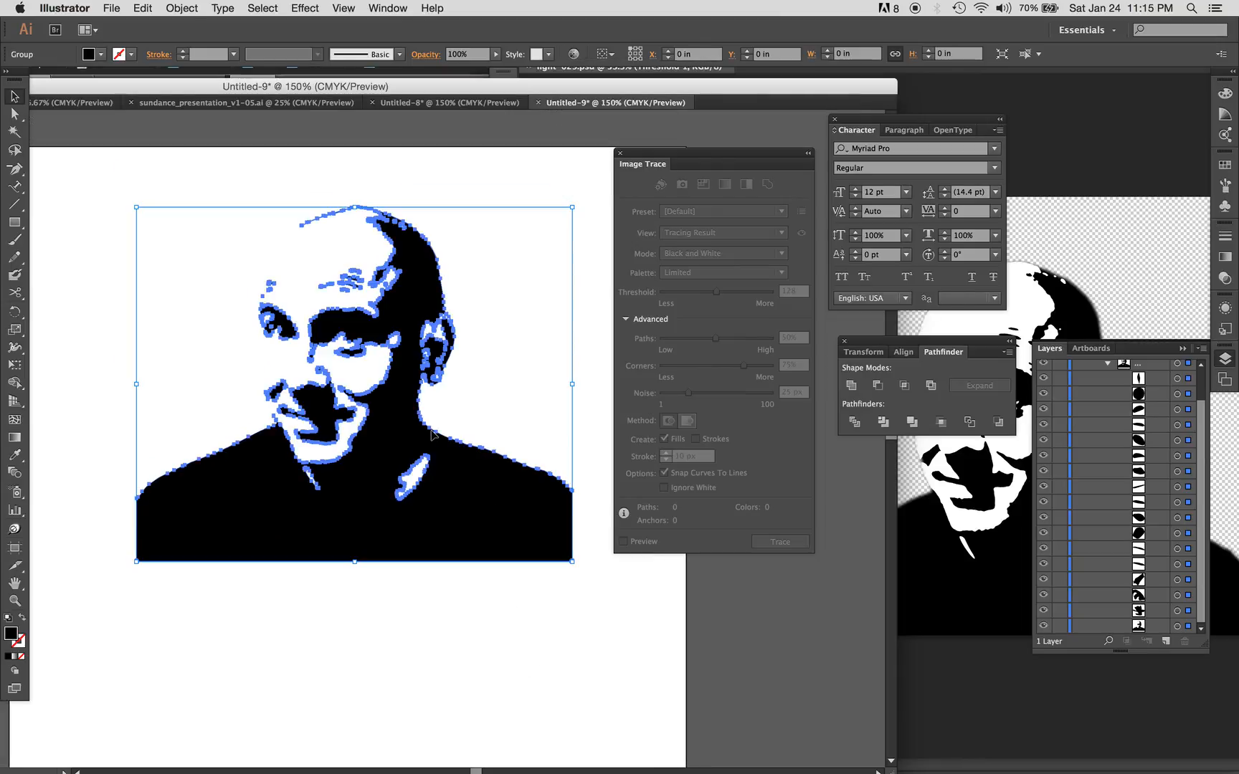
key("super+space")
left_click_drag(404, 393, 638, 525)
scroll(246, 429, "down", 6)
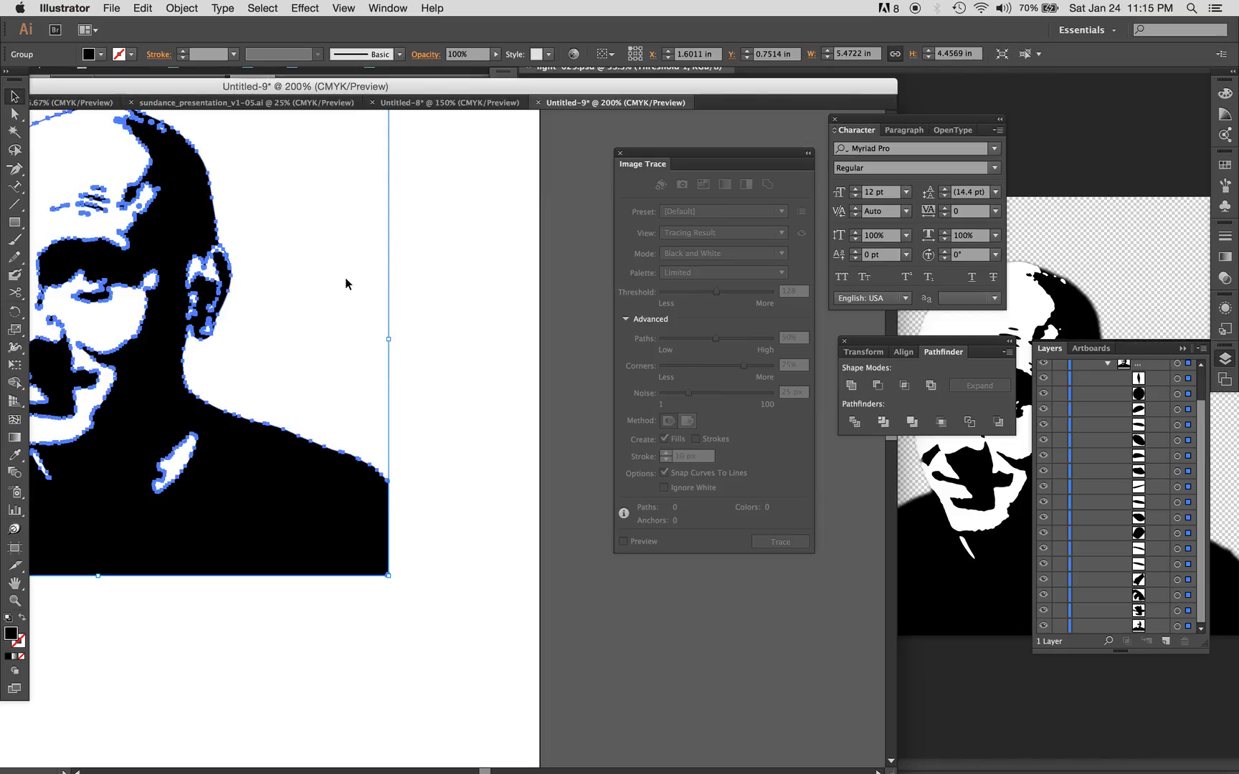
scroll(345, 277, "left", 10)
scroll(345, 277, "up", 3)
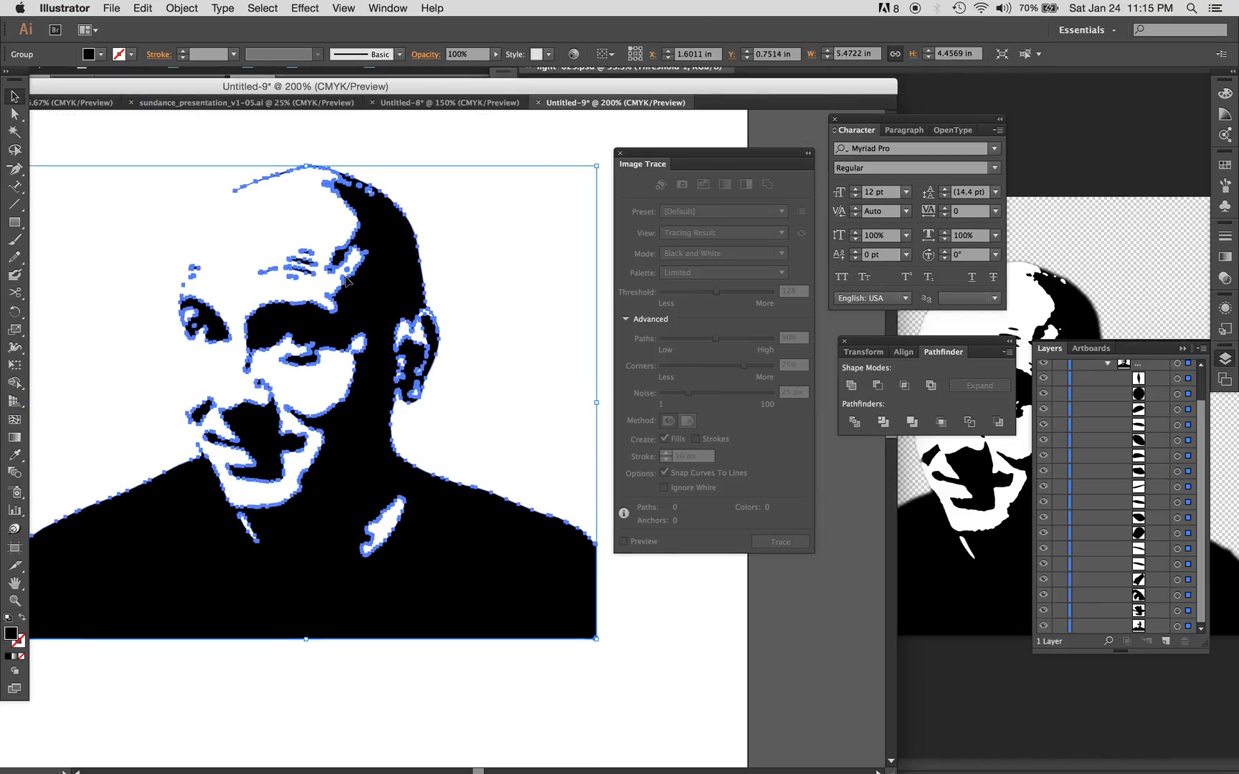